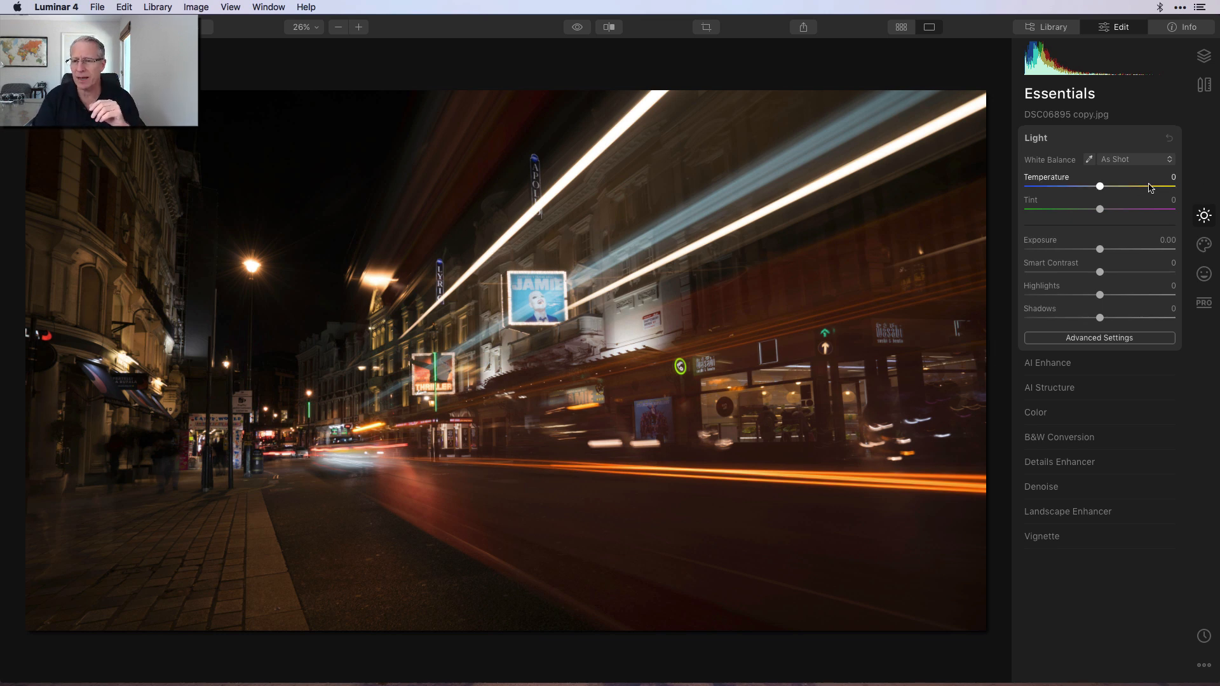
# Step: Set the photo's Temperature to -48 and Smart Contrast to 20, and raise AI Accent to 22
pyautogui.moveTo(1100, 186); pyautogui.dragTo(1063, 188)
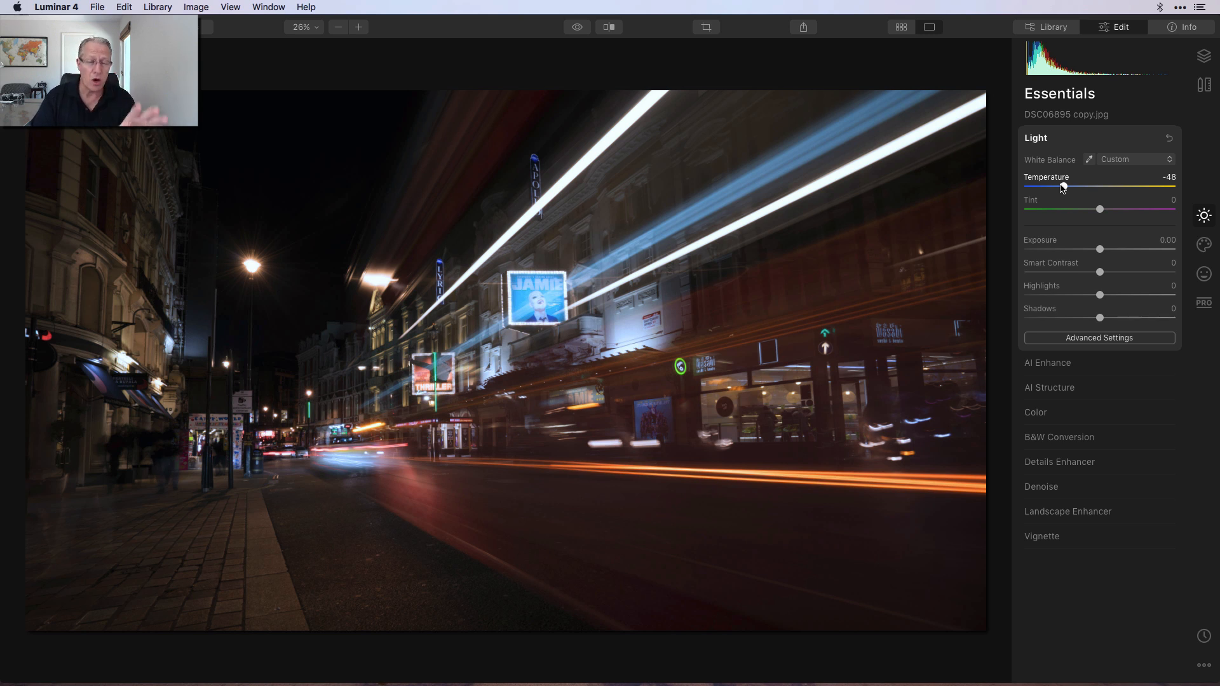
pyautogui.moveTo(1099, 272); pyautogui.dragTo(1116, 275)
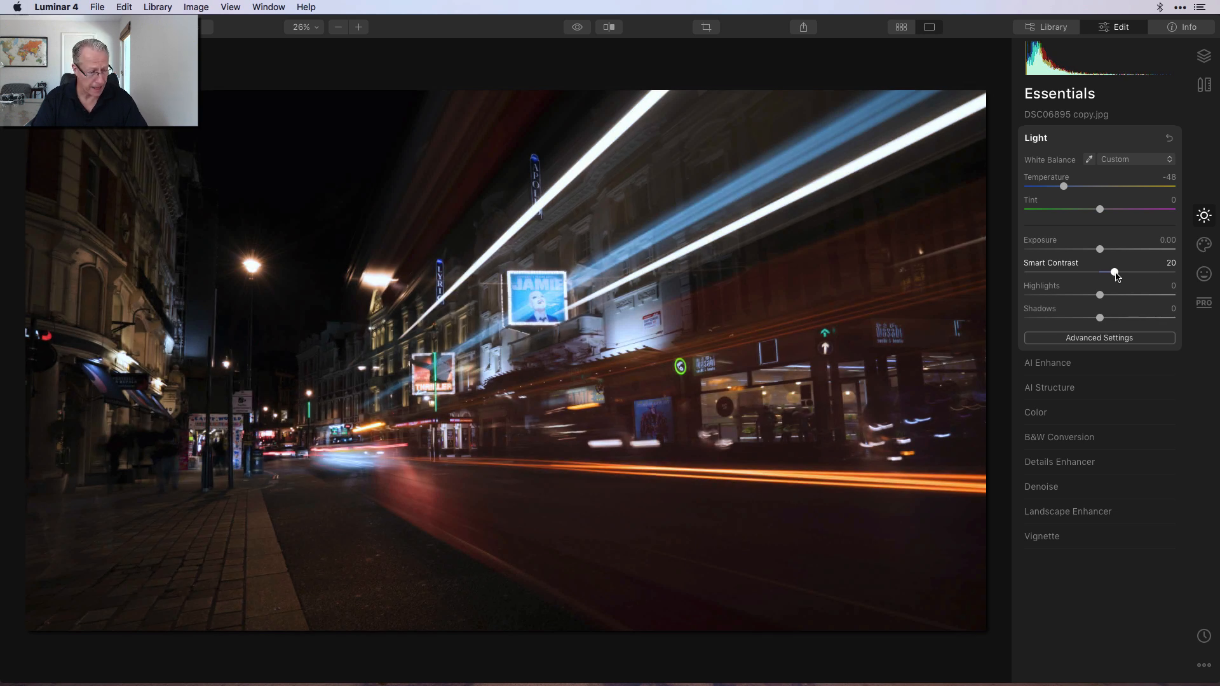
pyautogui.click(1048, 363)
pyautogui.moveTo(1025, 195); pyautogui.dragTo(1060, 201)
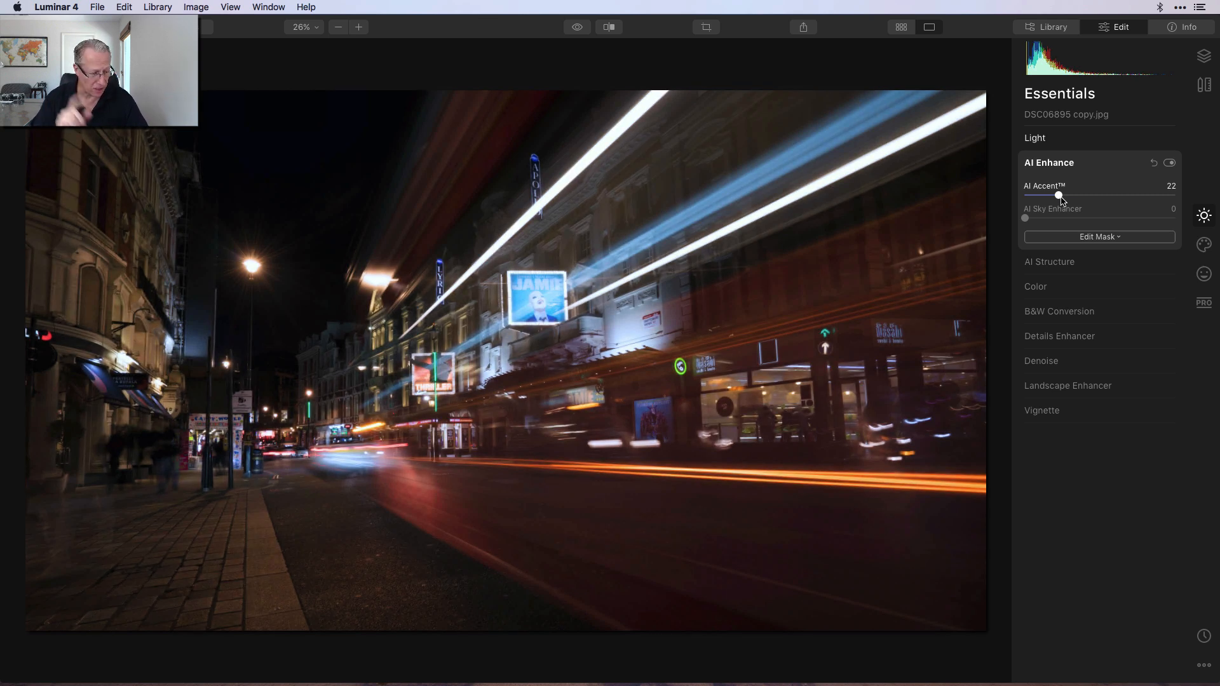
# Step: Set the photo's AI Structure Amount to 35 and compare the edit with the original image
pyautogui.click(1045, 261)
pyautogui.moveTo(1075, 221); pyautogui.dragTo(1127, 222)
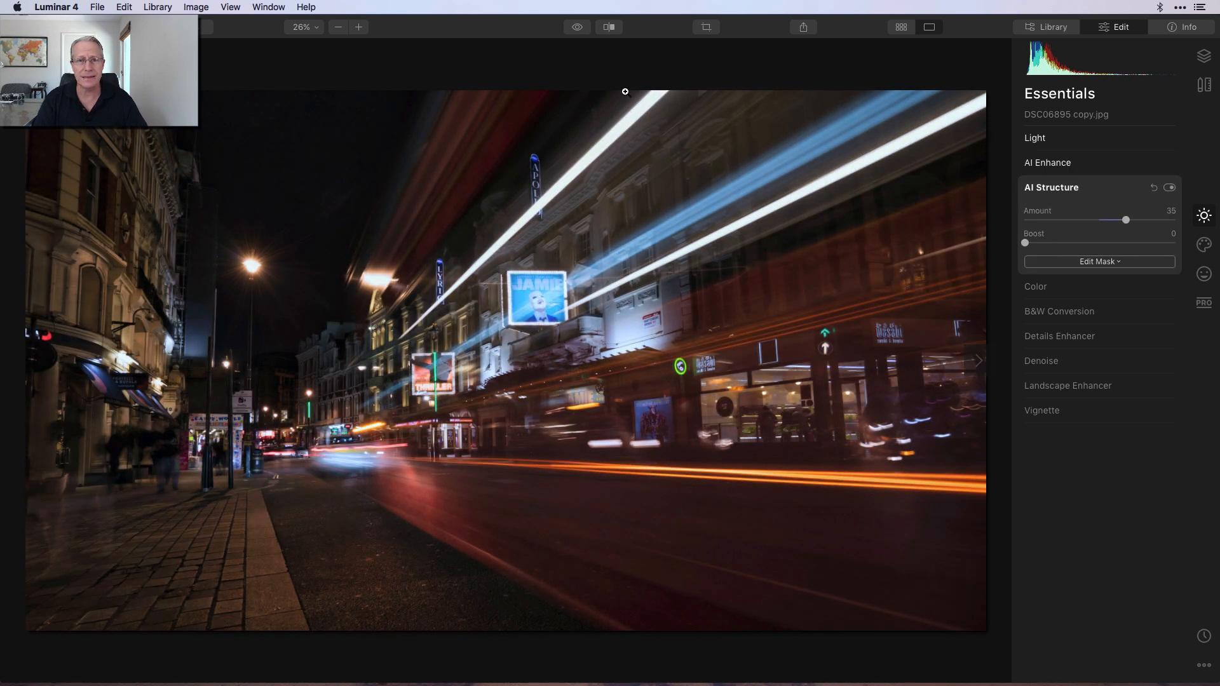
pyautogui.click(578, 32)
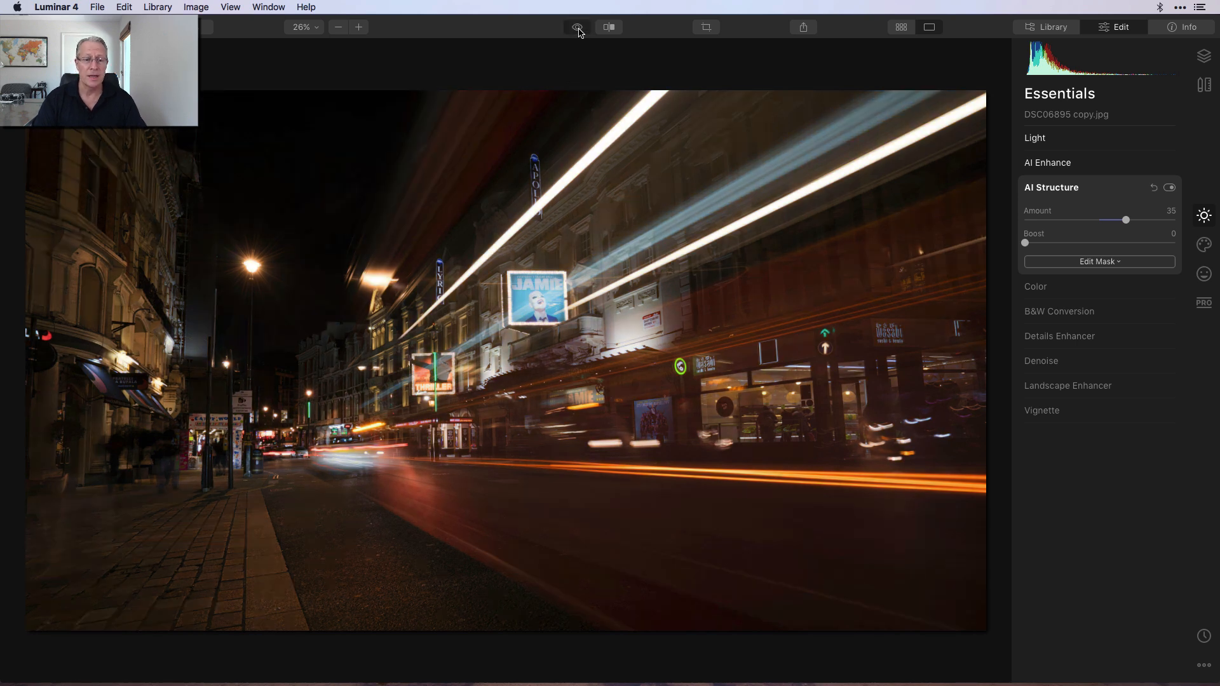
pyautogui.click(578, 32)
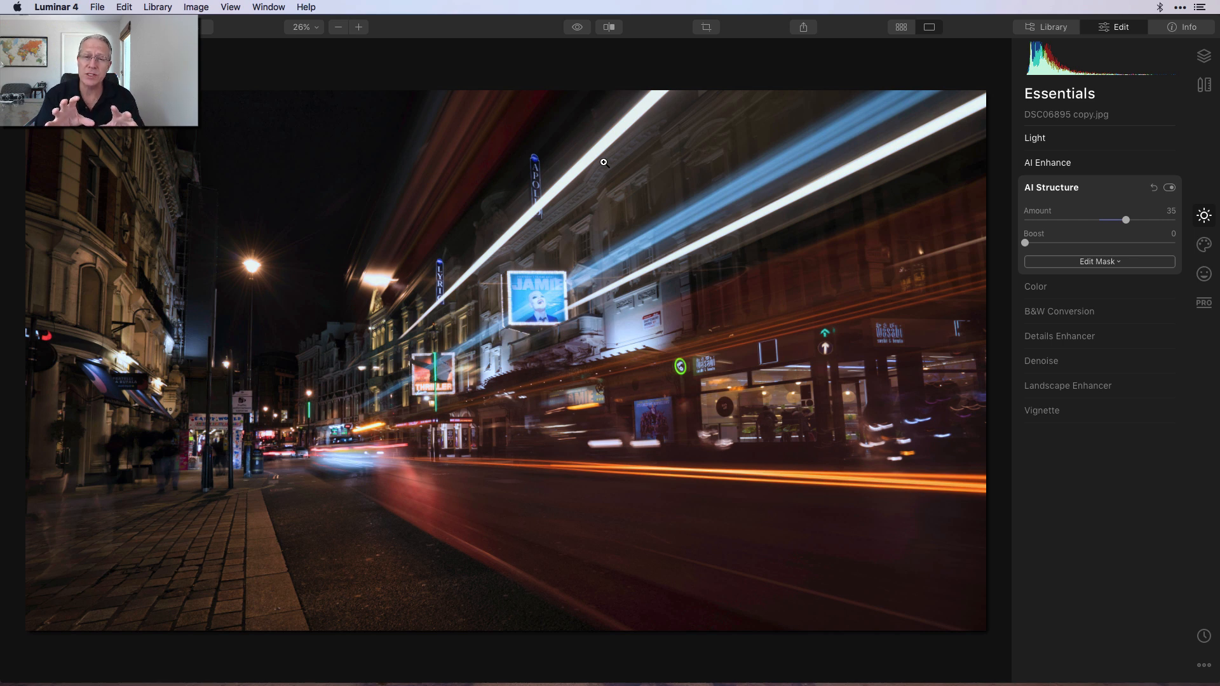
# Step: Add a new adjustment layer above the DSC06895 copy.jpg photo layer
pyautogui.click(1204, 57)
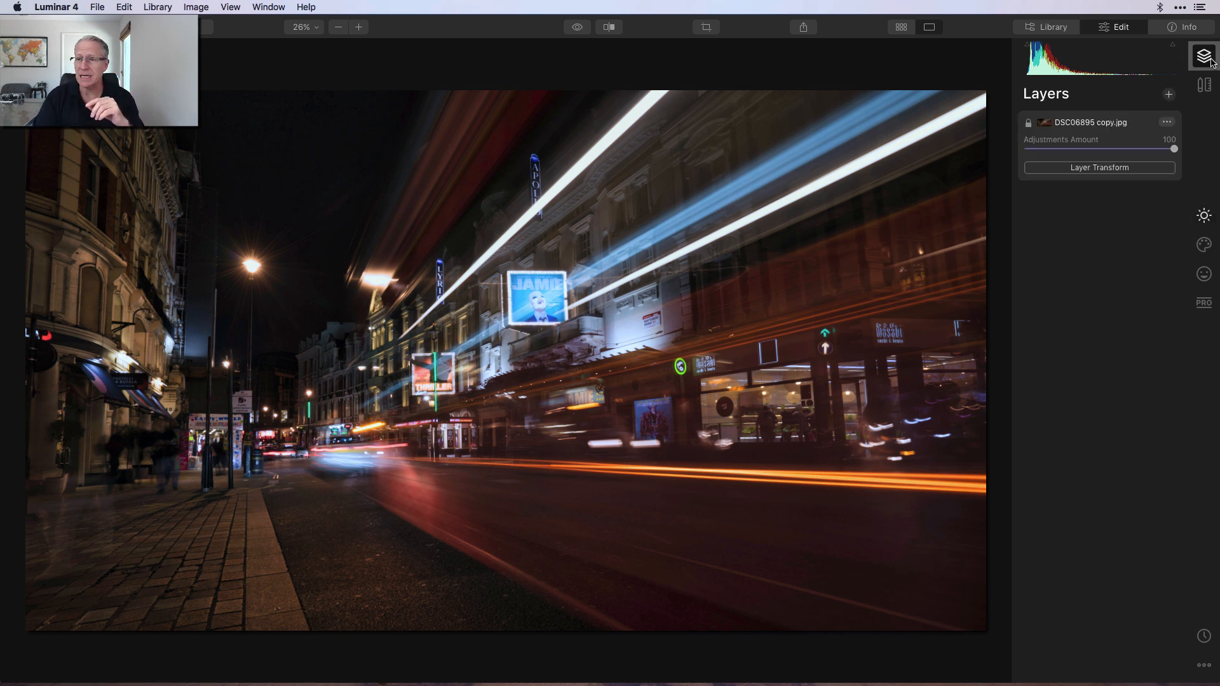
pyautogui.click(1168, 94)
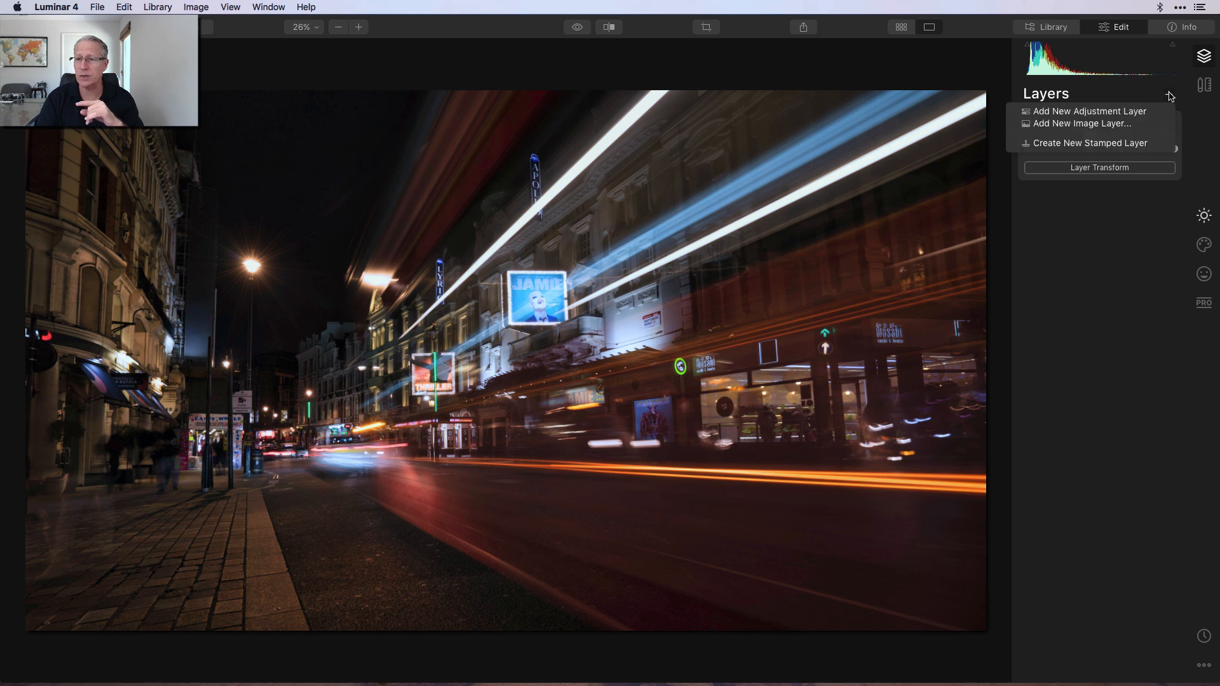
pyautogui.click(1125, 115)
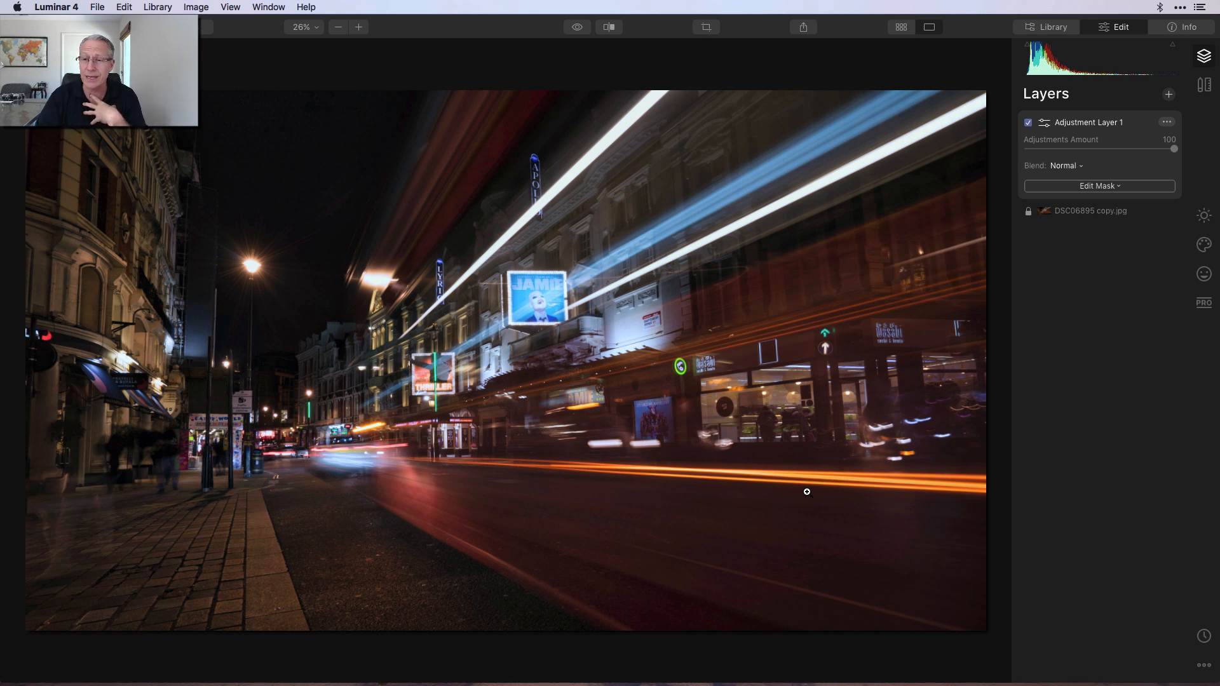
# Step: Draw a radial mask on the adjustment layer over the theatre fronts, flattened, tilted and enlarged into a wide ellipse across the light trails
pyautogui.click(1104, 187)
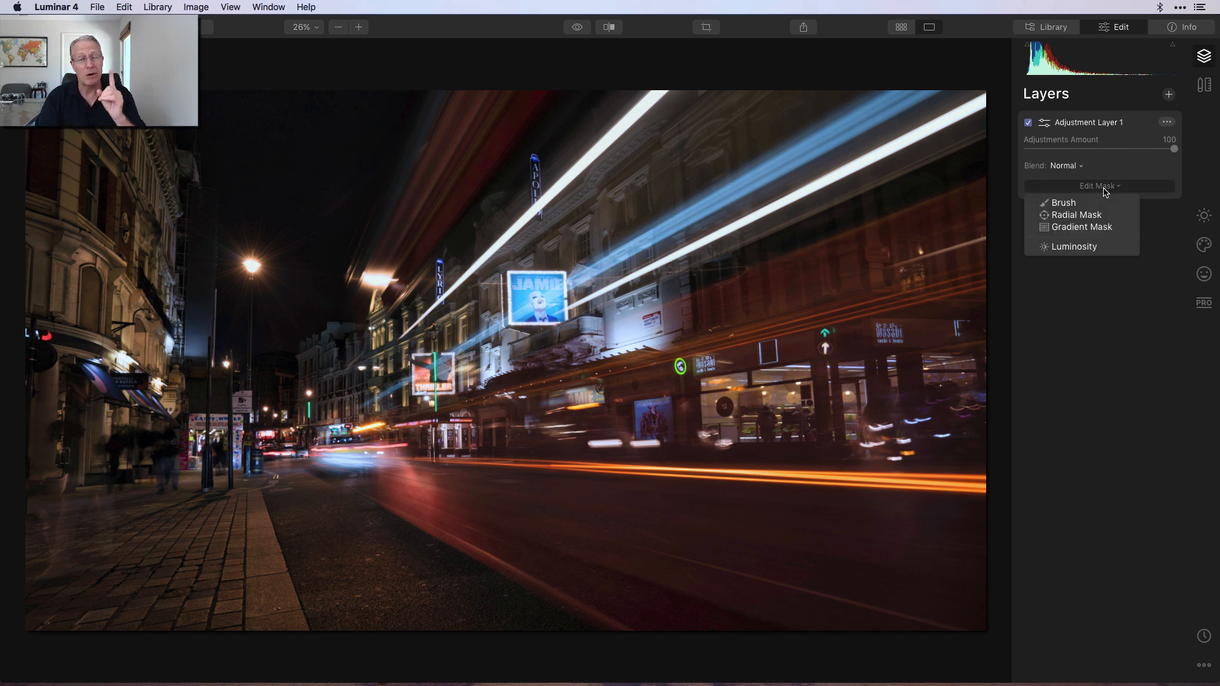
pyautogui.click(1090, 216)
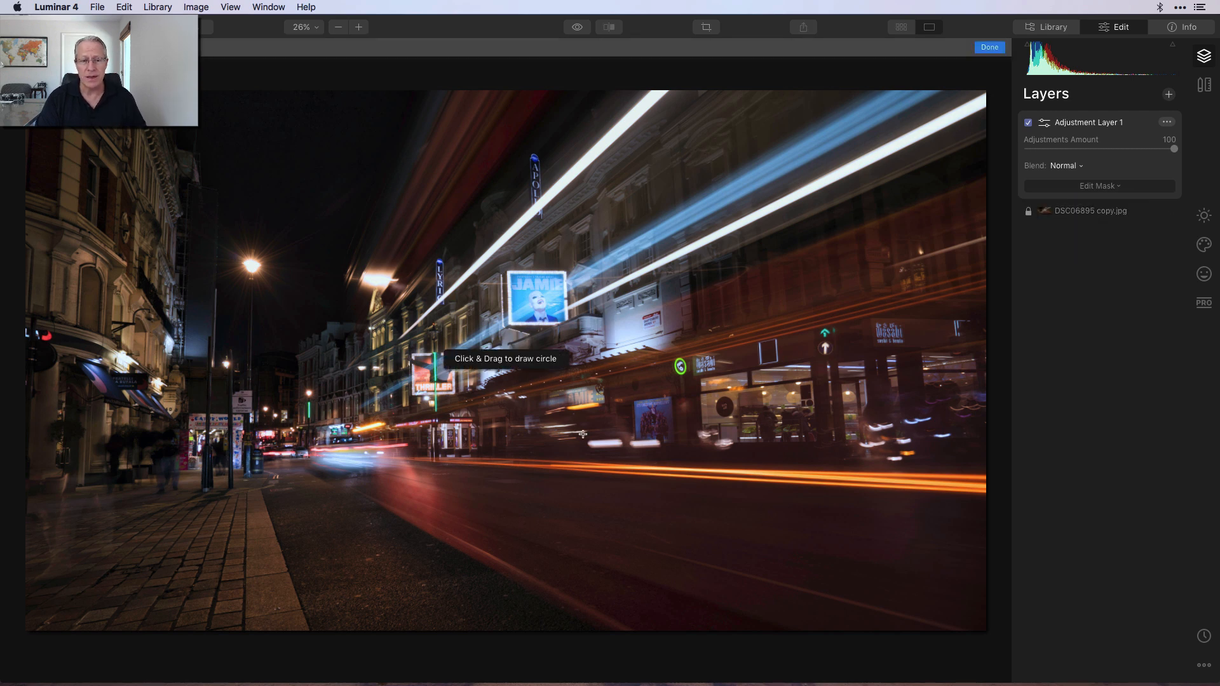
pyautogui.moveTo(611, 344); pyautogui.dragTo(690, 371)
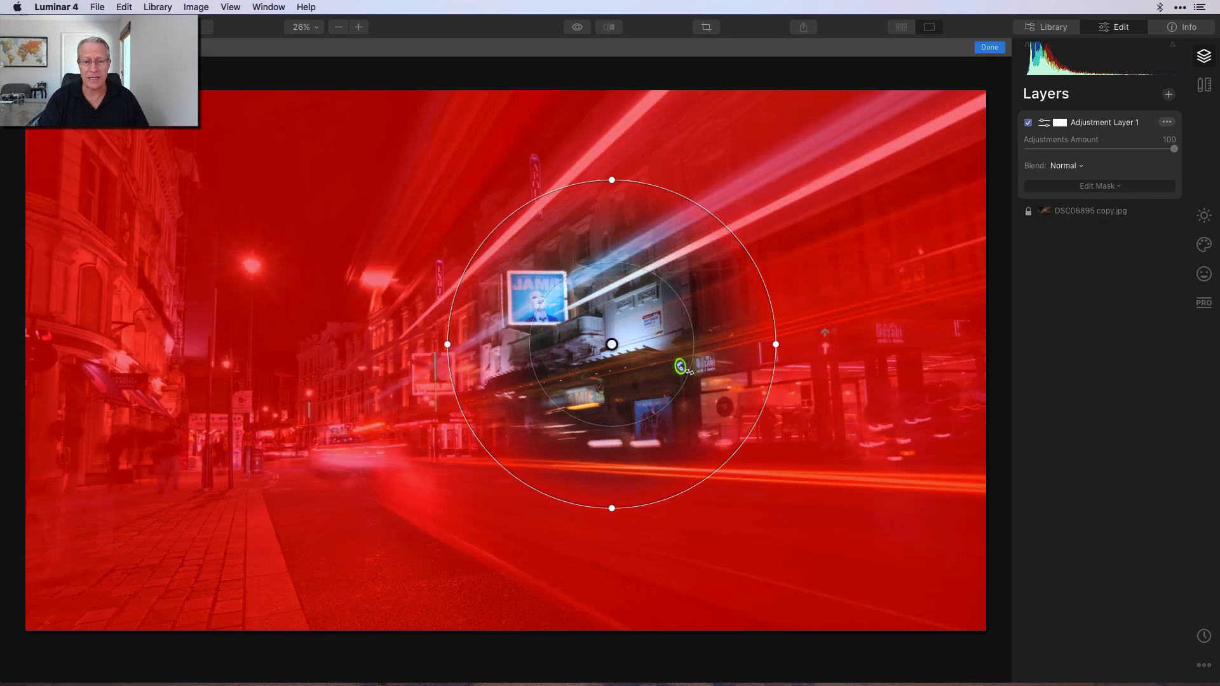
pyautogui.moveTo(612, 180); pyautogui.dragTo(612, 247)
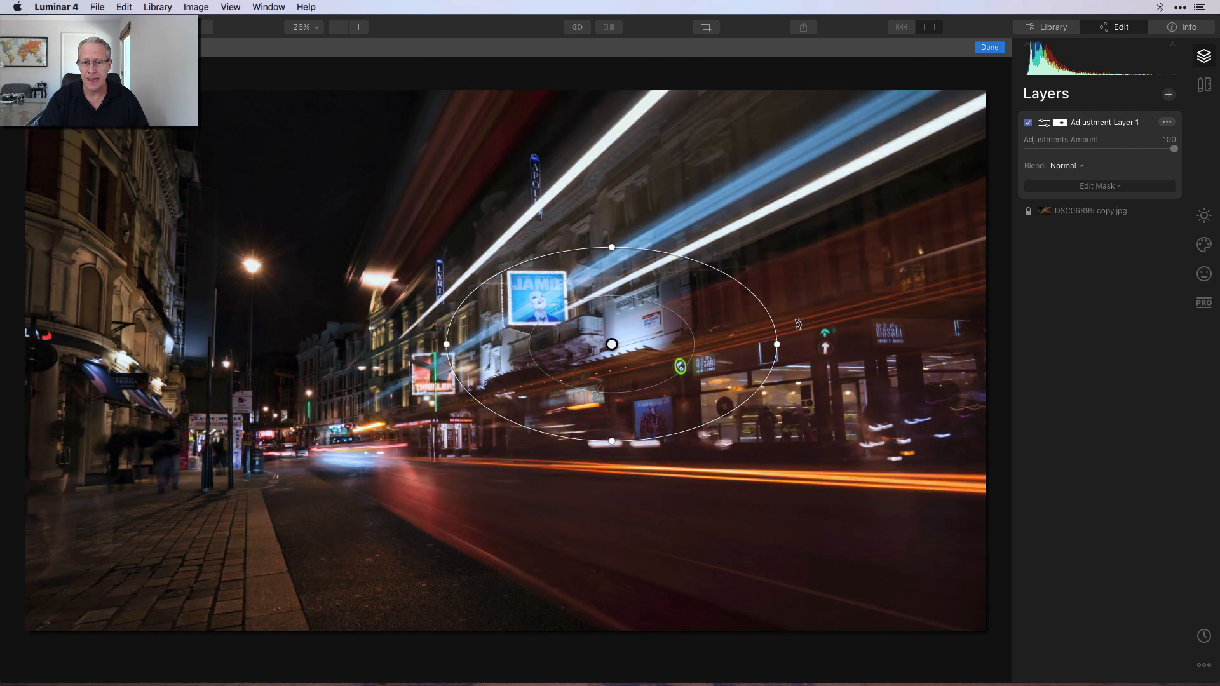
pyautogui.moveTo(692, 341); pyautogui.dragTo(838, 290)
pyautogui.moveTo(903, 321); pyautogui.dragTo(895, 276)
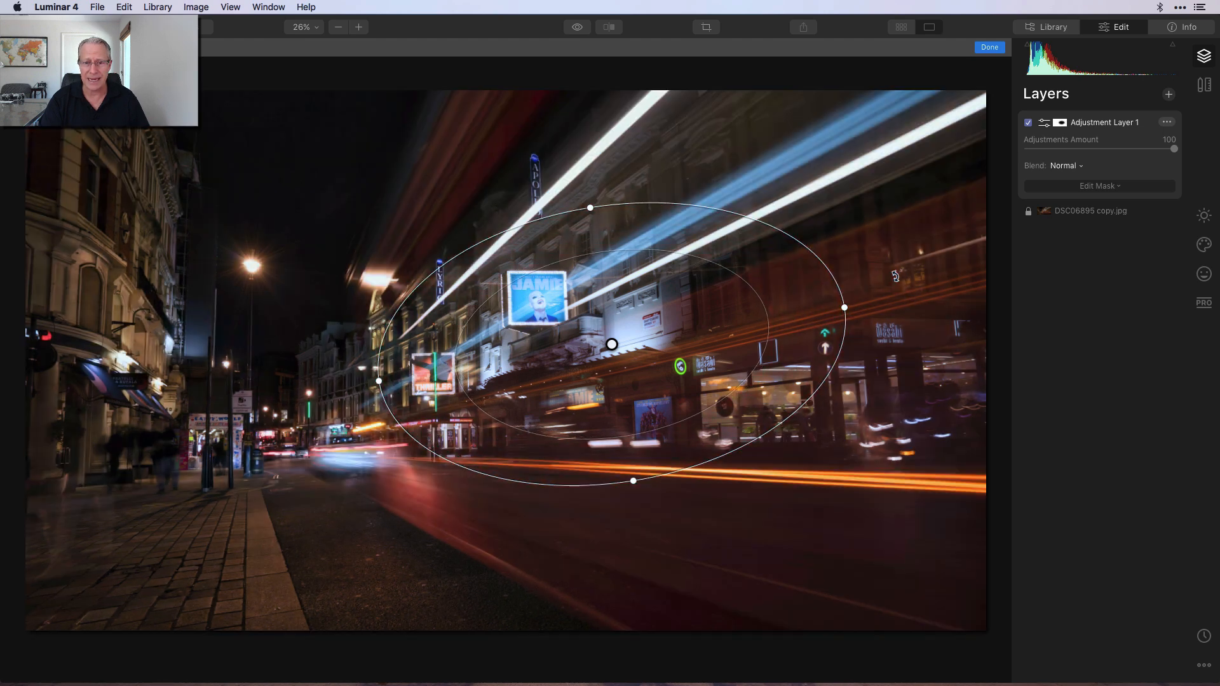
pyautogui.moveTo(751, 287); pyautogui.dragTo(862, 261)
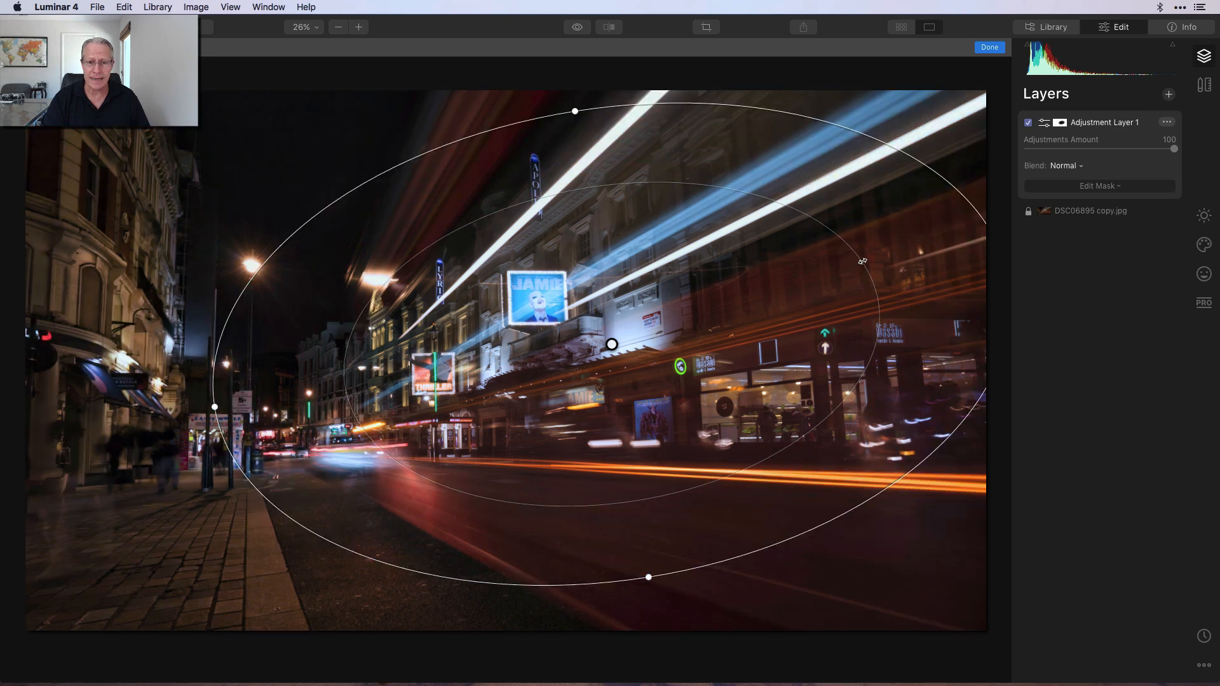
# Step: Fine-tune the radial mask's centre, outer edge and inner feather ring around the theatre fronts and light trails
pyautogui.moveTo(611, 345); pyautogui.dragTo(612, 345)
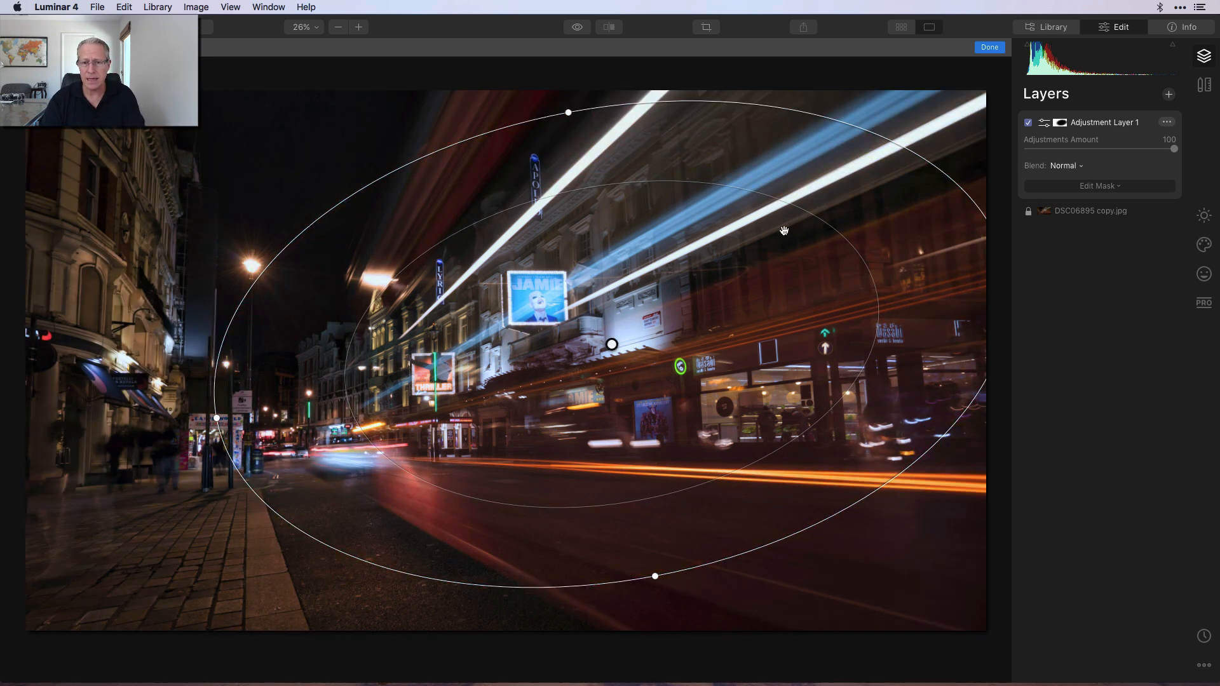
pyautogui.moveTo(920, 156); pyautogui.dragTo(852, 211)
pyautogui.moveTo(857, 255); pyautogui.dragTo(905, 241)
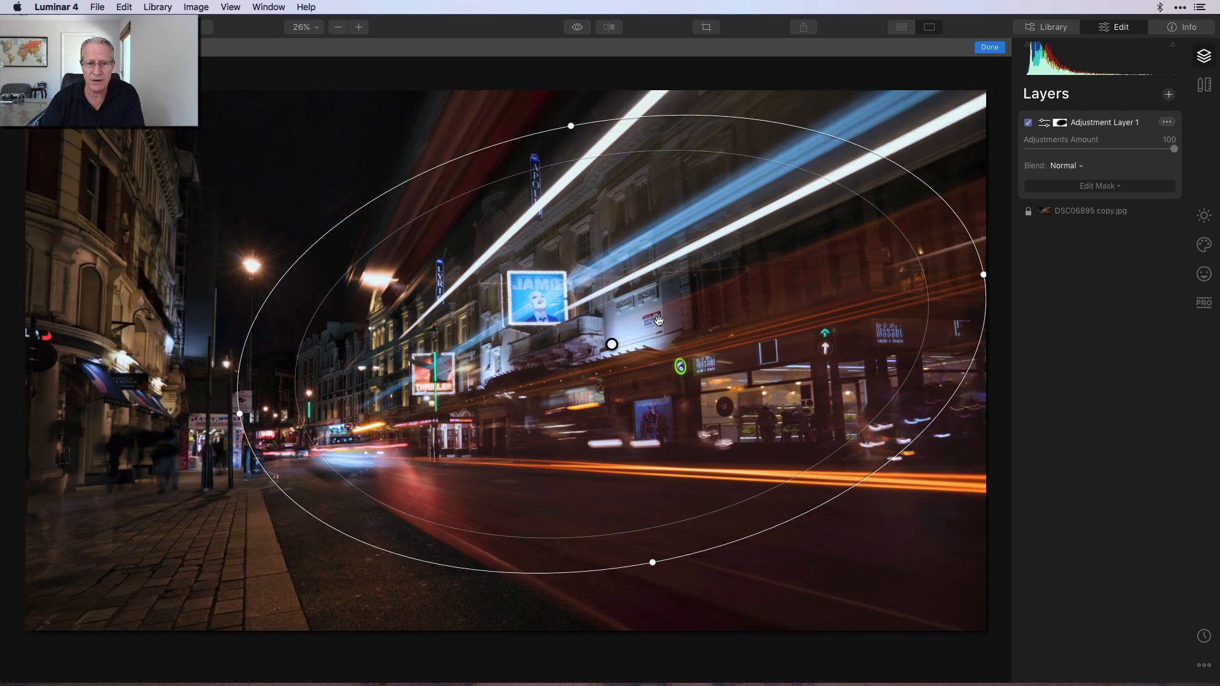
pyautogui.moveTo(611, 343); pyautogui.dragTo(619, 344)
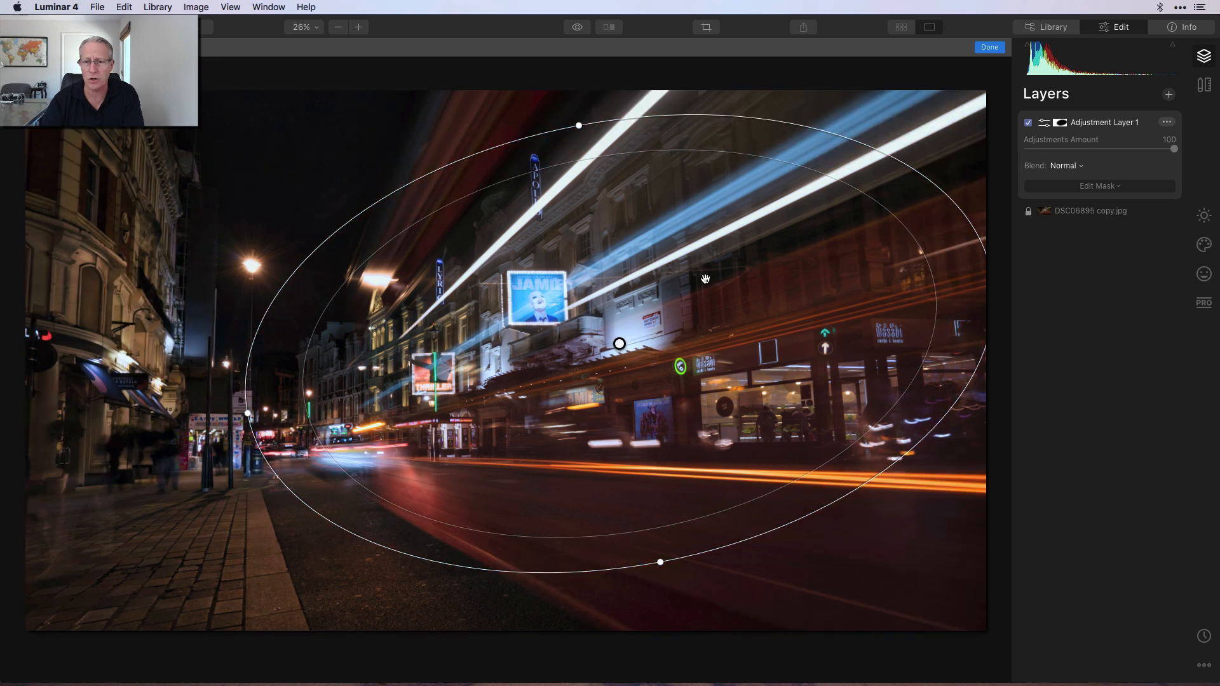
pyautogui.moveTo(897, 162); pyautogui.dragTo(918, 147)
pyautogui.moveTo(875, 200); pyautogui.dragTo(872, 204)
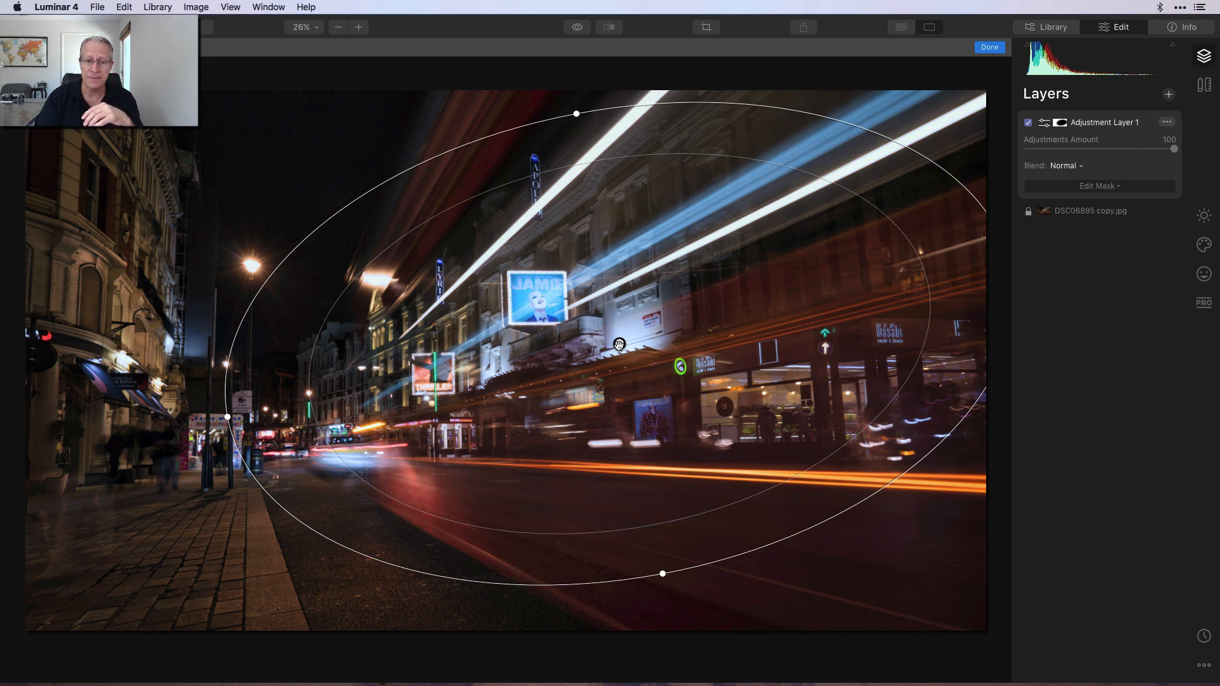
# Step: Invert the radial mask to cover the inside of the ellipse, widen its outer edge slightly, and finish mask editing
pyautogui.moveTo(619, 344); pyautogui.dragTo(621, 345)
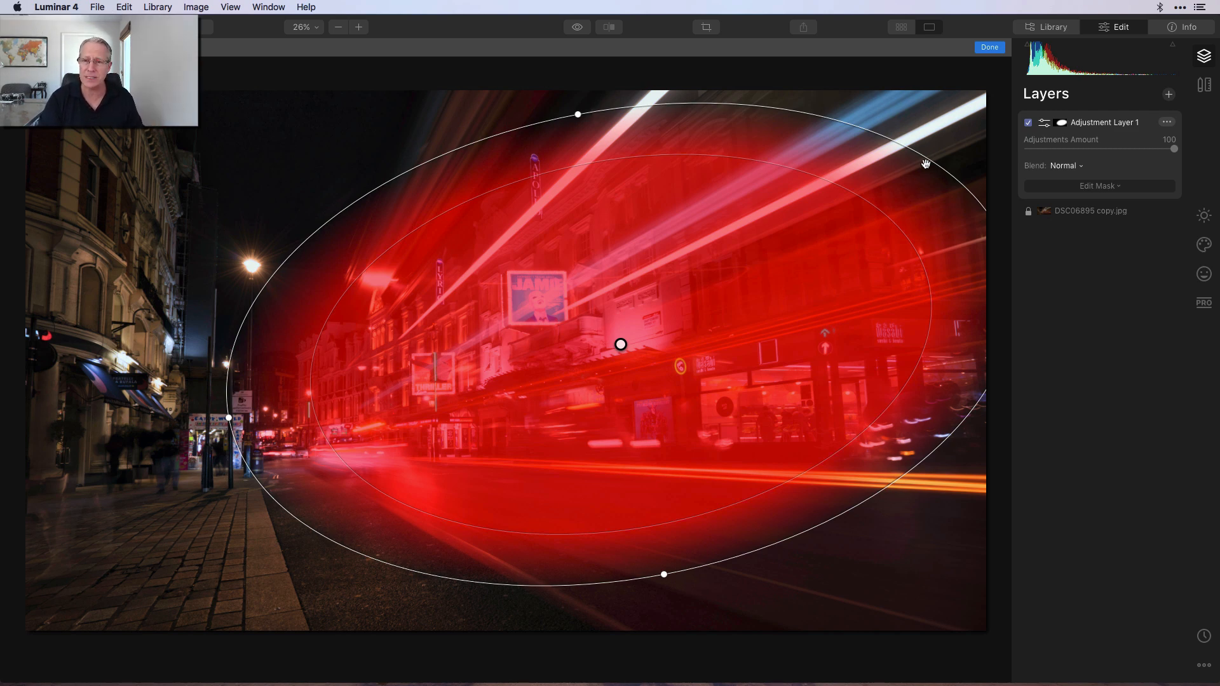
pyautogui.moveTo(931, 160); pyautogui.dragTo(942, 155)
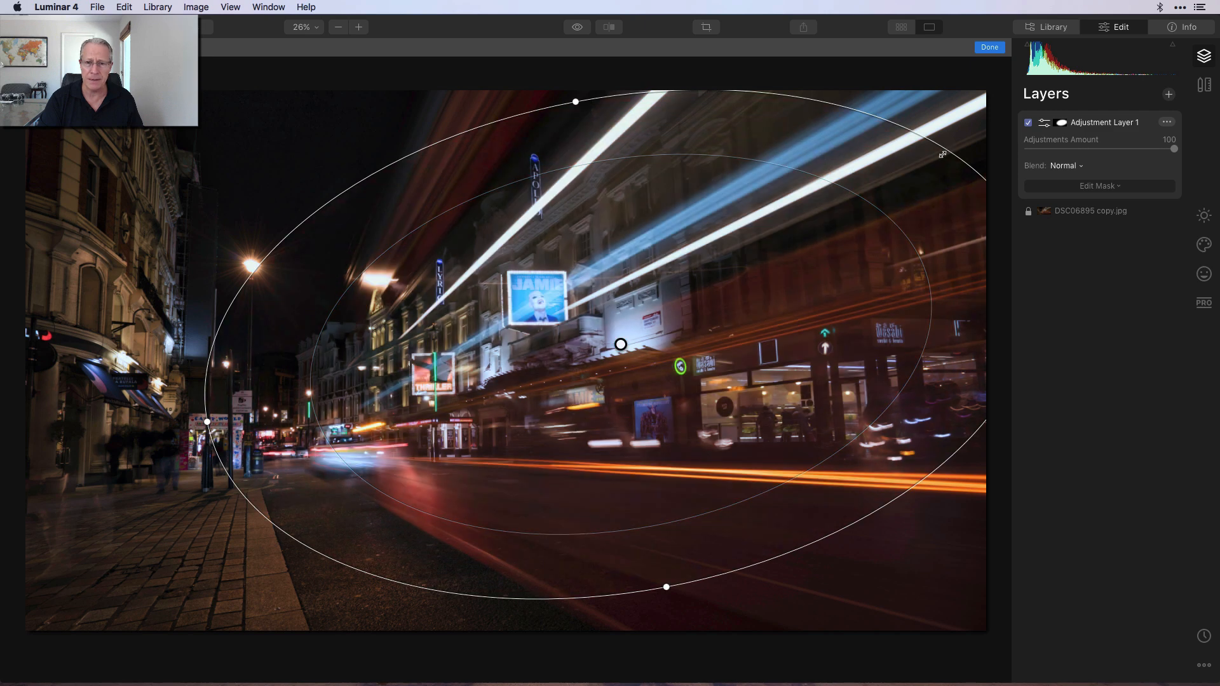
pyautogui.click(986, 49)
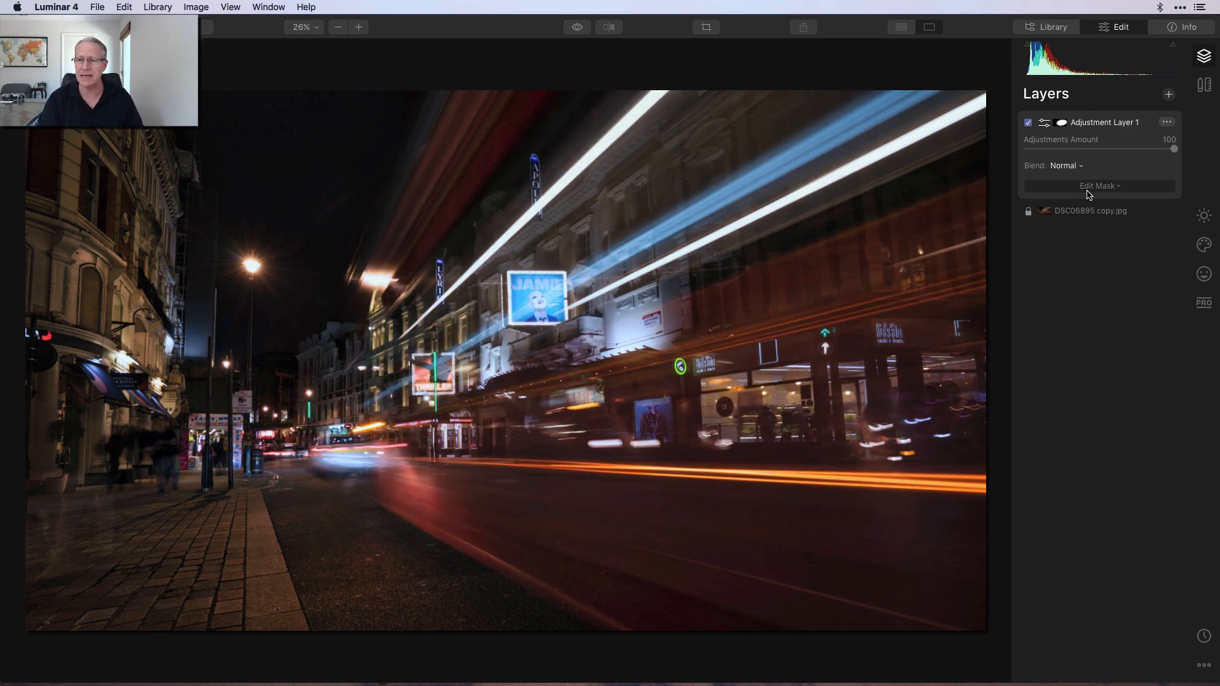
# Step: In the adjustment layer's Light settings, set Temperature to -28, Highlights to 30 and Shadows to 22
pyautogui.click(1203, 216)
pyautogui.click(1065, 141)
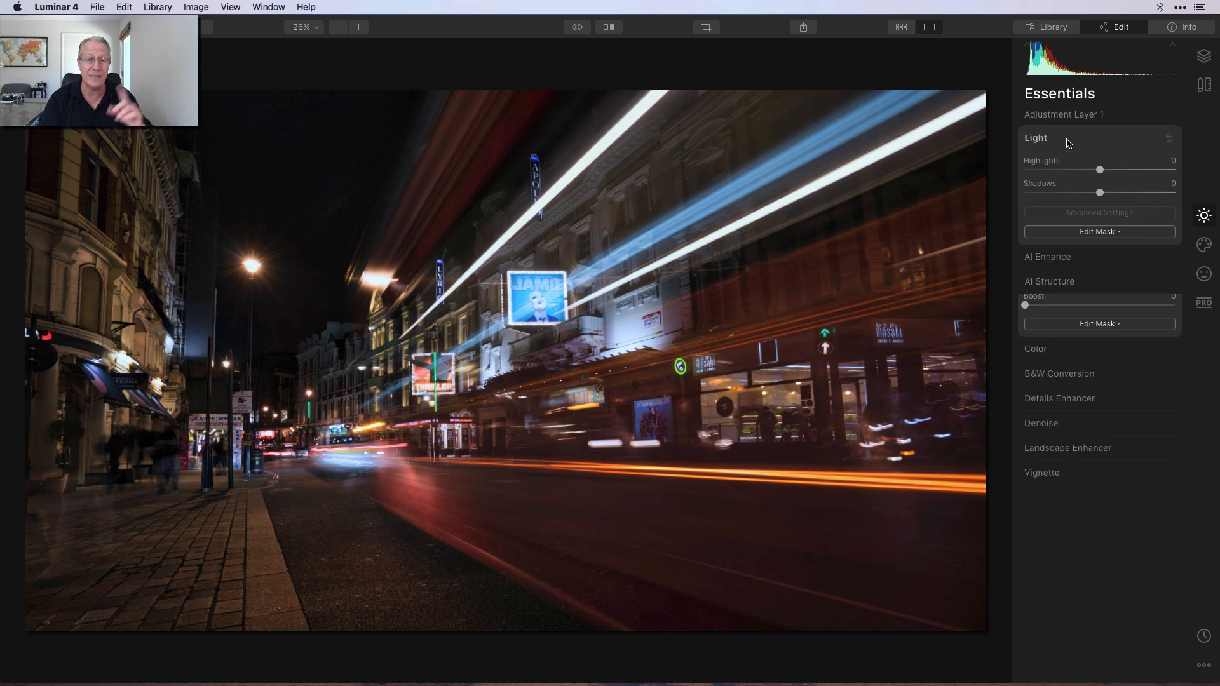
pyautogui.moveTo(1100, 186); pyautogui.dragTo(1079, 188)
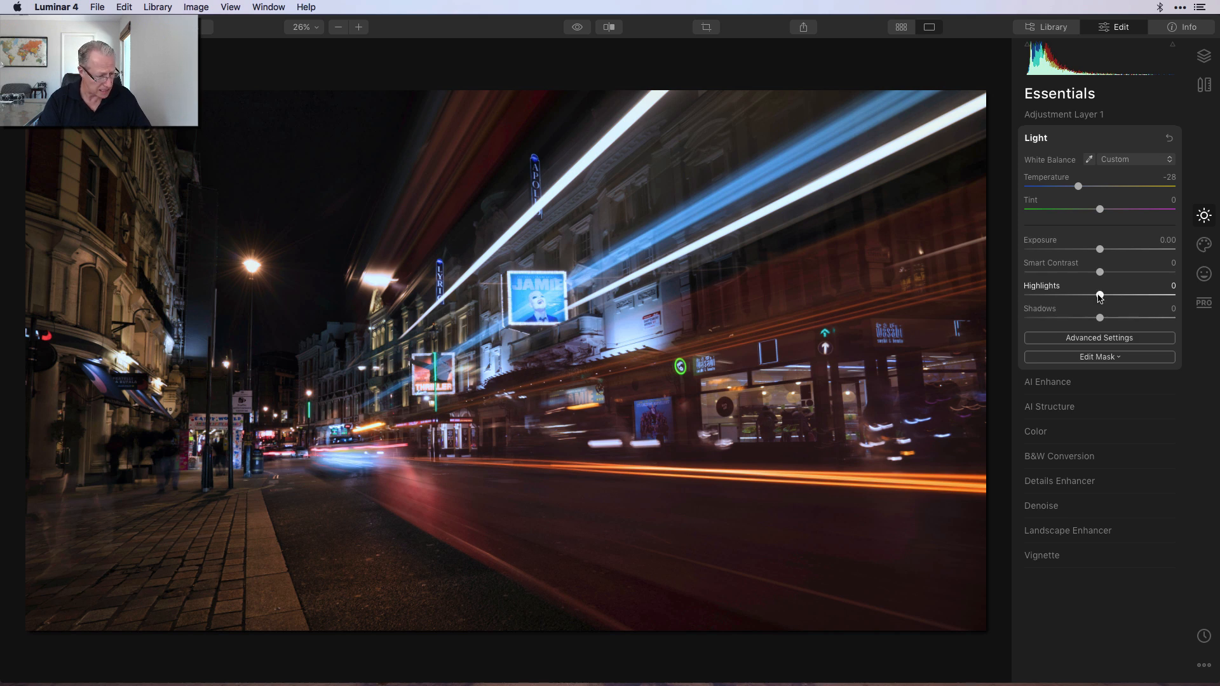
pyautogui.moveTo(1100, 296); pyautogui.dragTo(1122, 296)
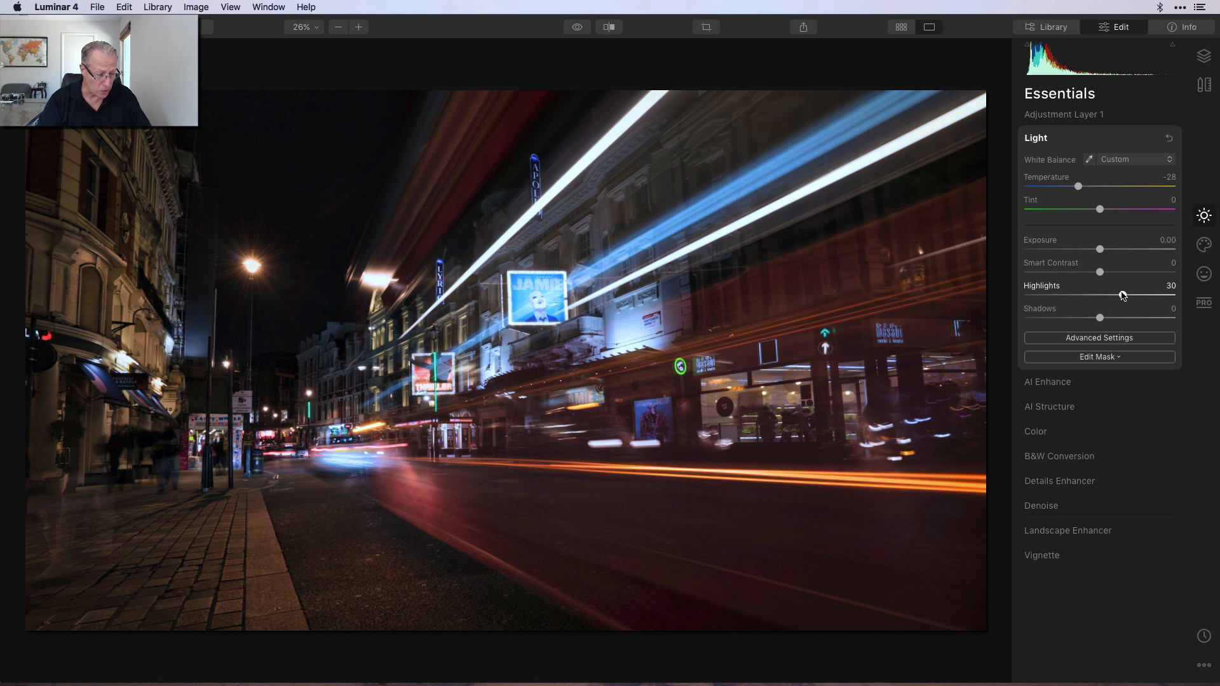
pyautogui.moveTo(1112, 318); pyautogui.dragTo(1118, 319)
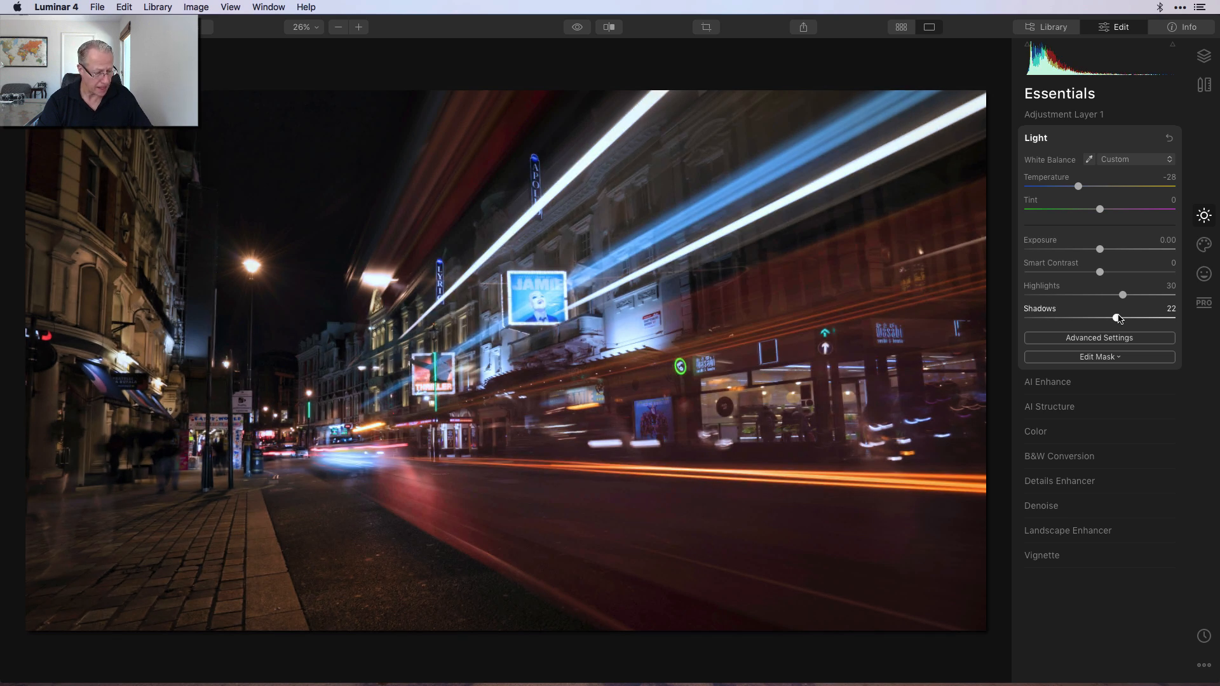
pyautogui.click(1100, 337)
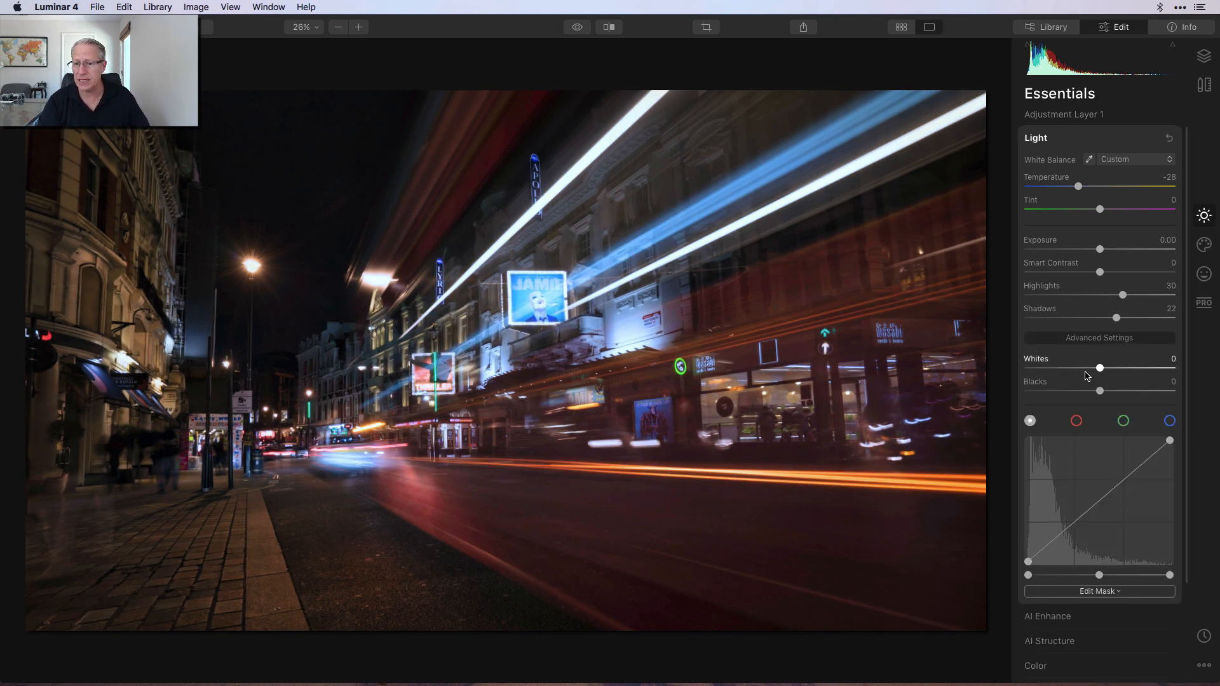
pyautogui.click(1101, 337)
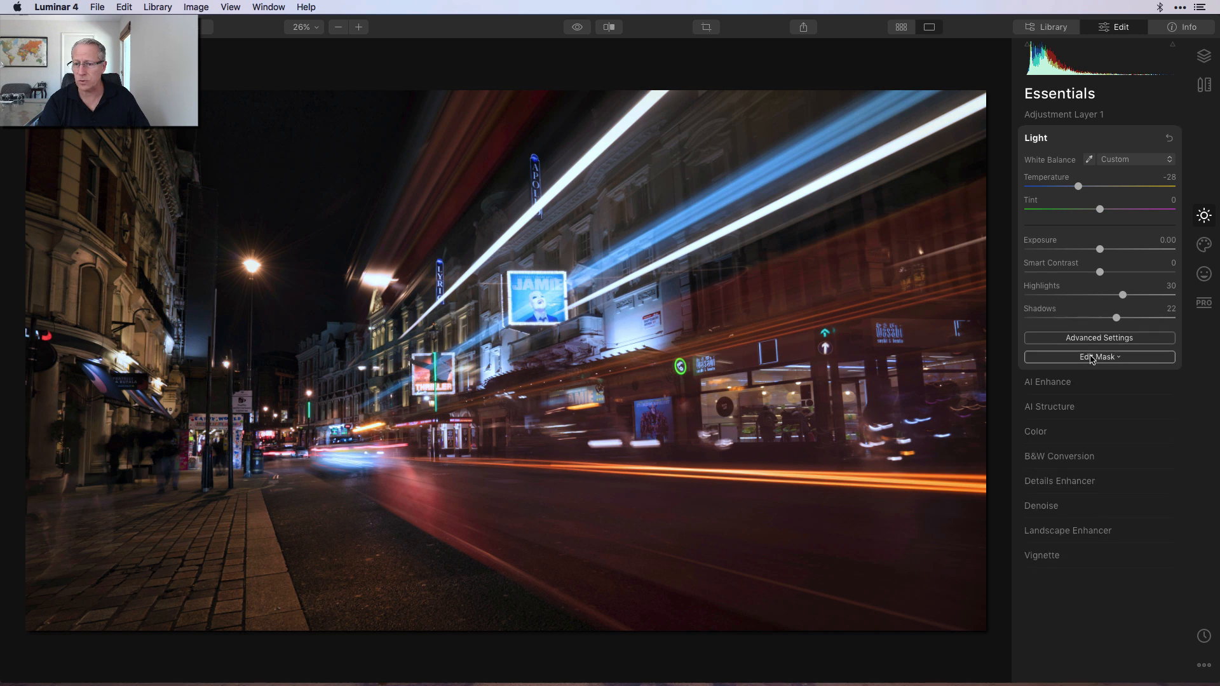
# Step: Set AI Accent to 32 and the AI Structure Amount to 30 on the adjustment layer
pyautogui.click(1071, 381)
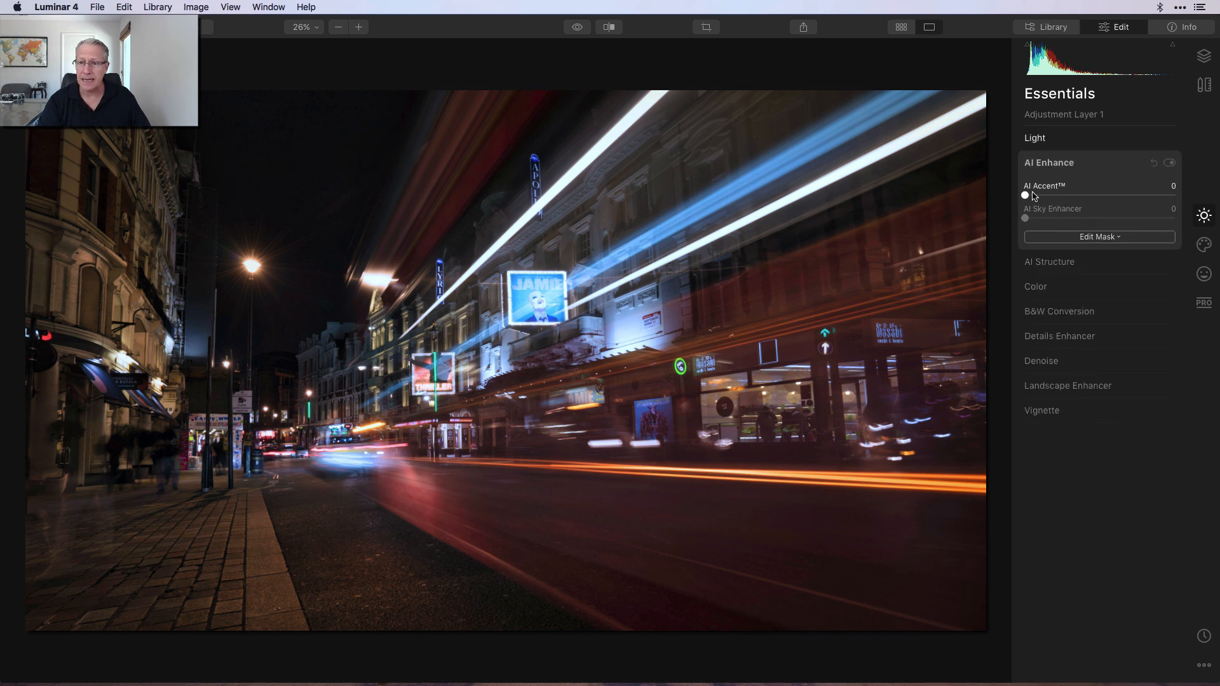
pyautogui.moveTo(1026, 196); pyautogui.dragTo(1077, 197)
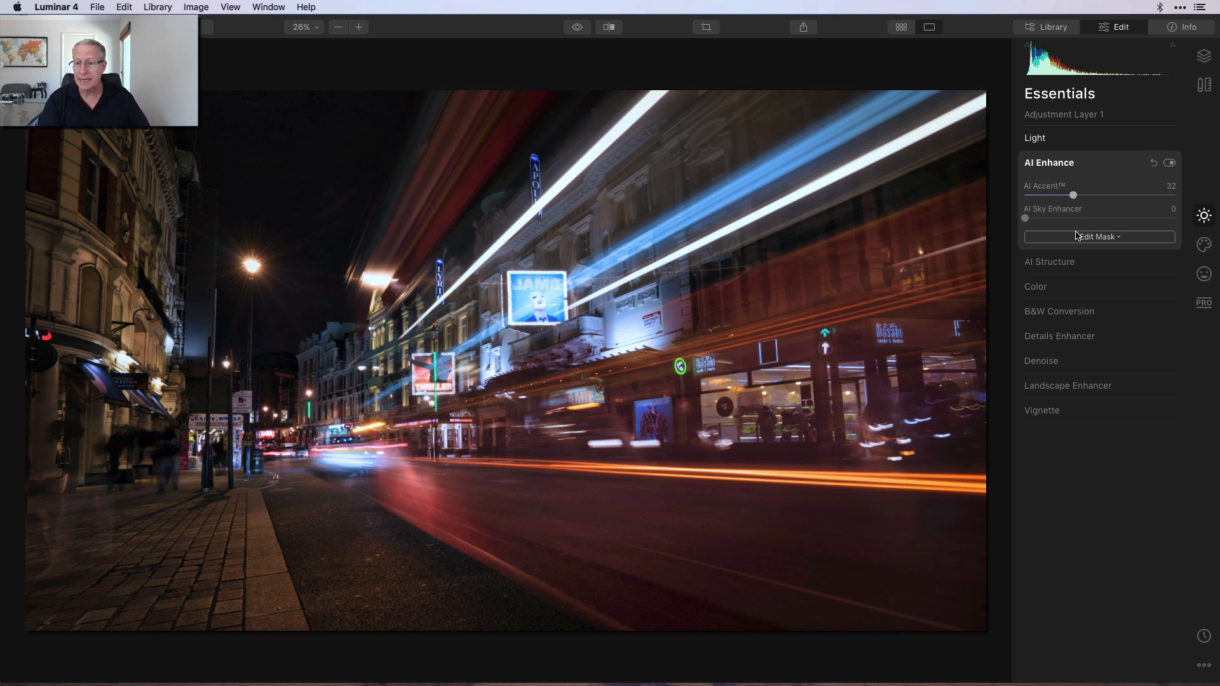
pyautogui.click(1073, 262)
pyautogui.moveTo(1101, 220); pyautogui.dragTo(1125, 221)
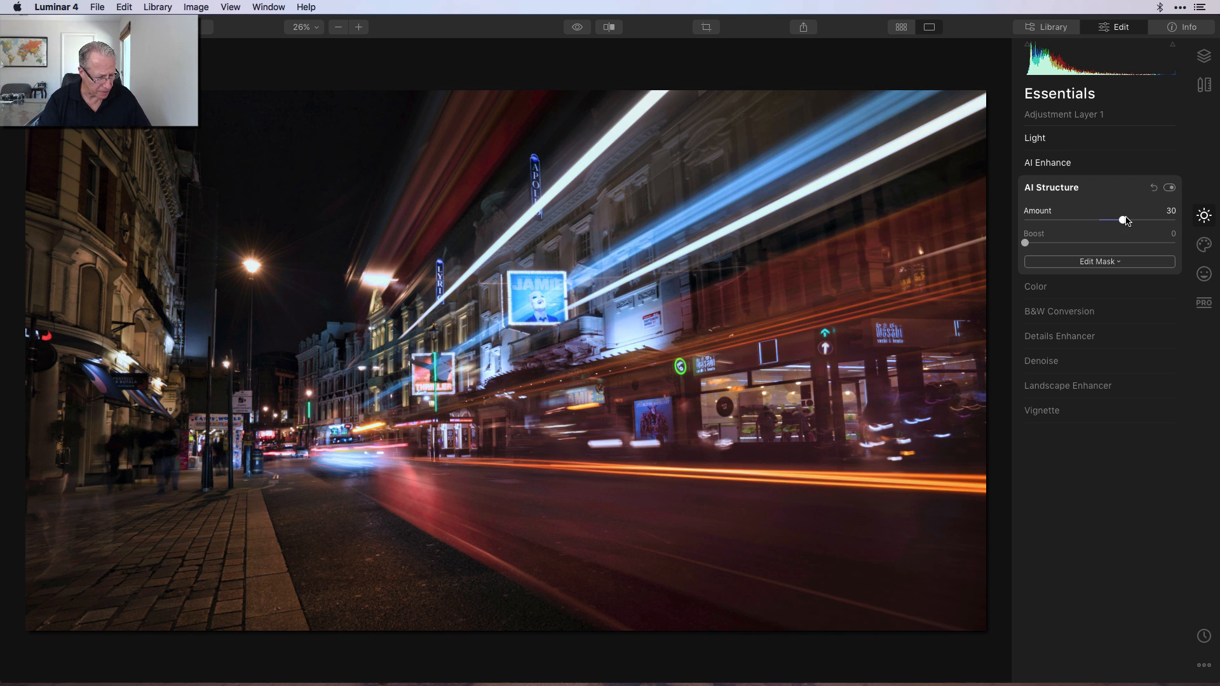
# Step: Raise the adjustment layer's Vibrance to 24 and compare the image with the Color filter off and on
pyautogui.click(1071, 287)
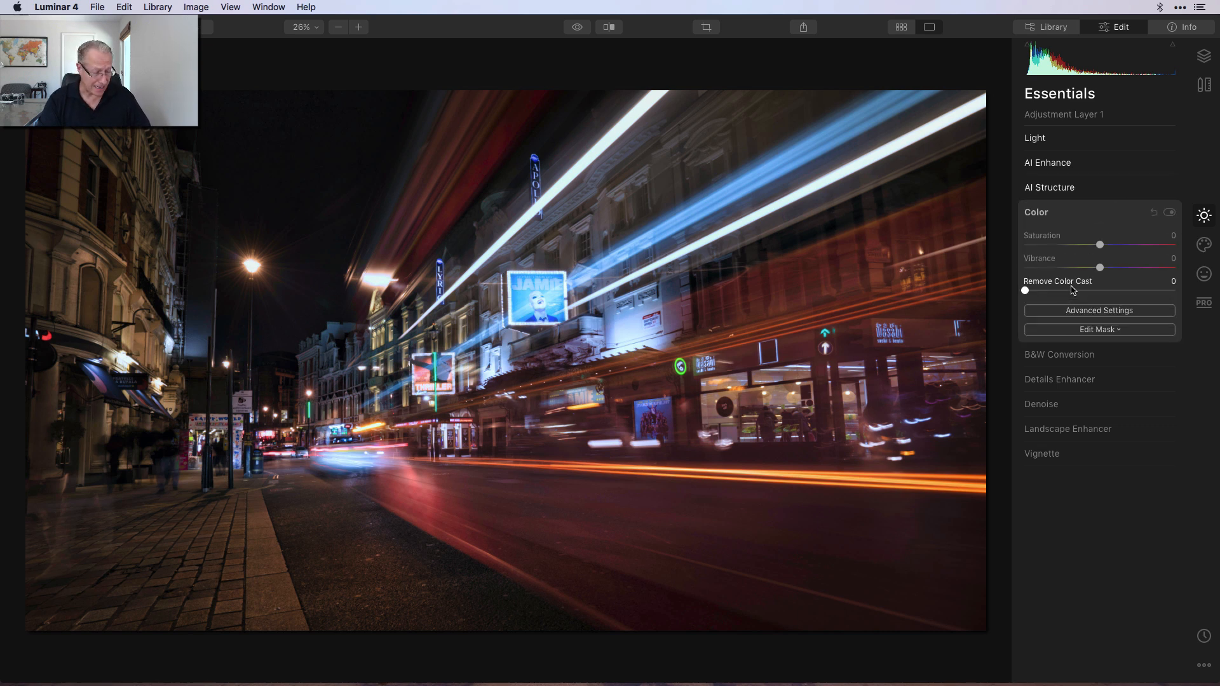
pyautogui.moveTo(1100, 267); pyautogui.dragTo(1118, 269)
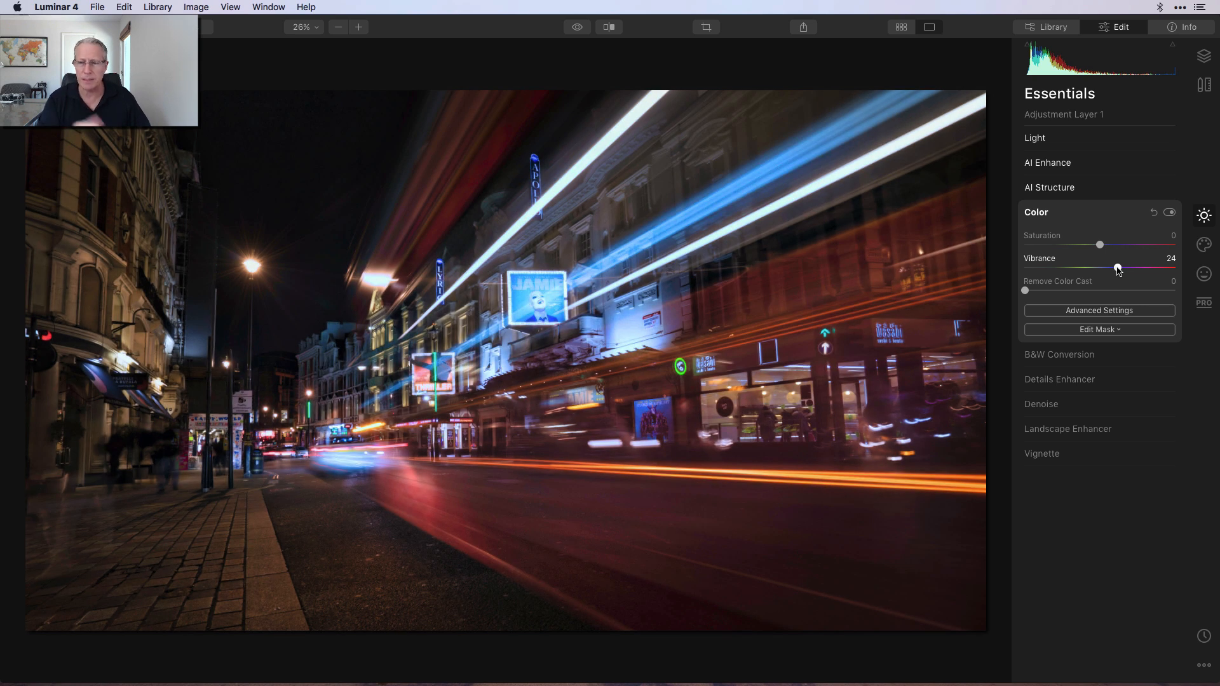
pyautogui.click(1168, 213)
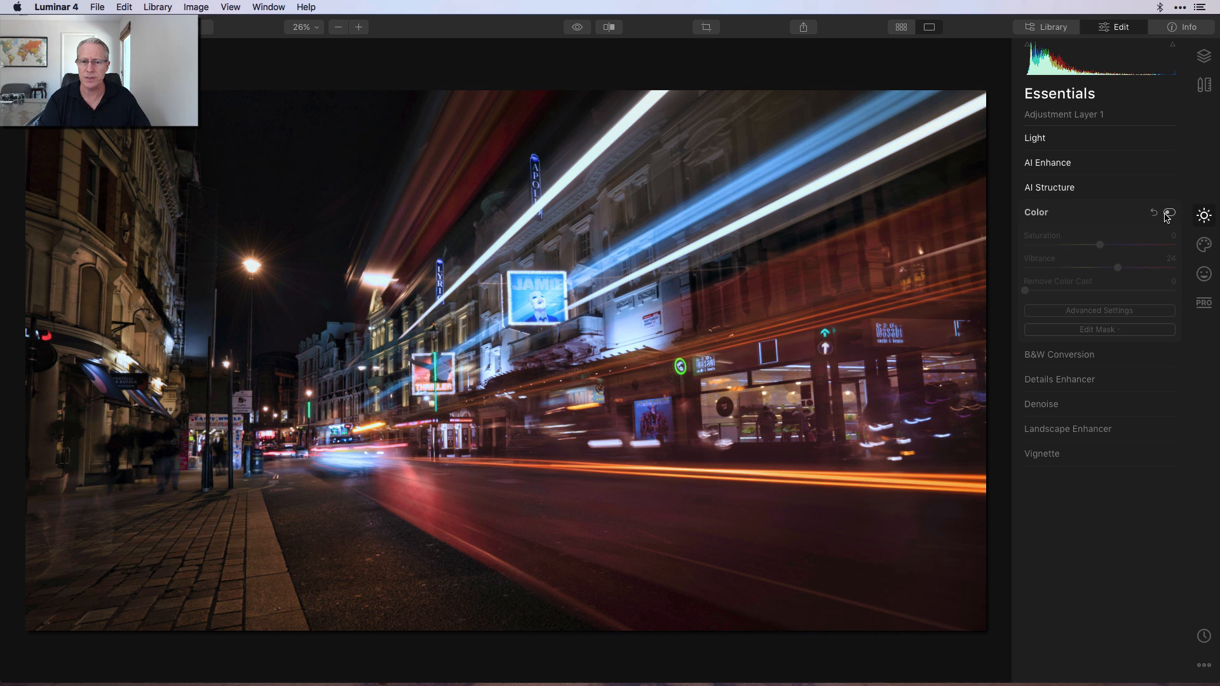
pyautogui.click(1168, 214)
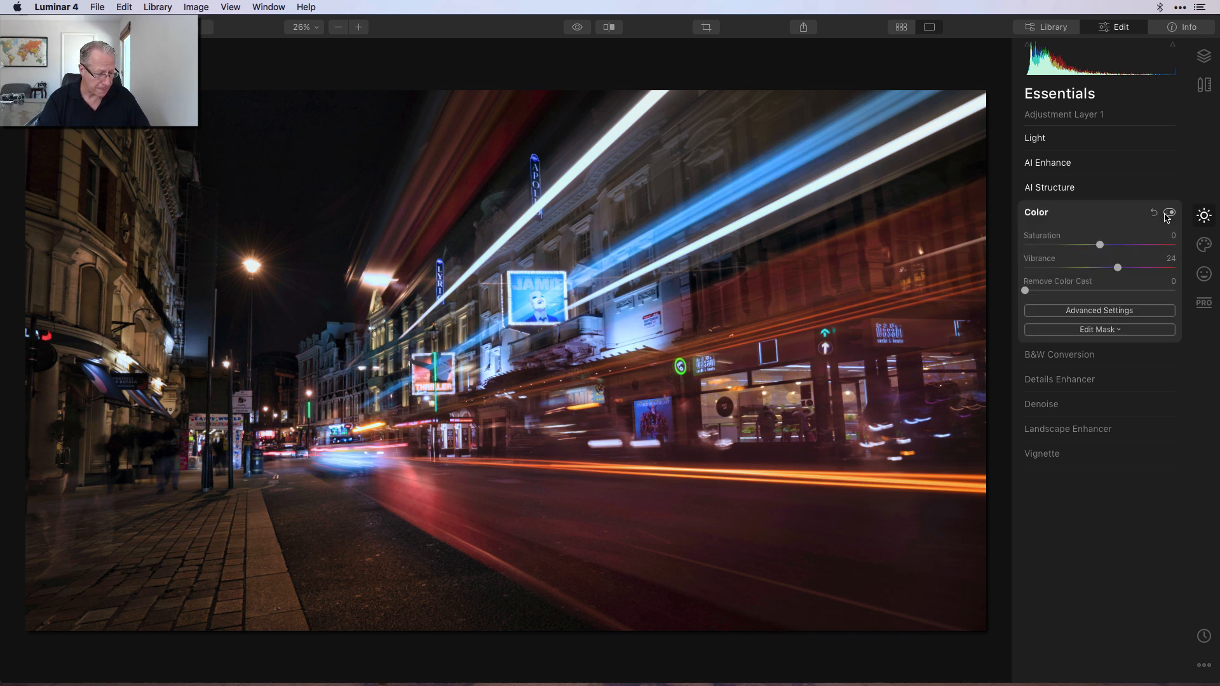
# Step: Set the Details Enhancer's Small and Medium Details to 10 and Sharpen to 15, and compare the image with the filter off and on
pyautogui.click(1088, 379)
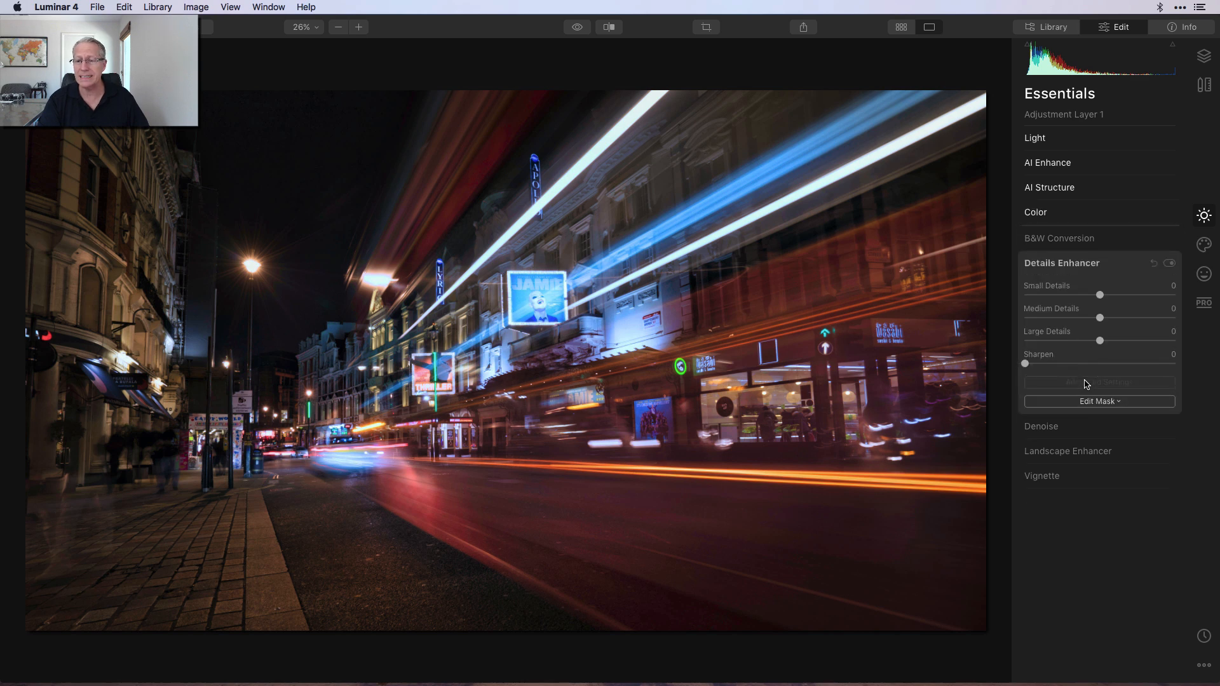
pyautogui.click(1173, 285)
pyautogui.write('10')
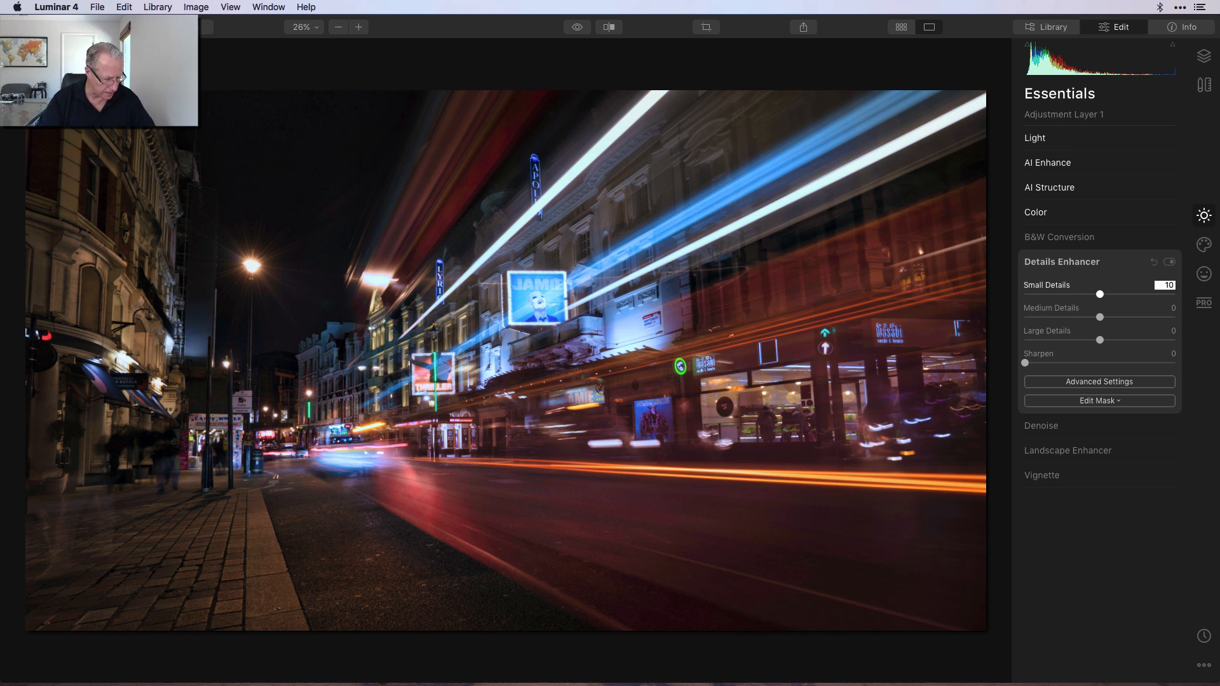
pyautogui.press('Tab')
pyautogui.write('1')
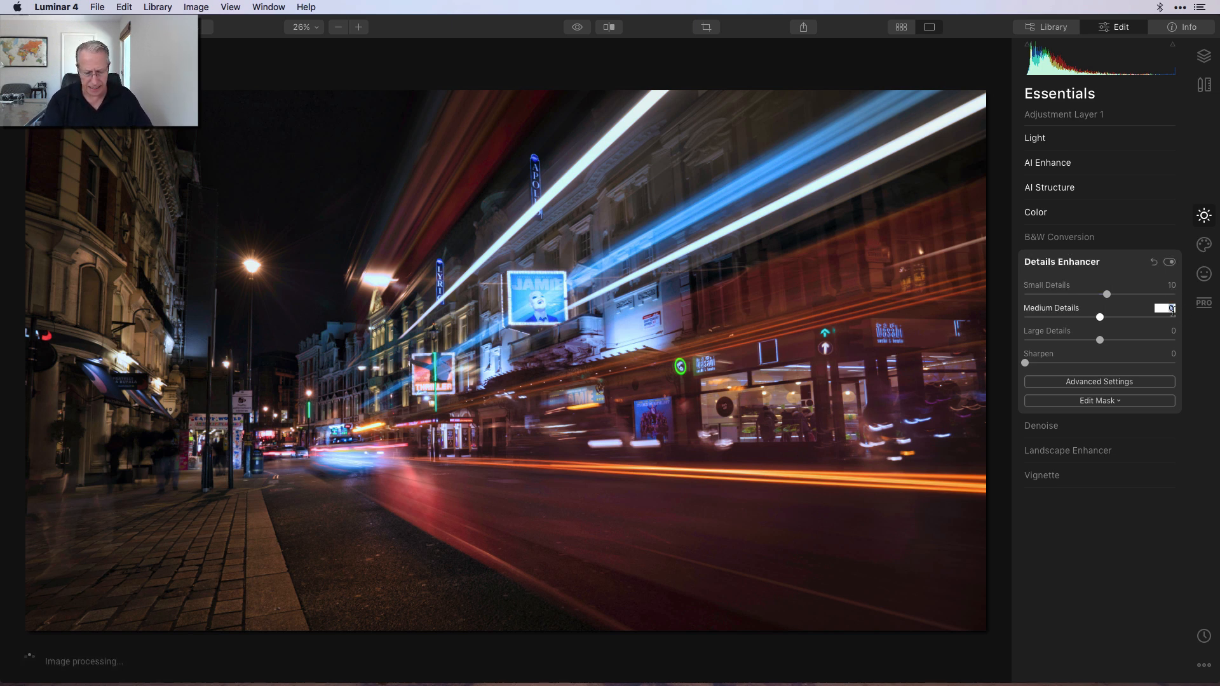
pyautogui.write('0')
pyautogui.press('Return')
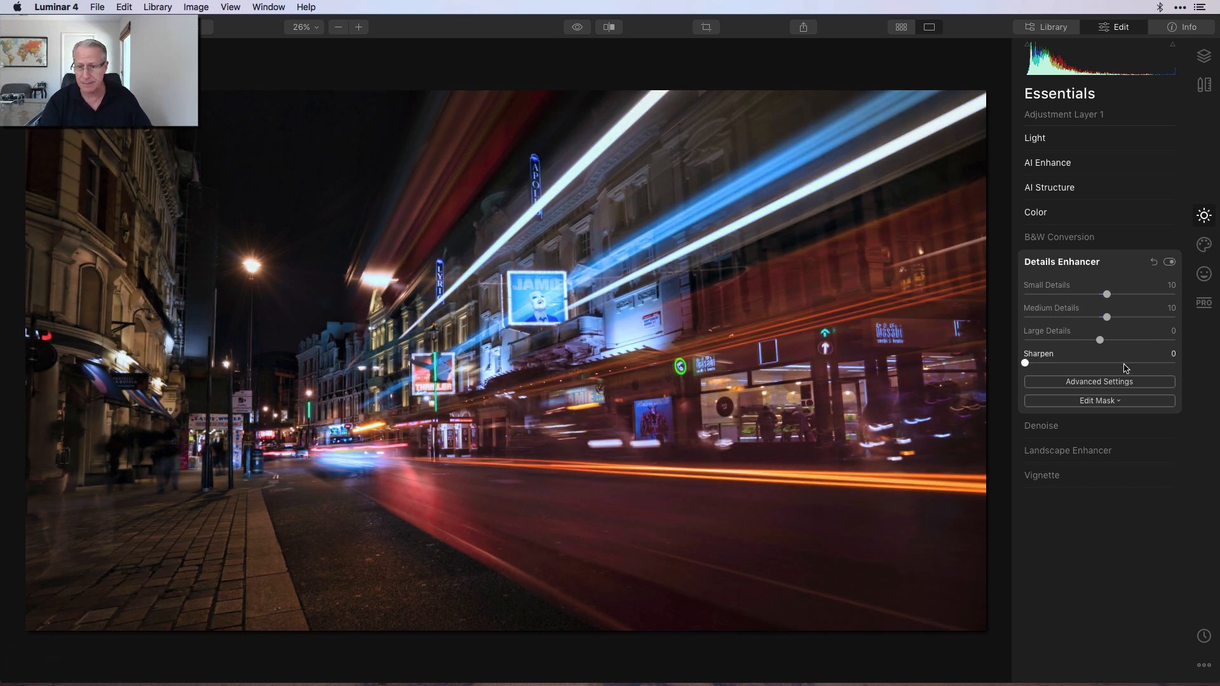
pyautogui.click(1172, 353)
pyautogui.write('15')
pyautogui.press('Return')
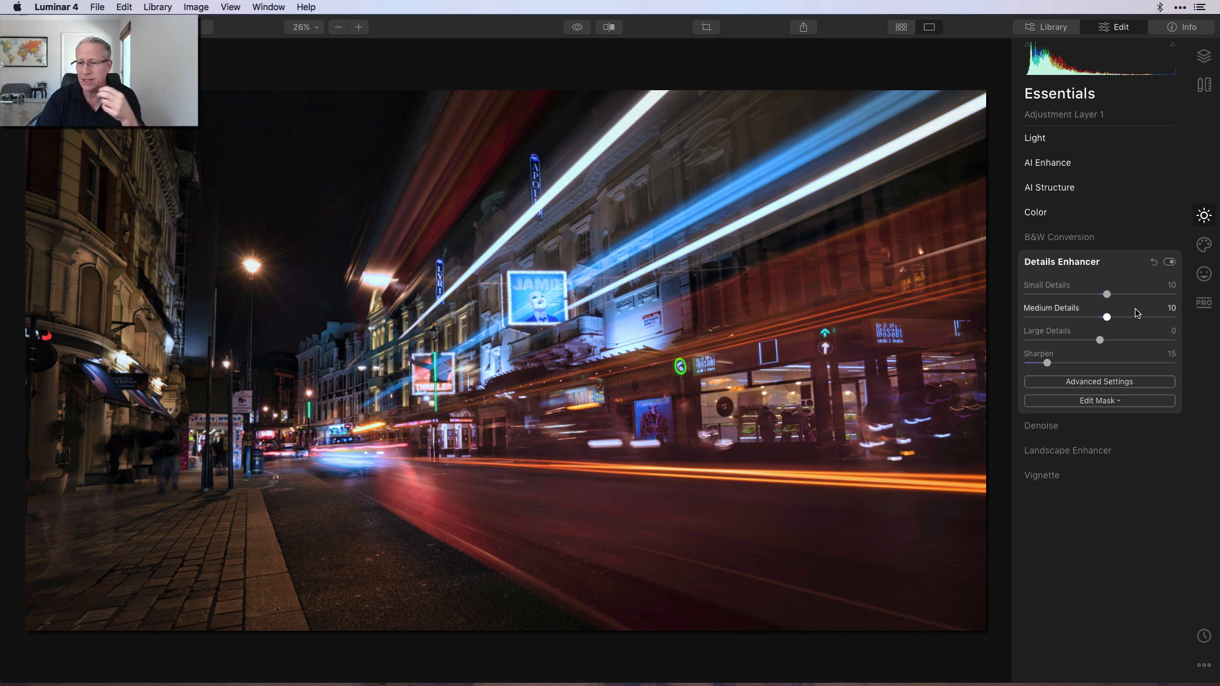
pyautogui.click(1169, 262)
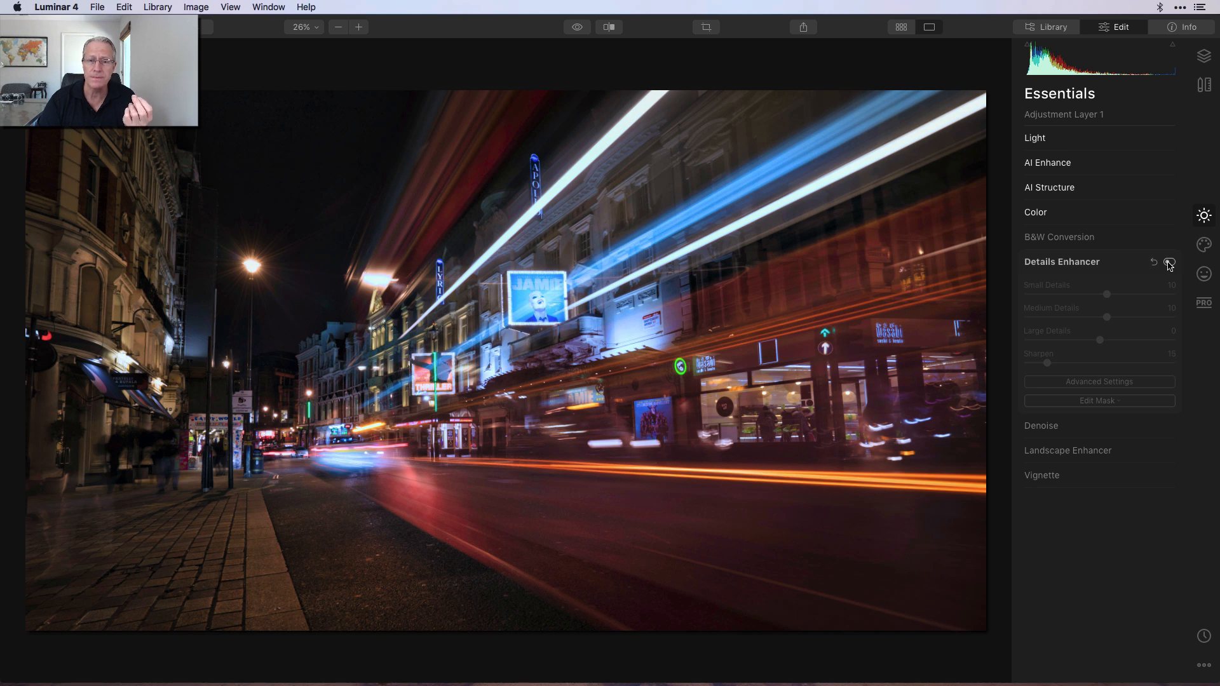
pyautogui.click(1168, 263)
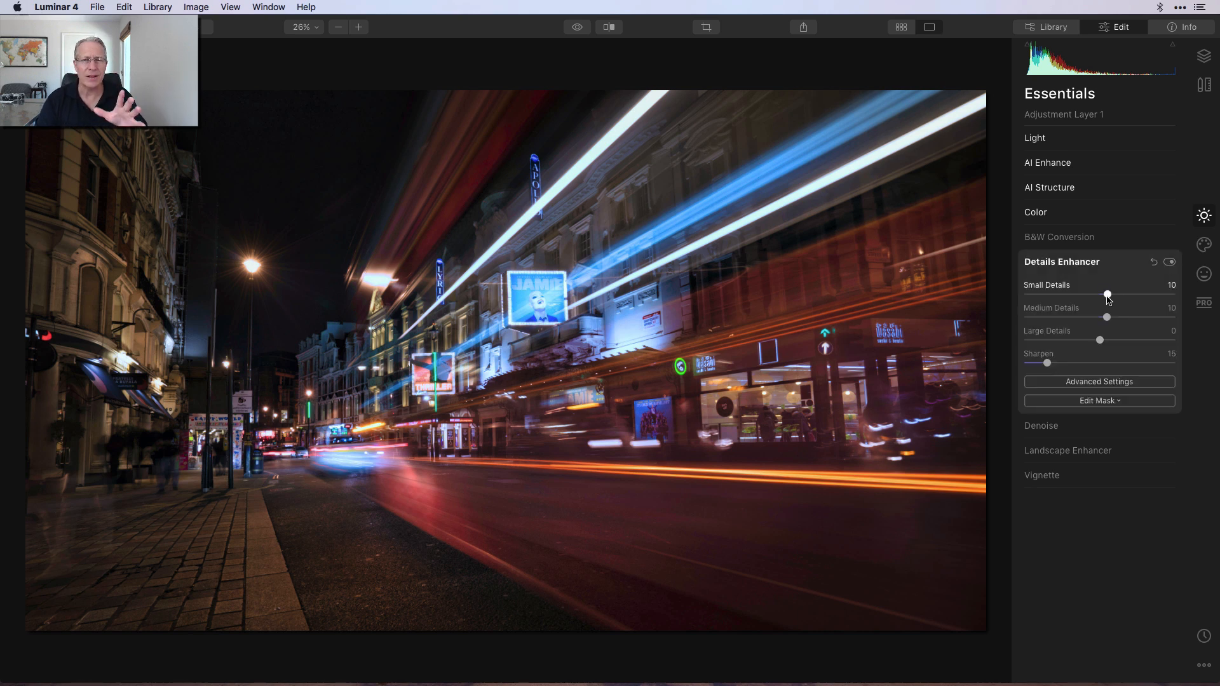
# Step: Set Small Details, Medium Details and Sharpen to 20 each in the Details Enhancer, and collapse the filter
pyautogui.click(1173, 287)
pyautogui.write('1')
pyautogui.write('0')
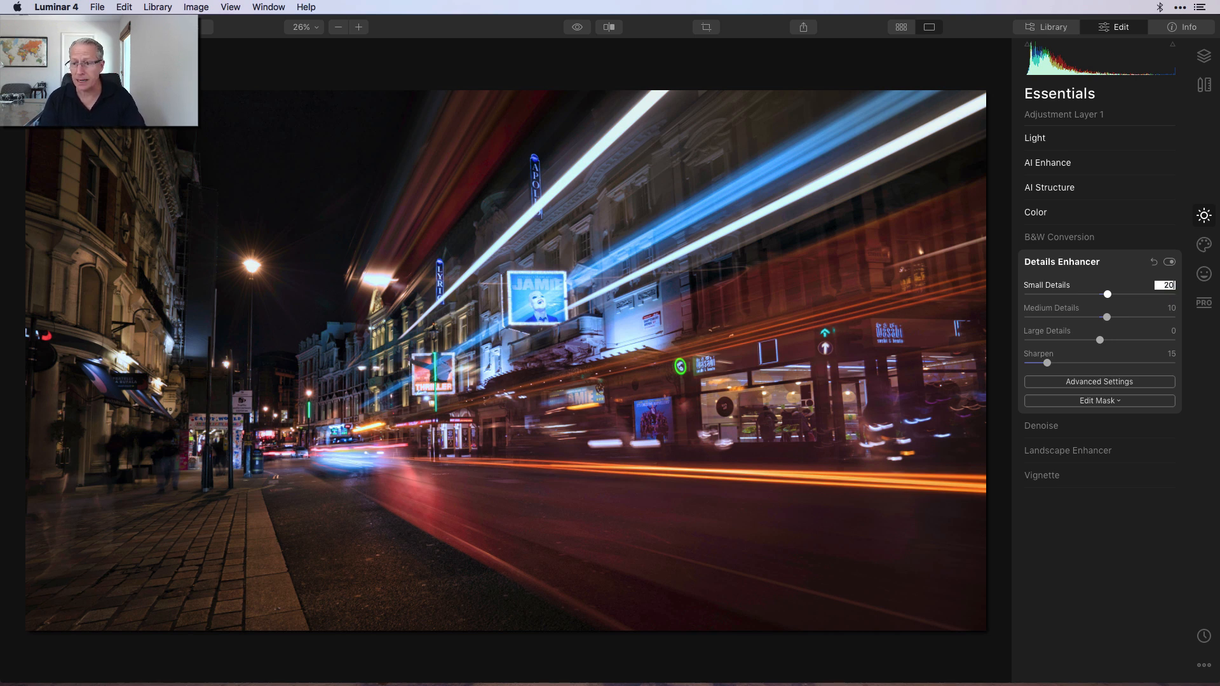
pyautogui.press('Return')
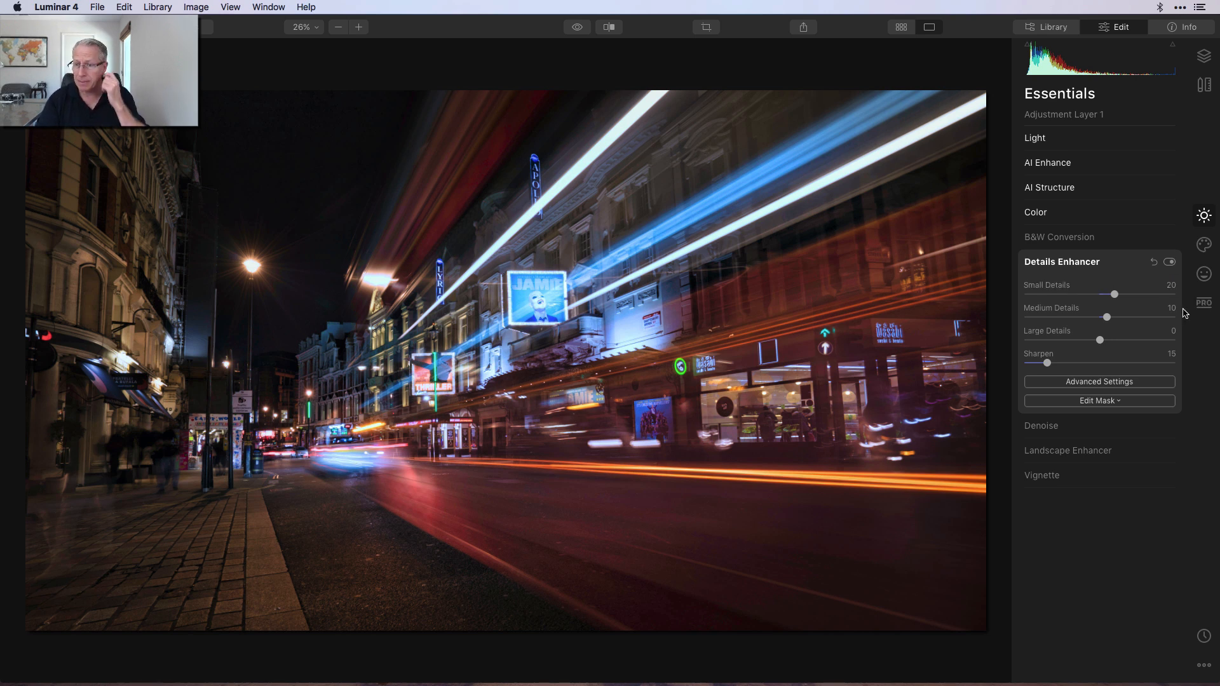
pyautogui.click(1169, 308)
pyautogui.write('20')
pyautogui.press('Return')
pyautogui.click(1171, 354)
pyautogui.write('20')
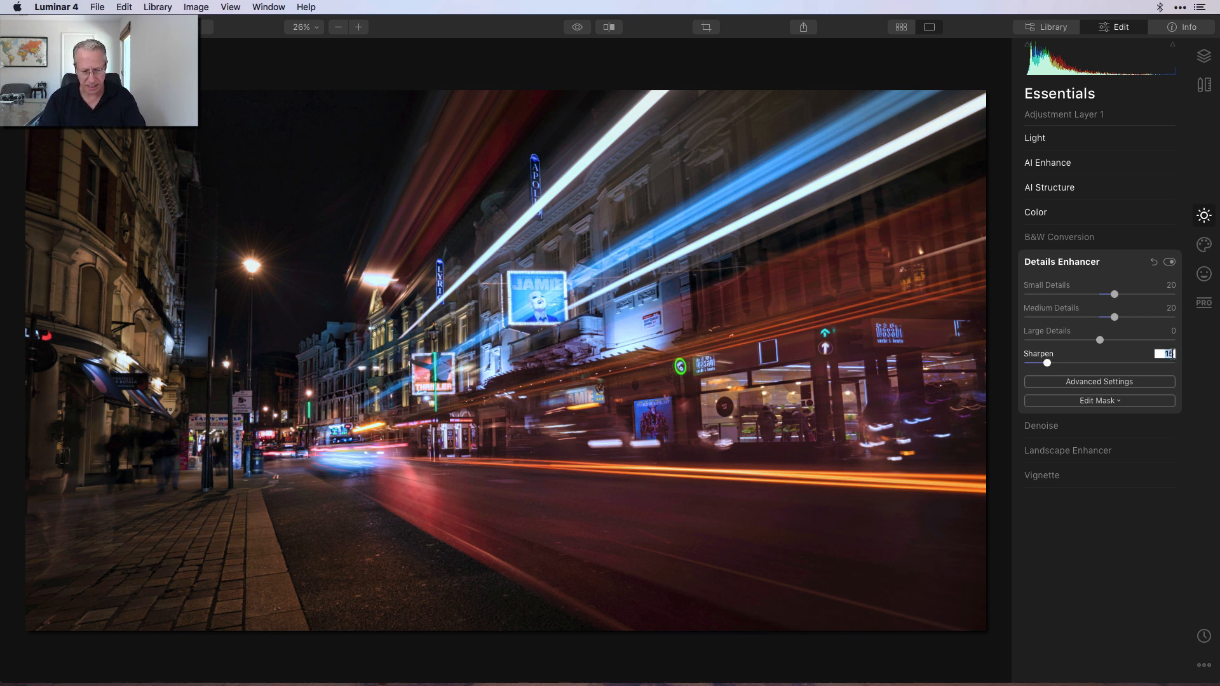
pyautogui.press('Return')
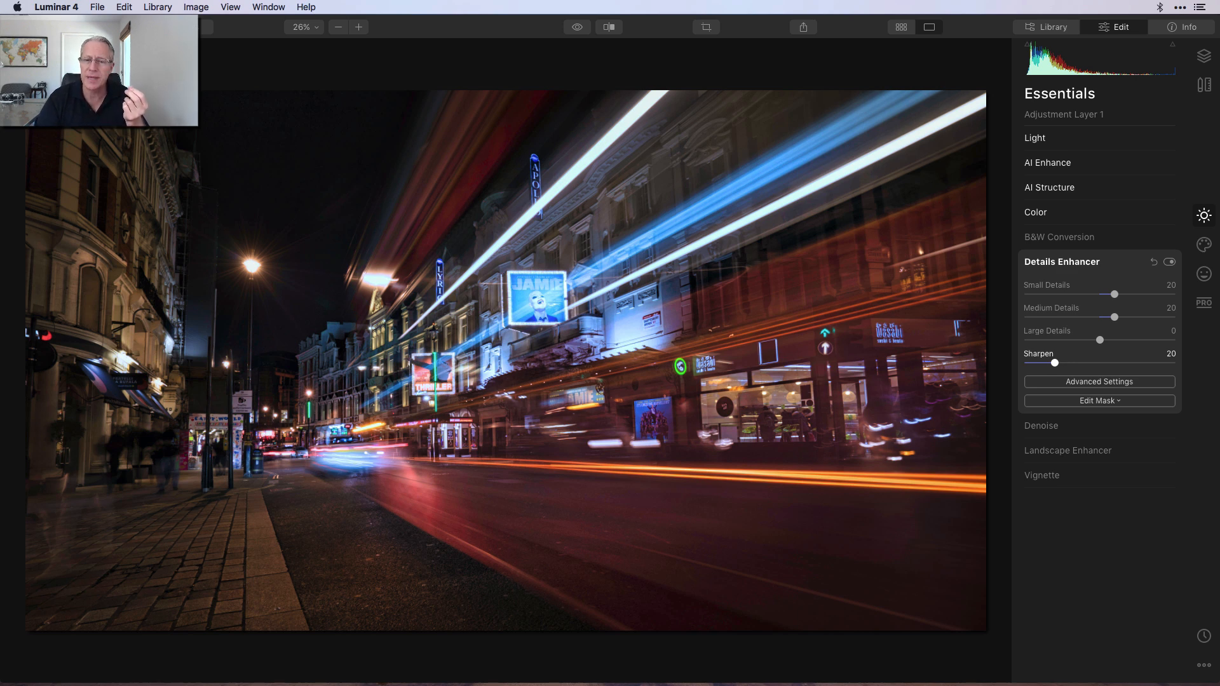
pyautogui.click(1122, 269)
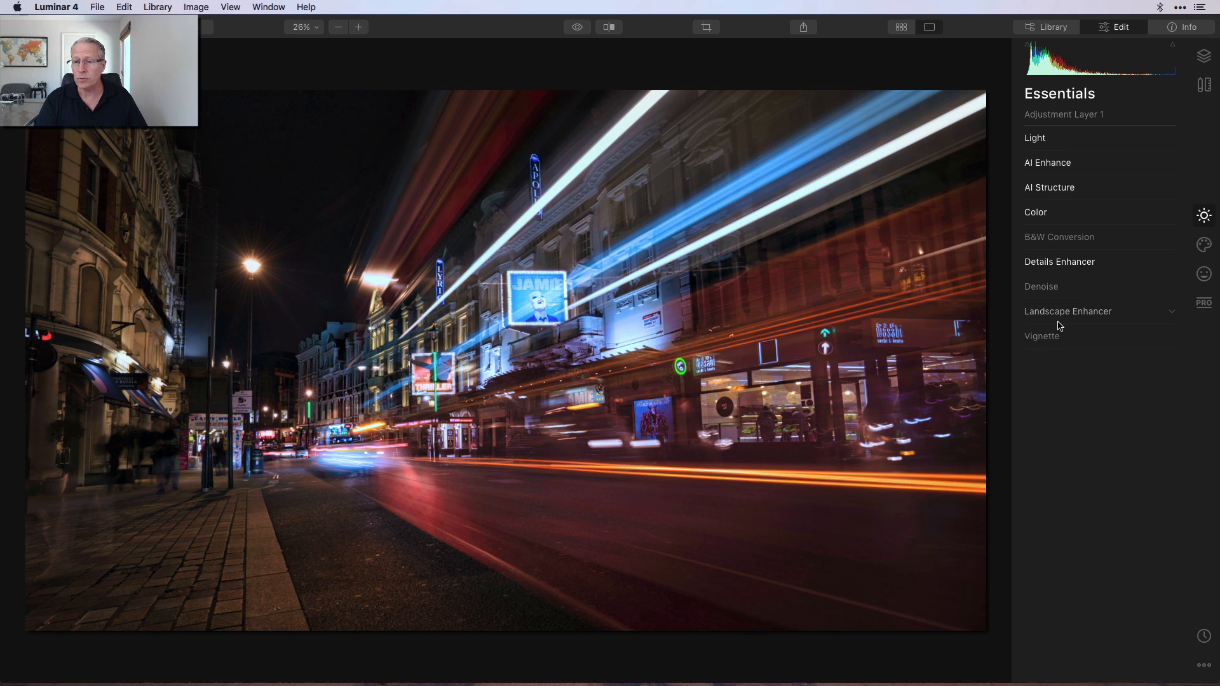
# Step: Set the Landscape Enhancer's Golden Hour to 19 and the Dramatic filter's Amount to 15 on the adjustment layer
pyautogui.click(1060, 311)
pyautogui.moveTo(1024, 367); pyautogui.dragTo(1055, 369)
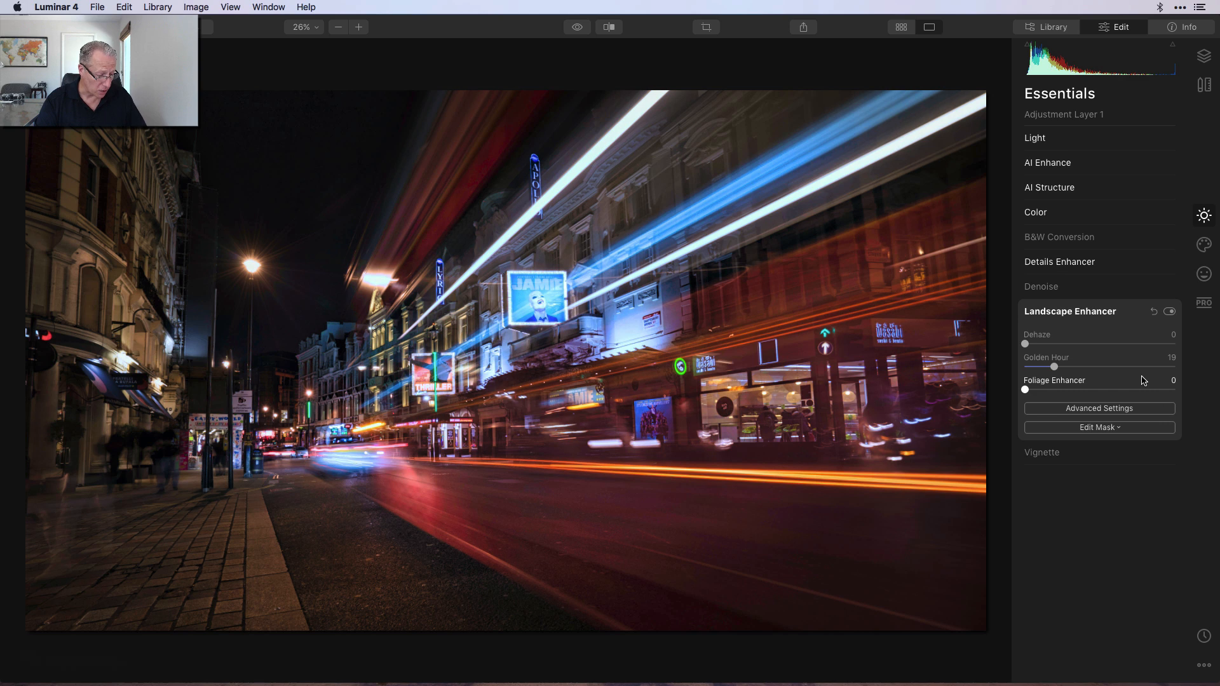
pyautogui.click(1204, 244)
pyautogui.click(1045, 212)
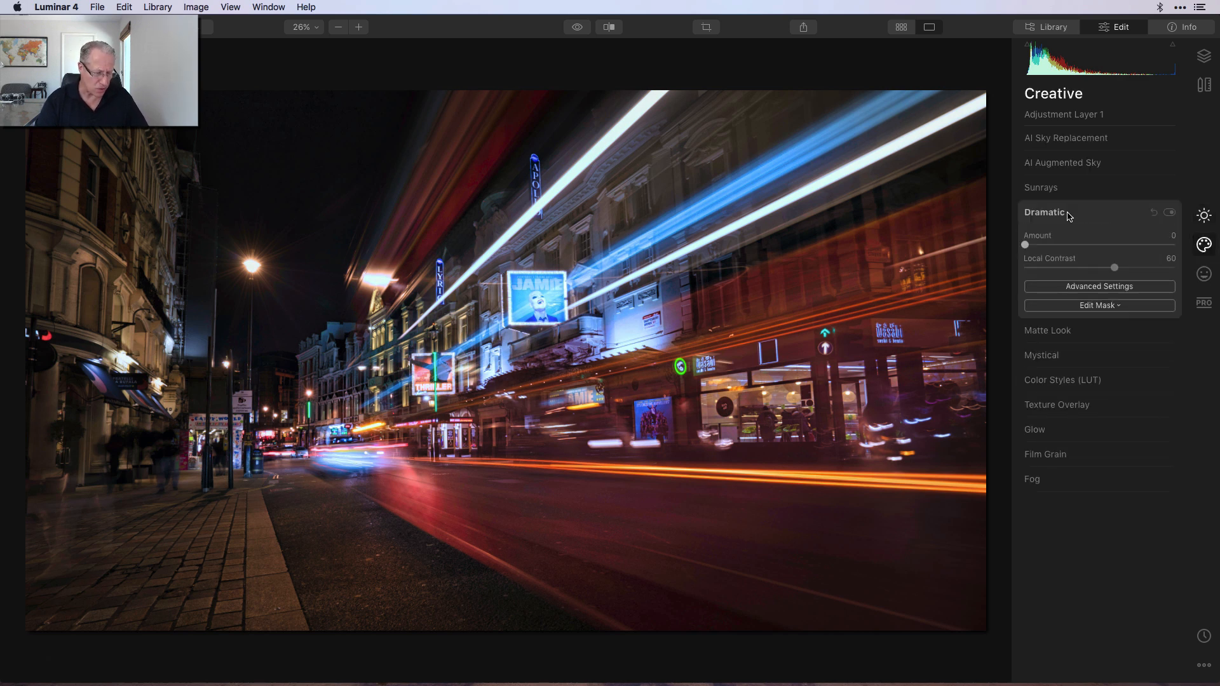
pyautogui.click(1173, 237)
pyautogui.write('15')
pyautogui.press('Return')
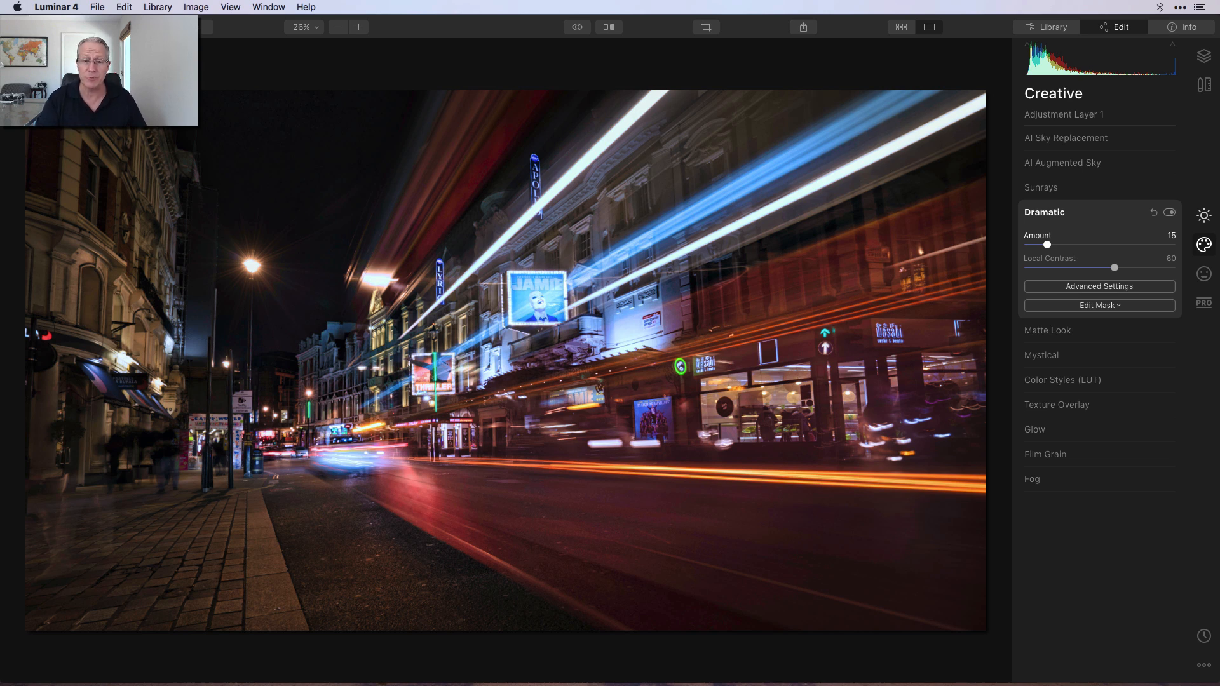
pyautogui.click(1111, 212)
# Step: Set Advanced Contrast's Midtones Contrast to 40 and Shadows Contrast to 25, and compare the image with the filter off and on
pyautogui.click(1205, 304)
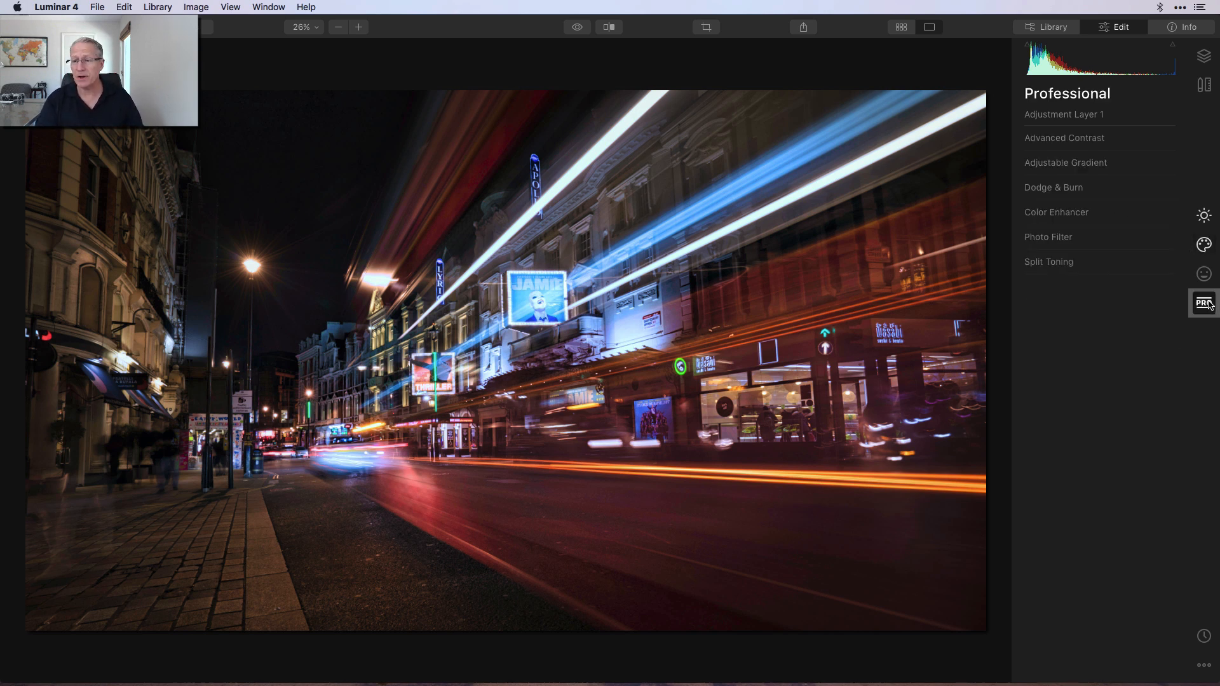
pyautogui.click(1048, 148)
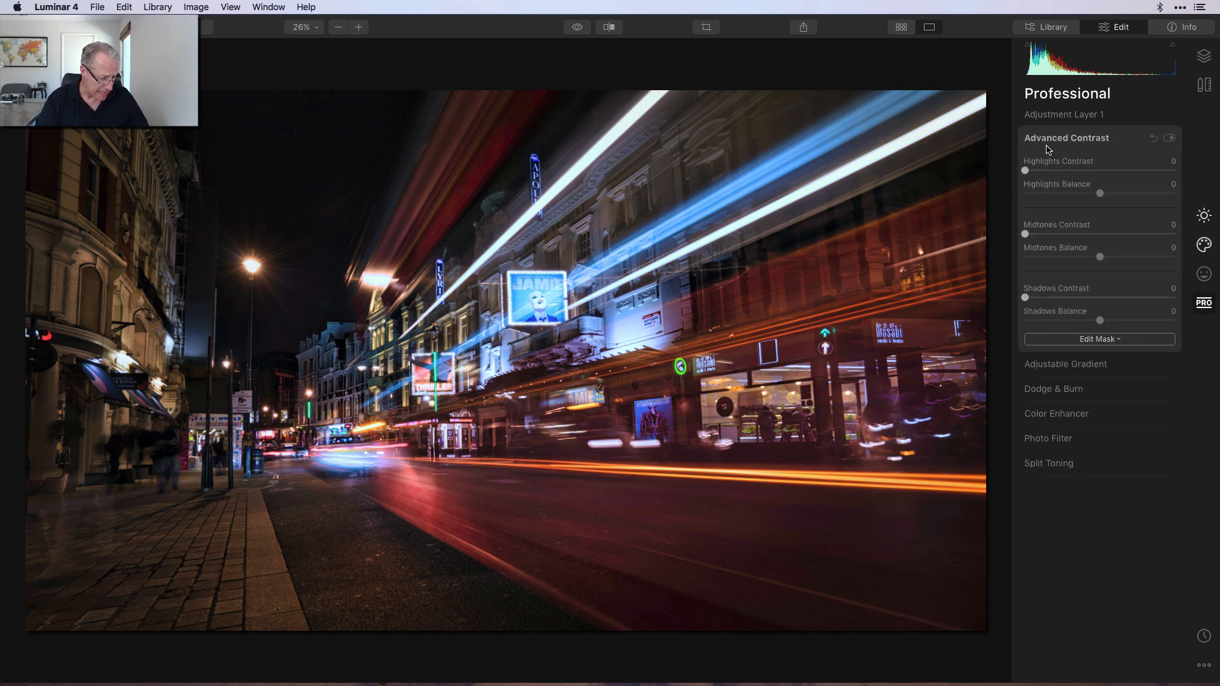
pyautogui.click(1171, 225)
pyautogui.write('40')
pyautogui.press('Return')
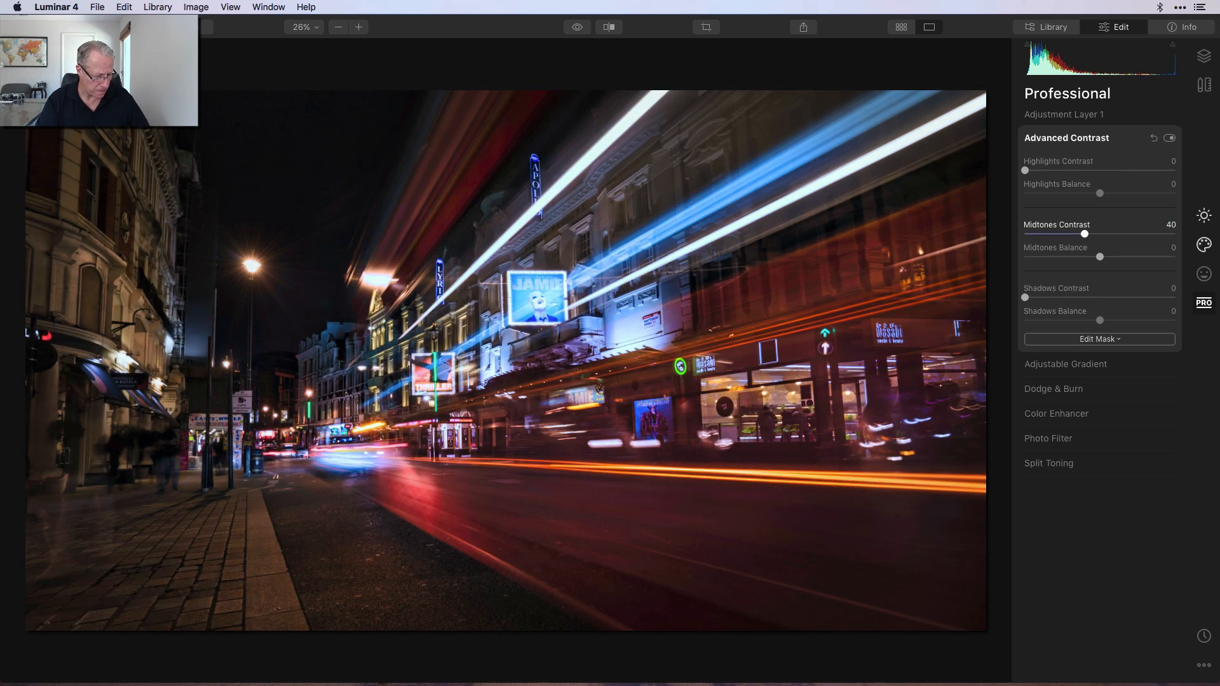
pyautogui.click(1173, 289)
pyautogui.write('25')
pyautogui.press('Return')
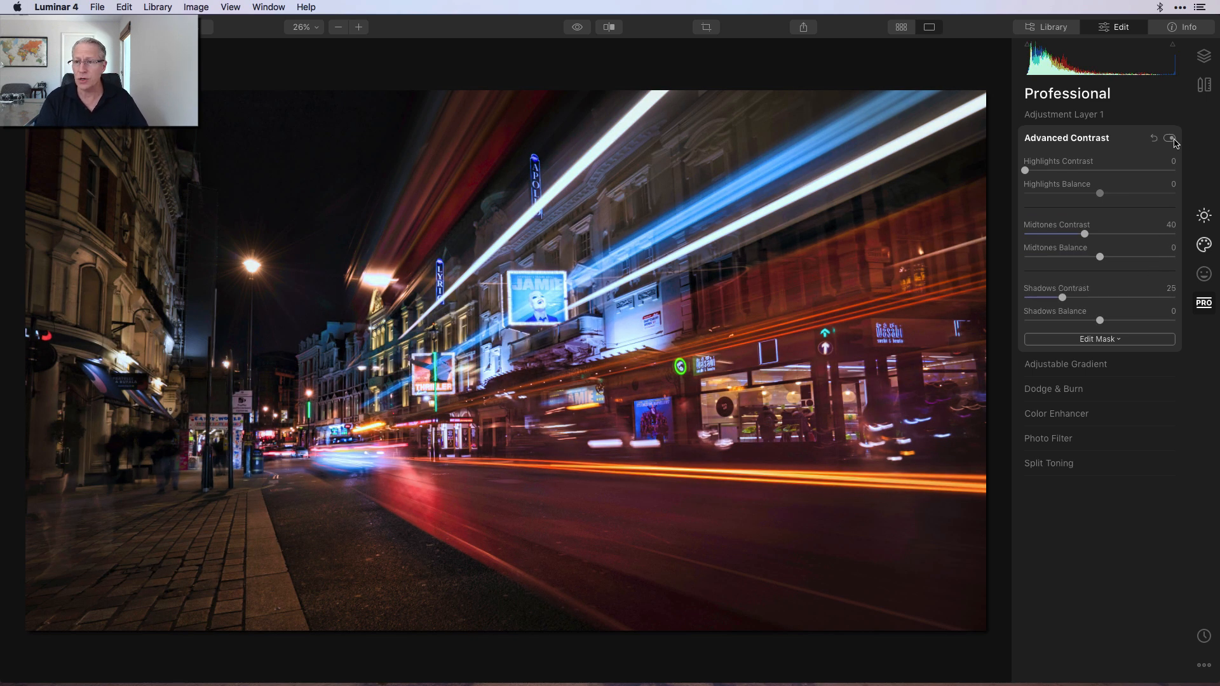
pyautogui.click(1168, 140)
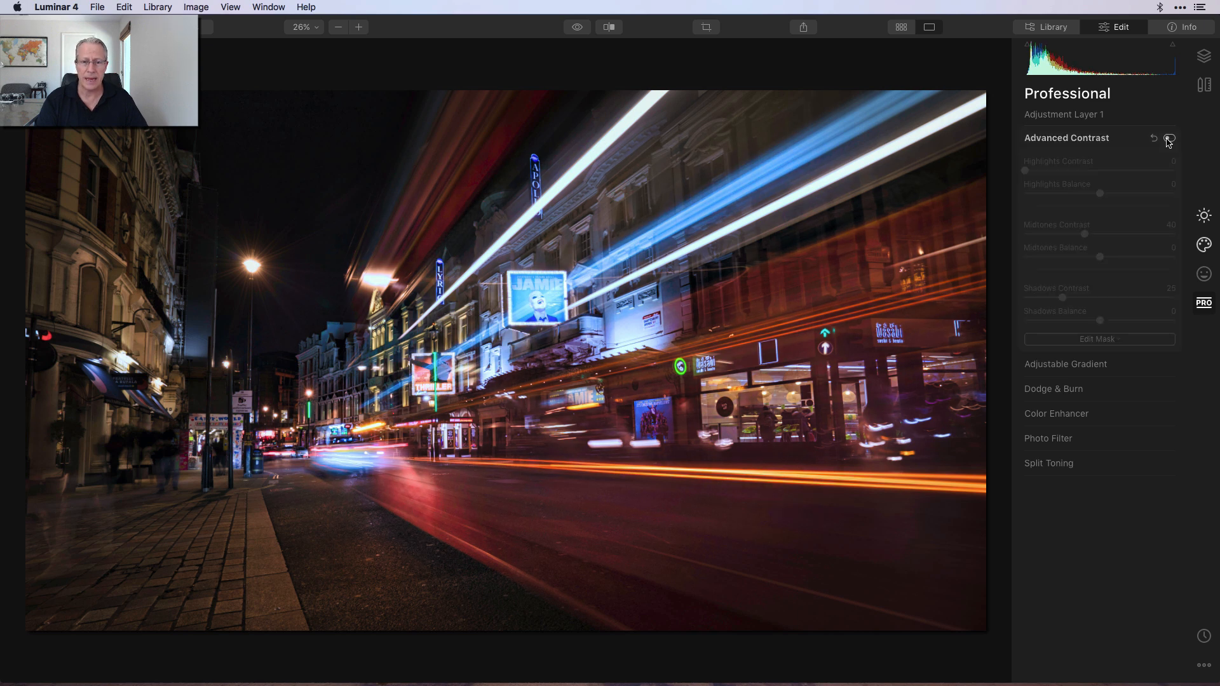
pyautogui.click(1168, 140)
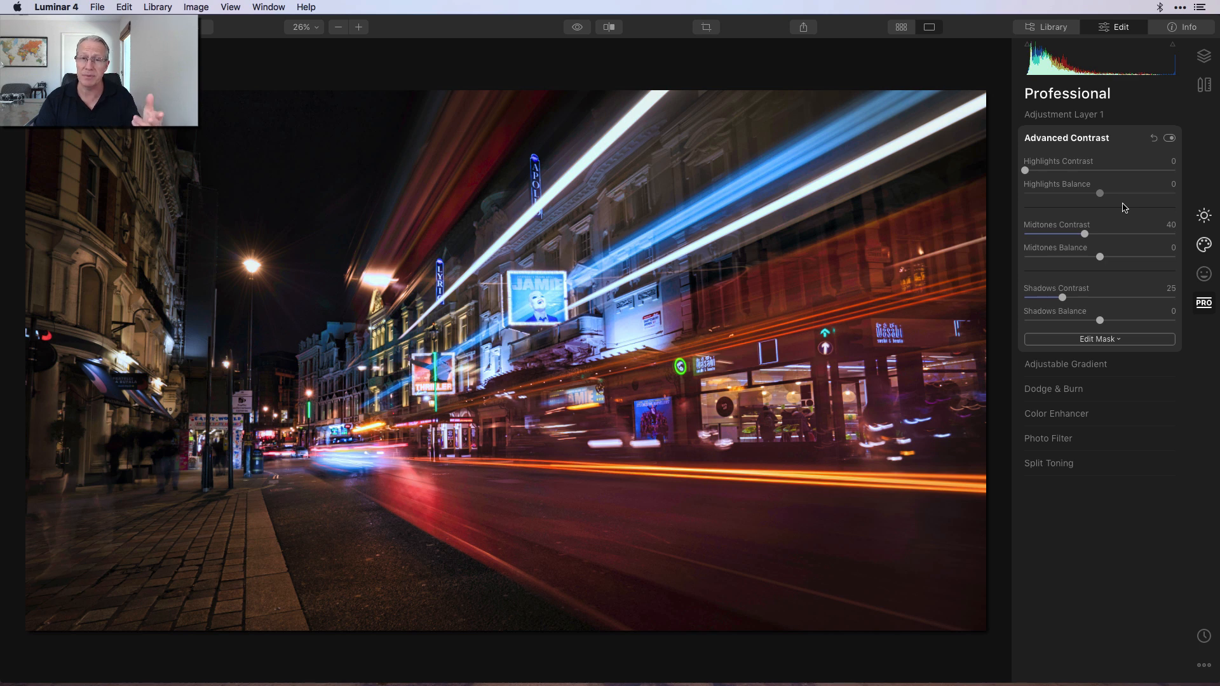
# Step: In the Color Enhancer, set Brilliance to 10, Warmth to -25 and the Color Contrast Amount to 25
pyautogui.click(1067, 412)
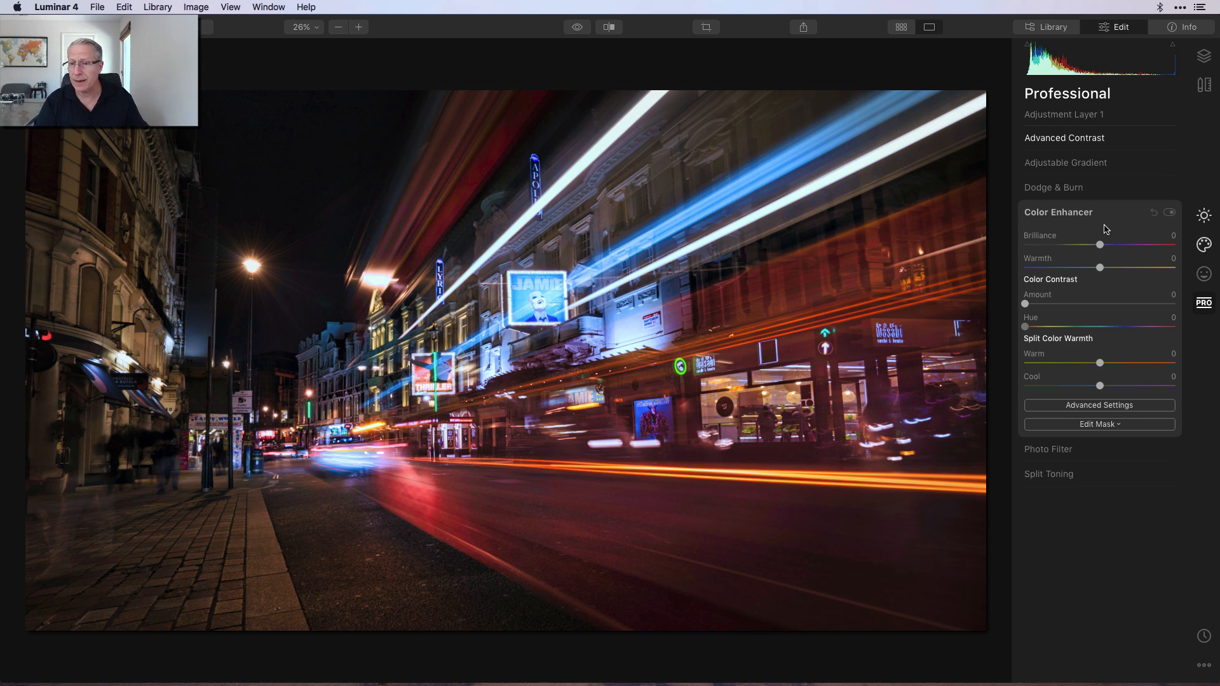
pyautogui.moveTo(1100, 244); pyautogui.dragTo(1109, 245)
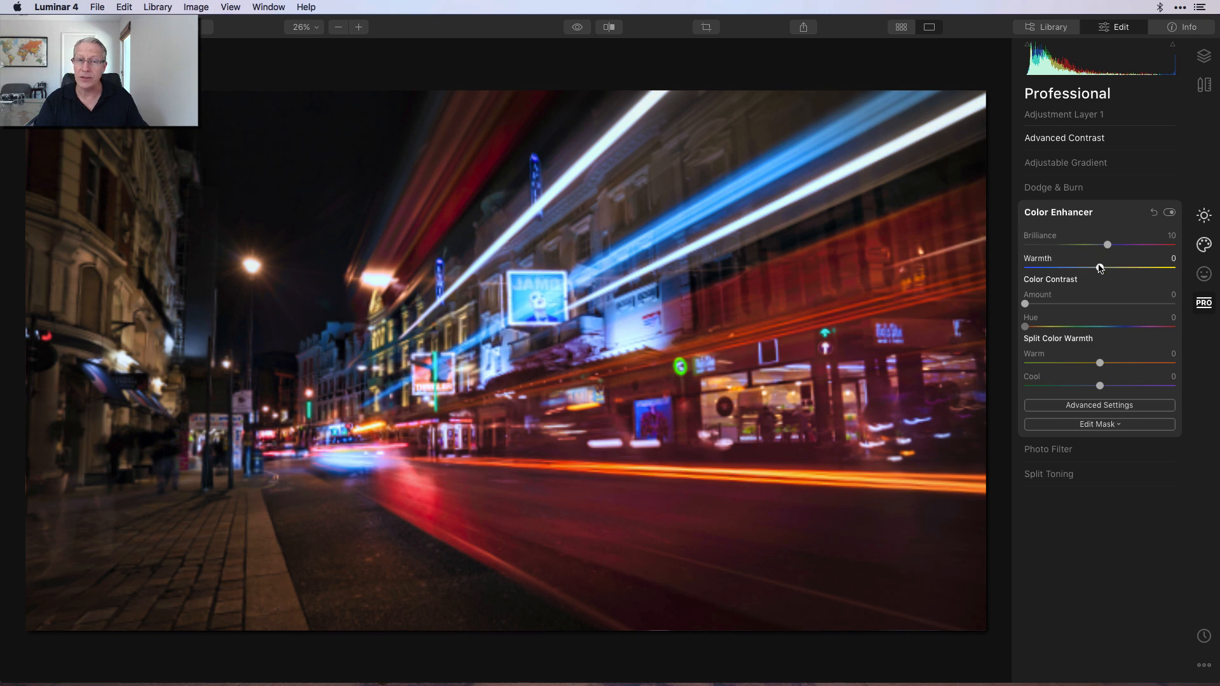
pyautogui.moveTo(1099, 267); pyautogui.dragTo(1081, 268)
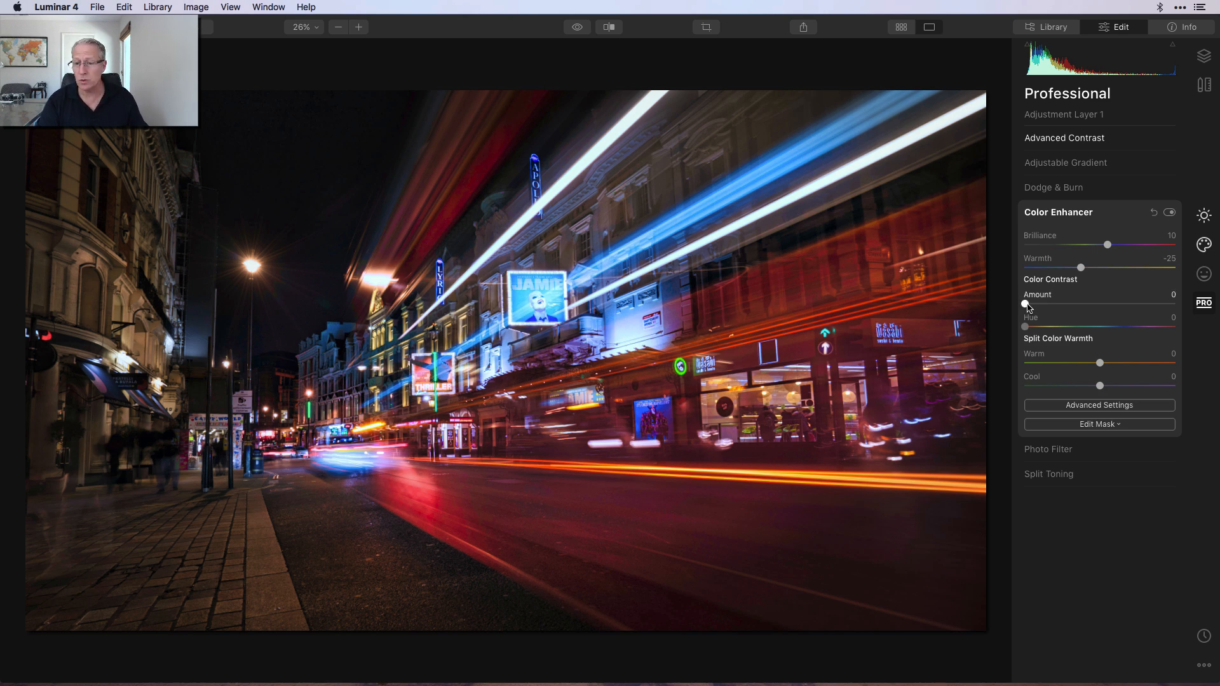
pyautogui.click(1172, 294)
pyautogui.write('25')
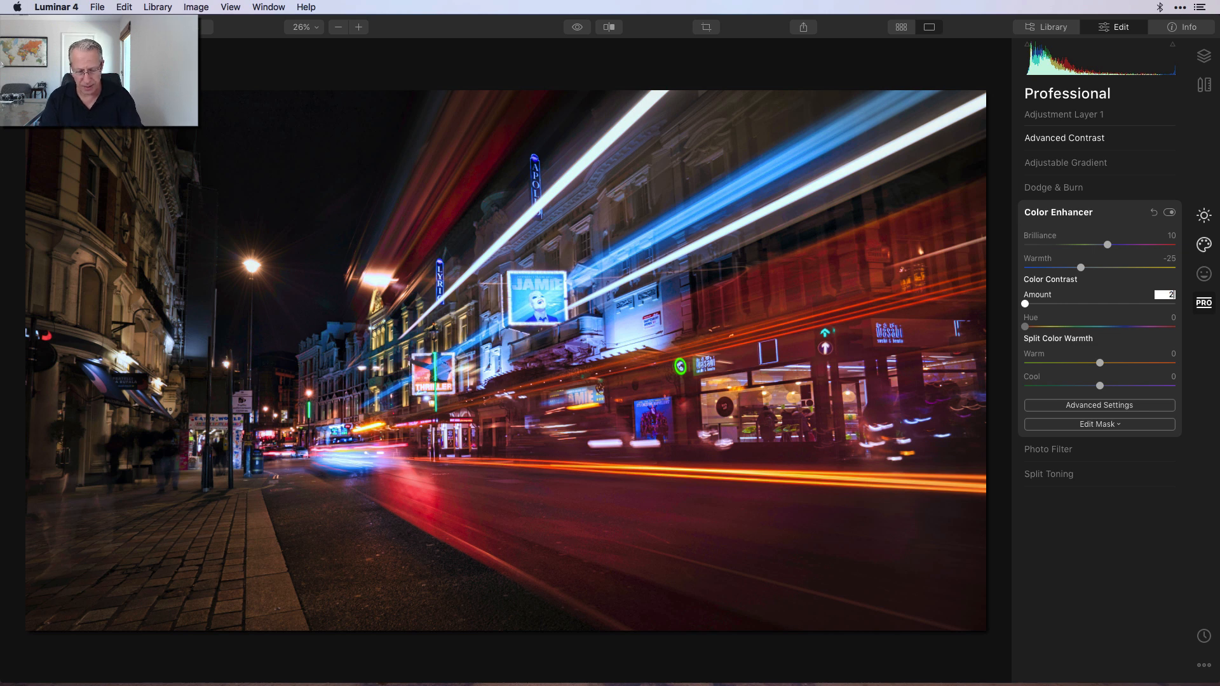
pyautogui.press('Return')
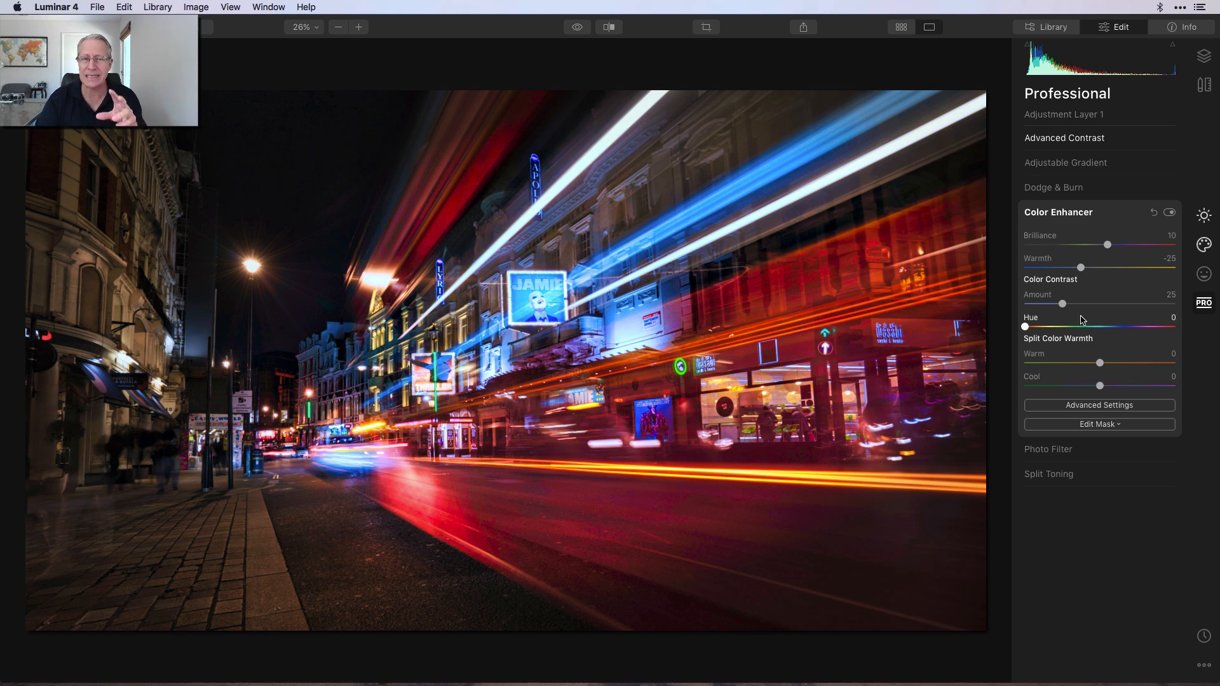
# Step: Compare the image repeatedly with the Color Enhancer off and on to examine its effect on the light trails
pyautogui.click(1169, 214)
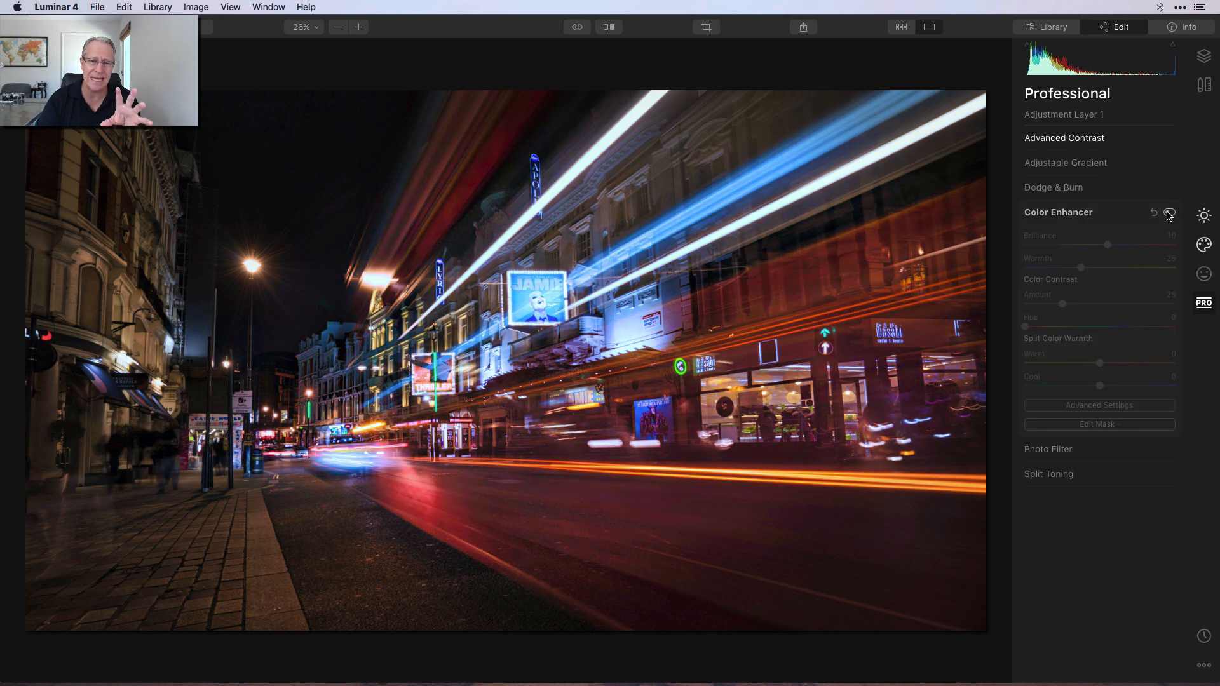
pyautogui.click(1169, 213)
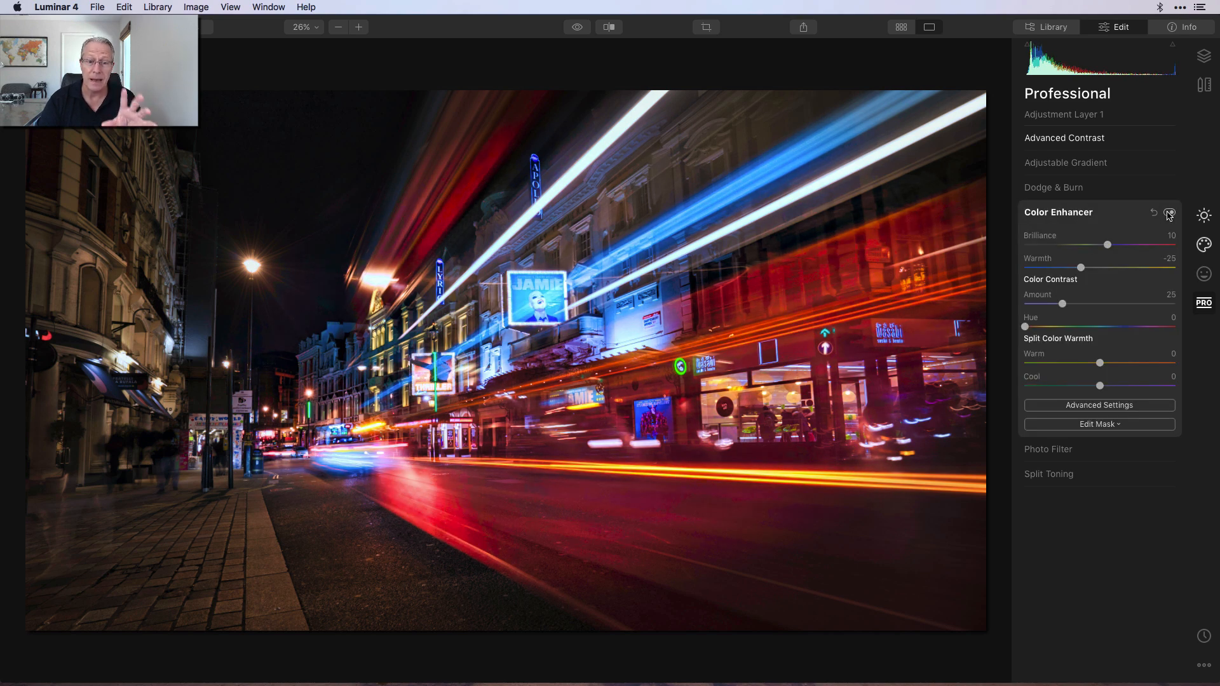
pyautogui.click(1169, 213)
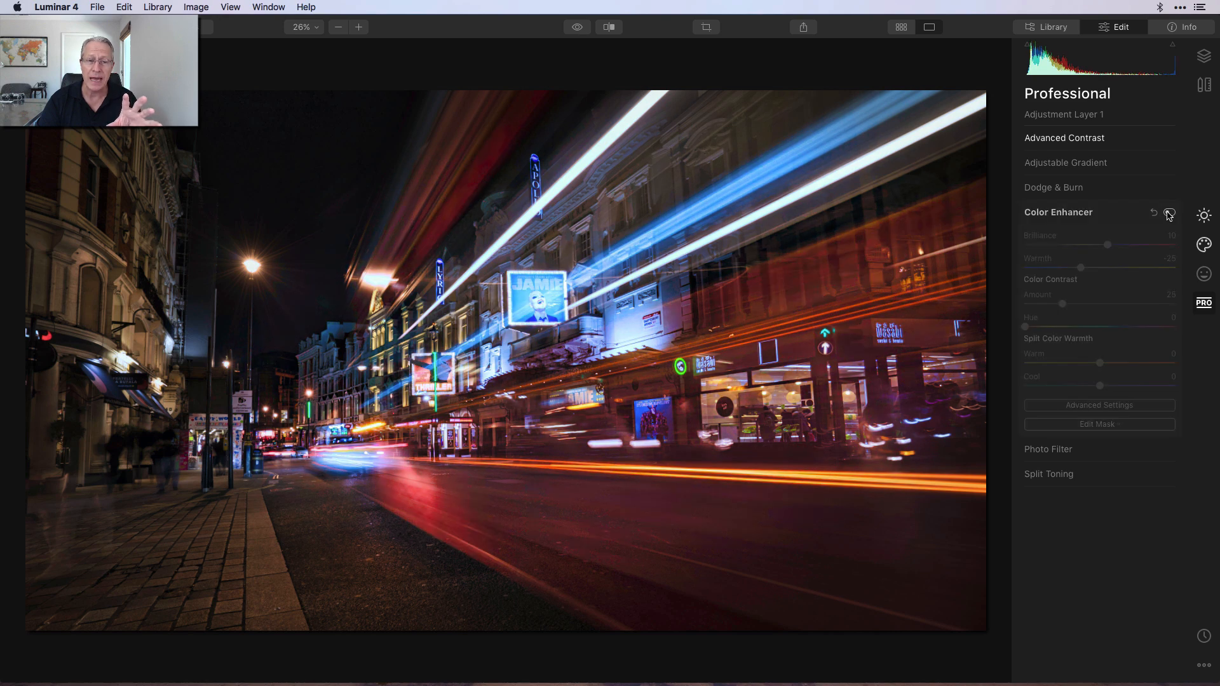
pyautogui.click(1169, 214)
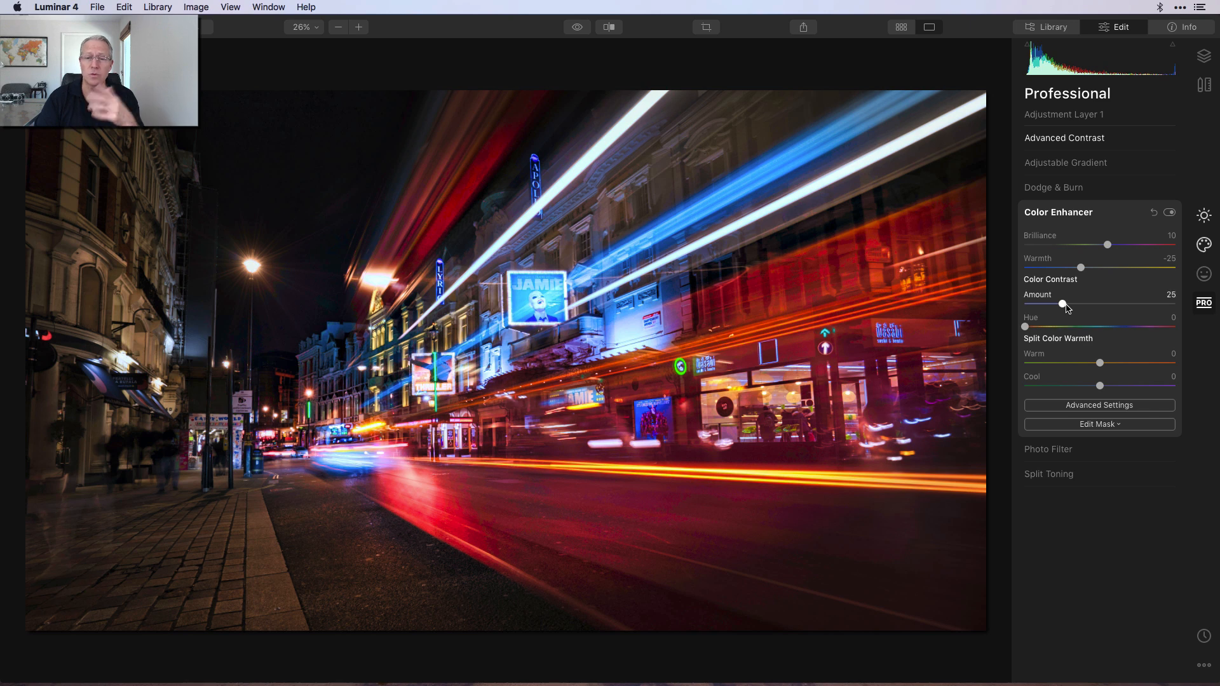
pyautogui.click(1168, 213)
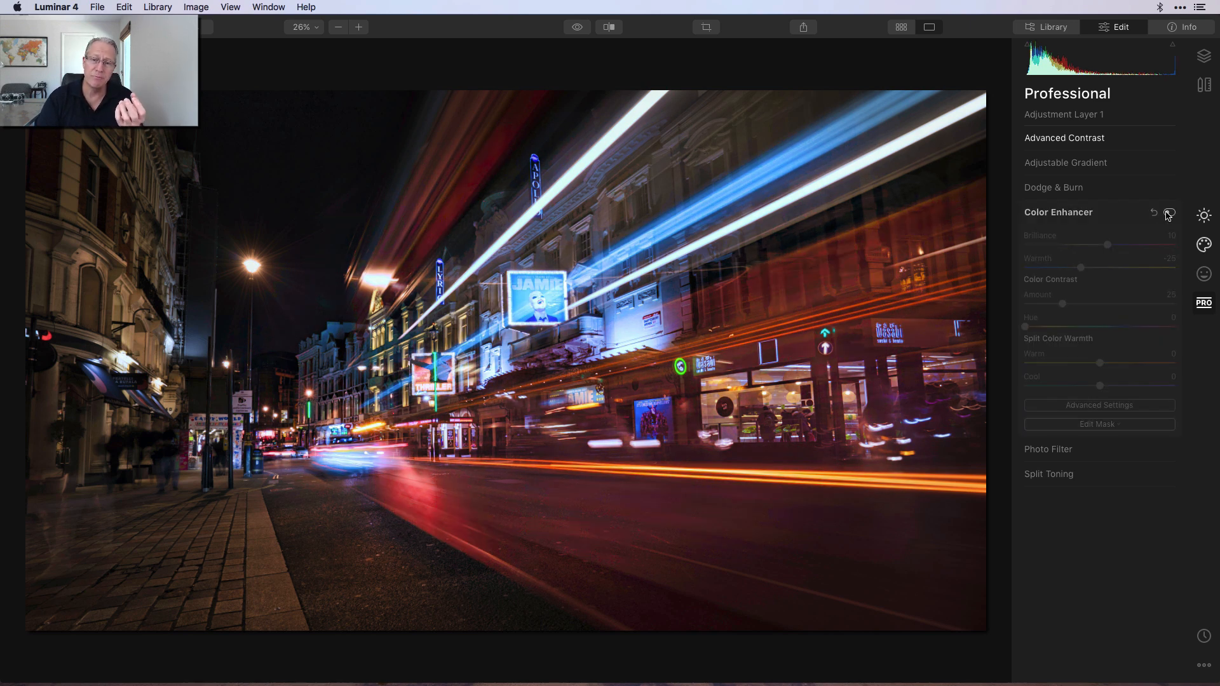
pyautogui.click(1168, 213)
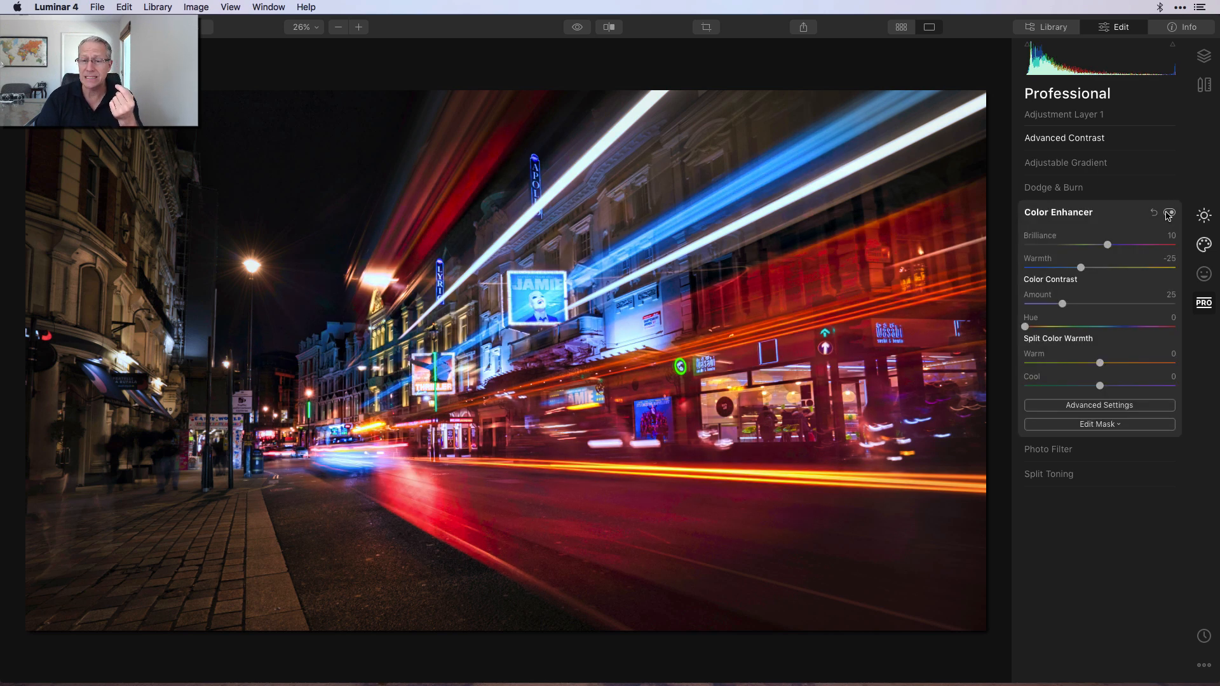
pyautogui.click(1168, 213)
pyautogui.click(1168, 213)
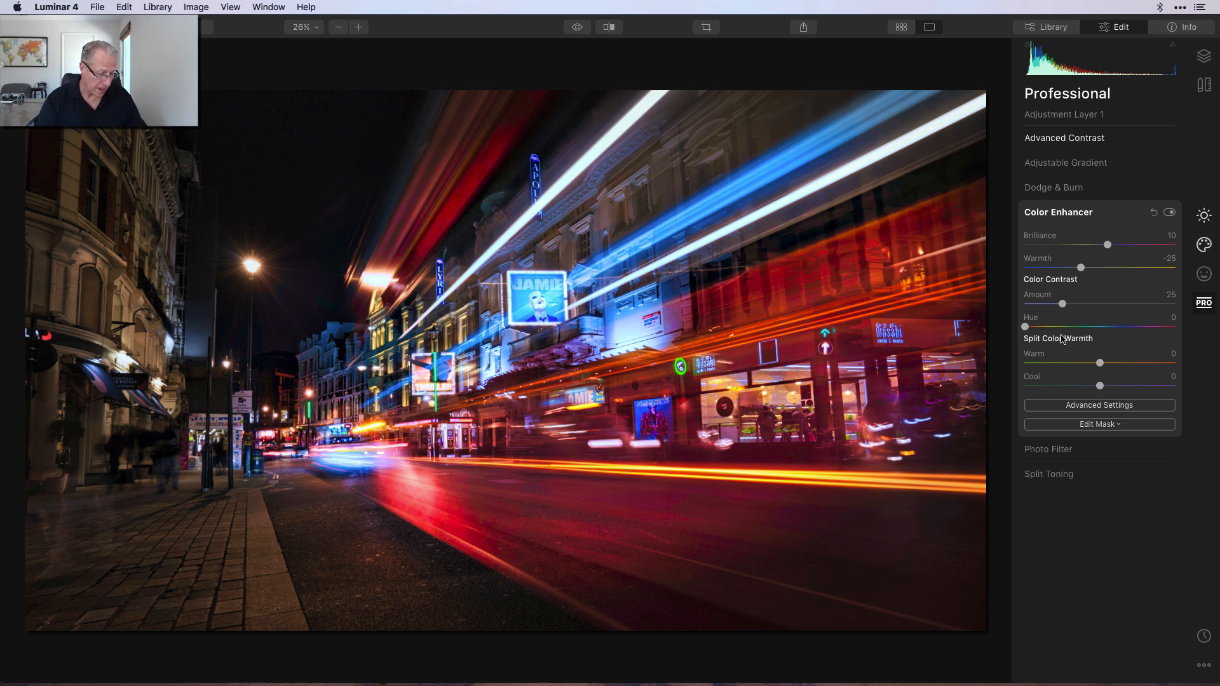
# Step: Compare the photo with the radially masked adjustment layer hidden and shown
pyautogui.click(1204, 56)
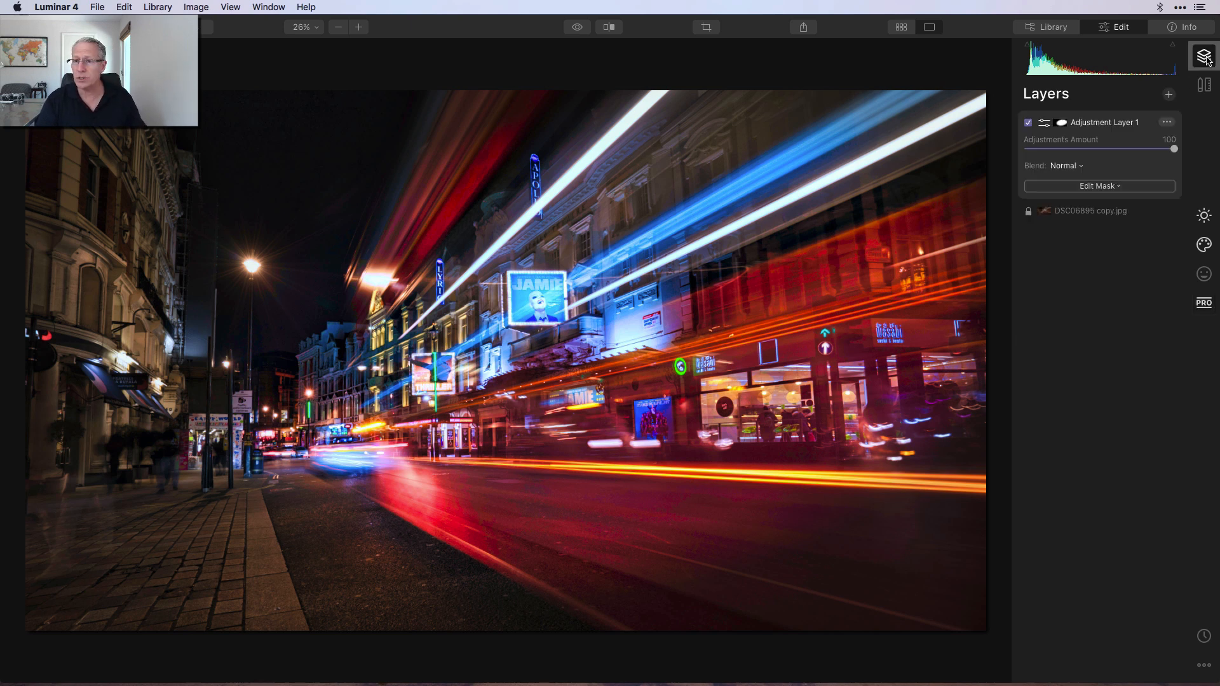
pyautogui.click(1029, 123)
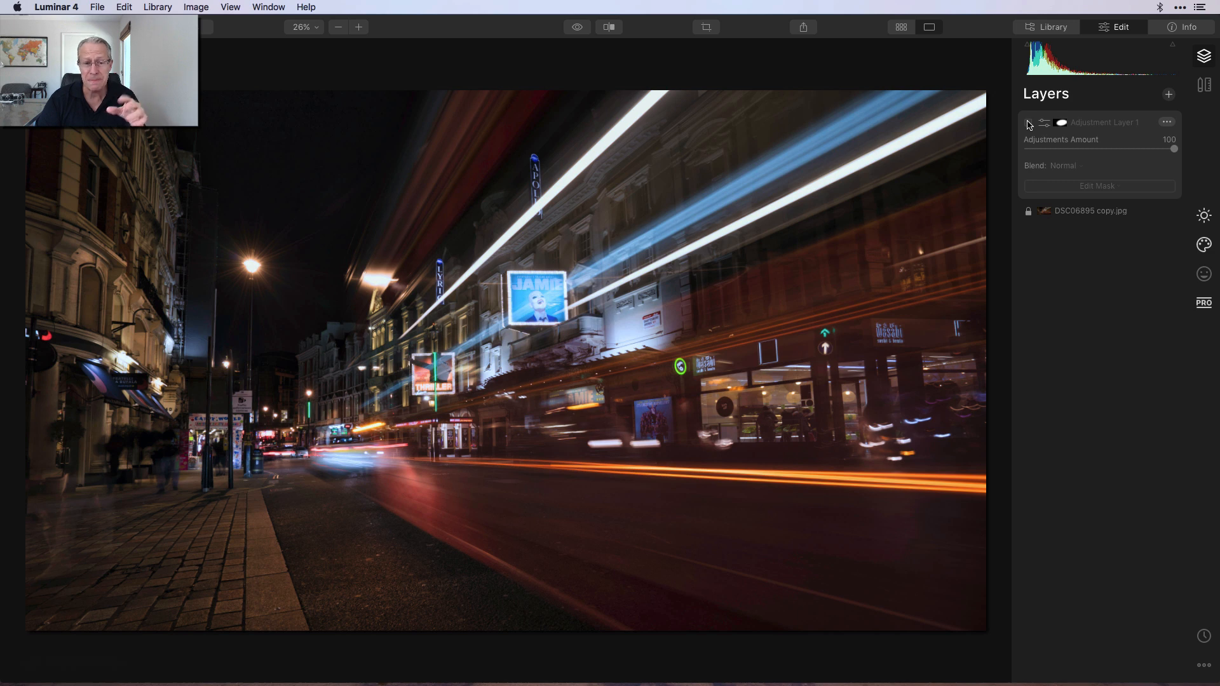
pyautogui.click(1029, 123)
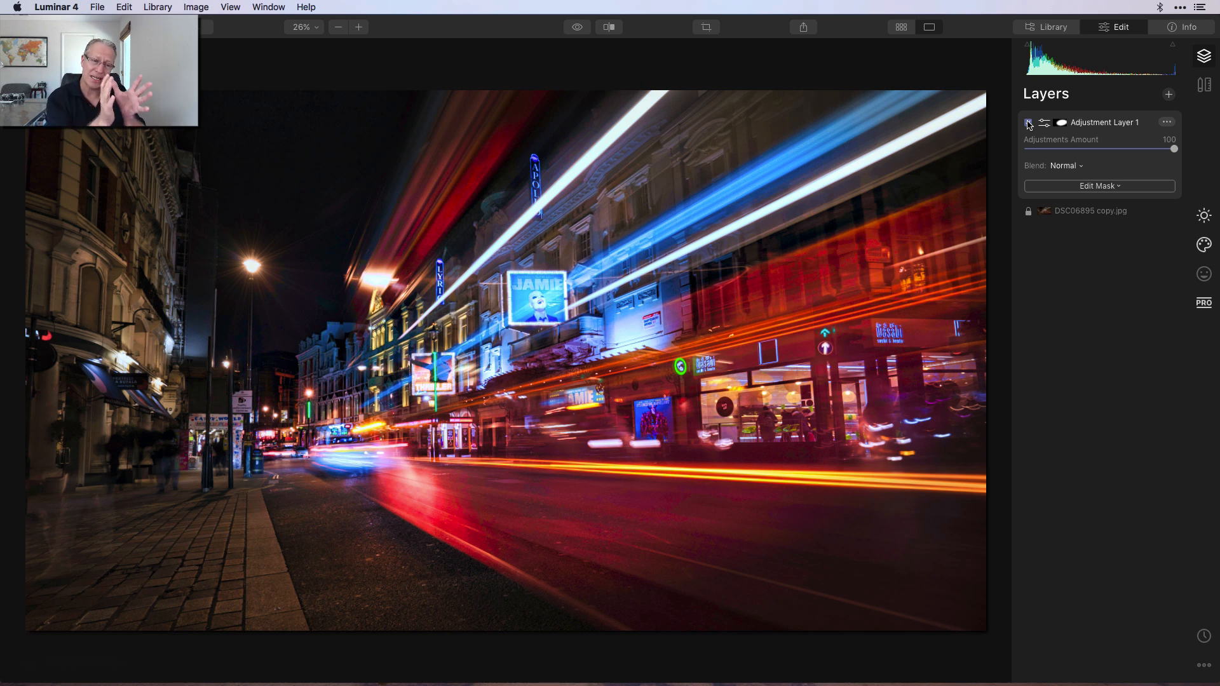
# Step: Add a second adjustment layer and draw a diagonal gradient mask covering the buildings and pavement on the photo's left side
pyautogui.click(1168, 94)
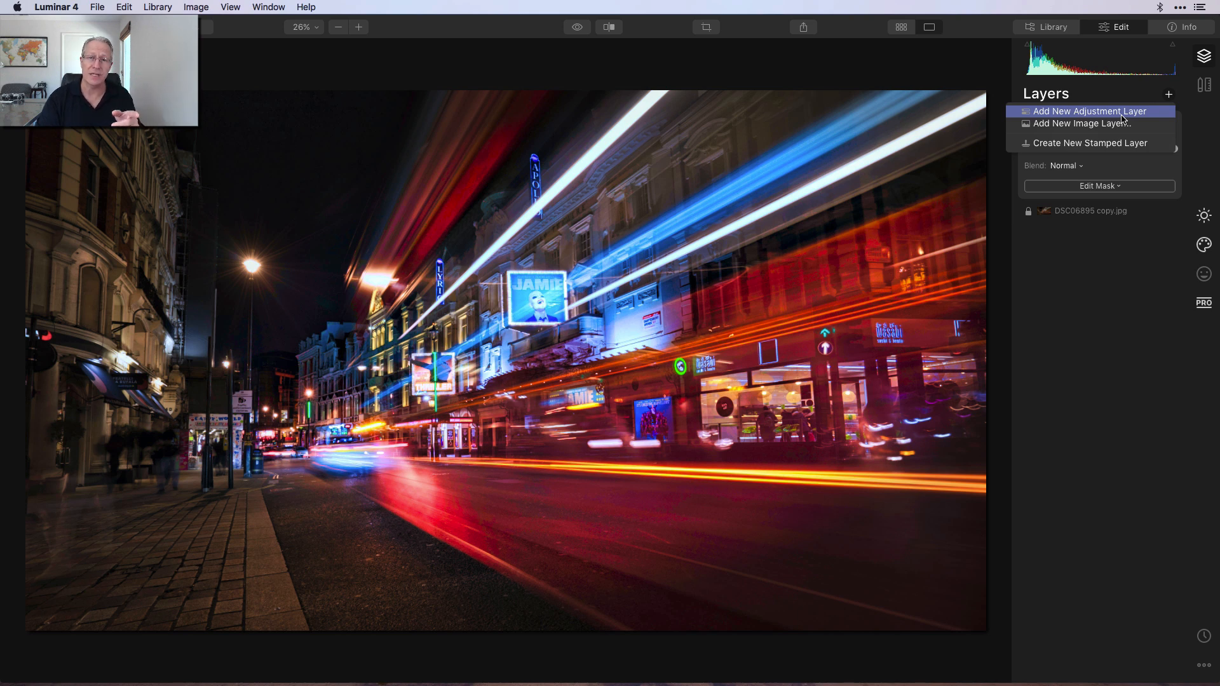
pyautogui.click(1122, 114)
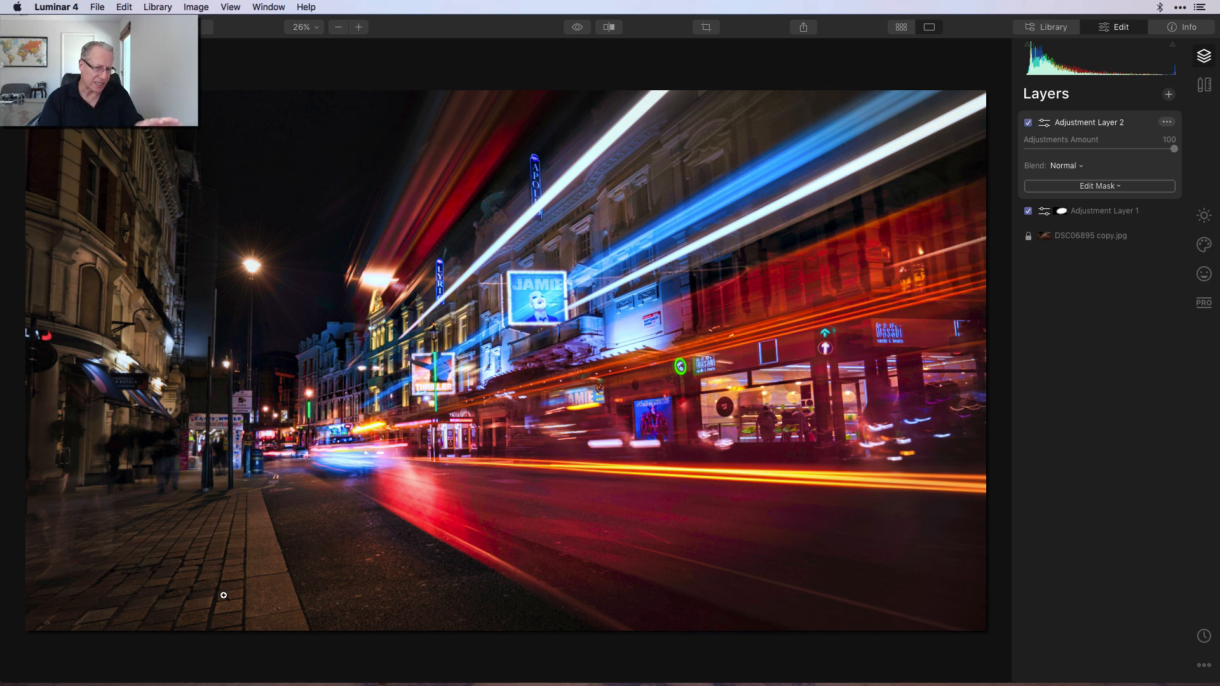
pyautogui.click(1143, 188)
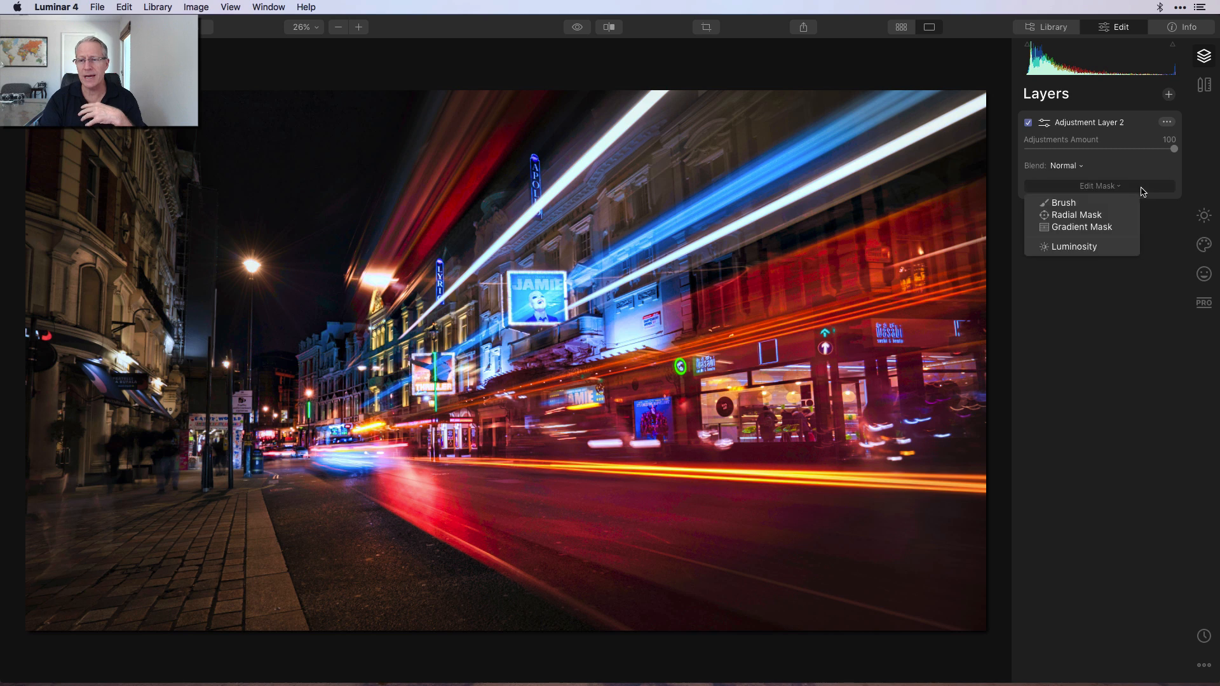
pyautogui.click(1093, 227)
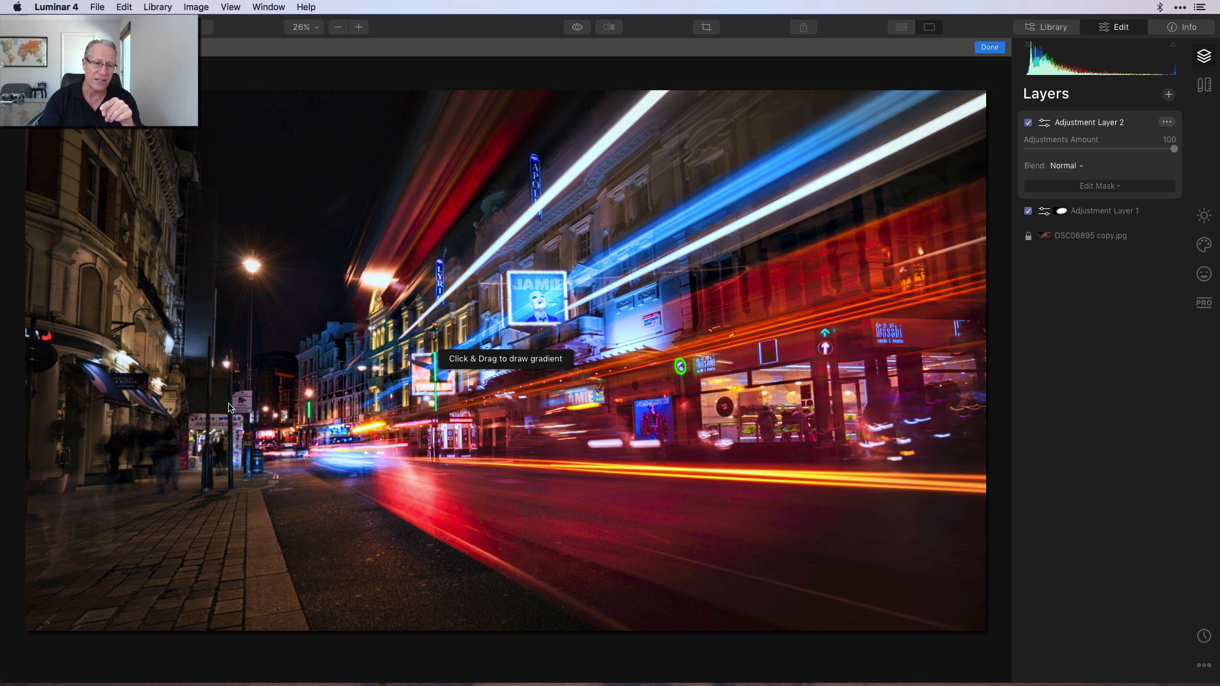
pyautogui.moveTo(229, 406); pyautogui.dragTo(332, 337)
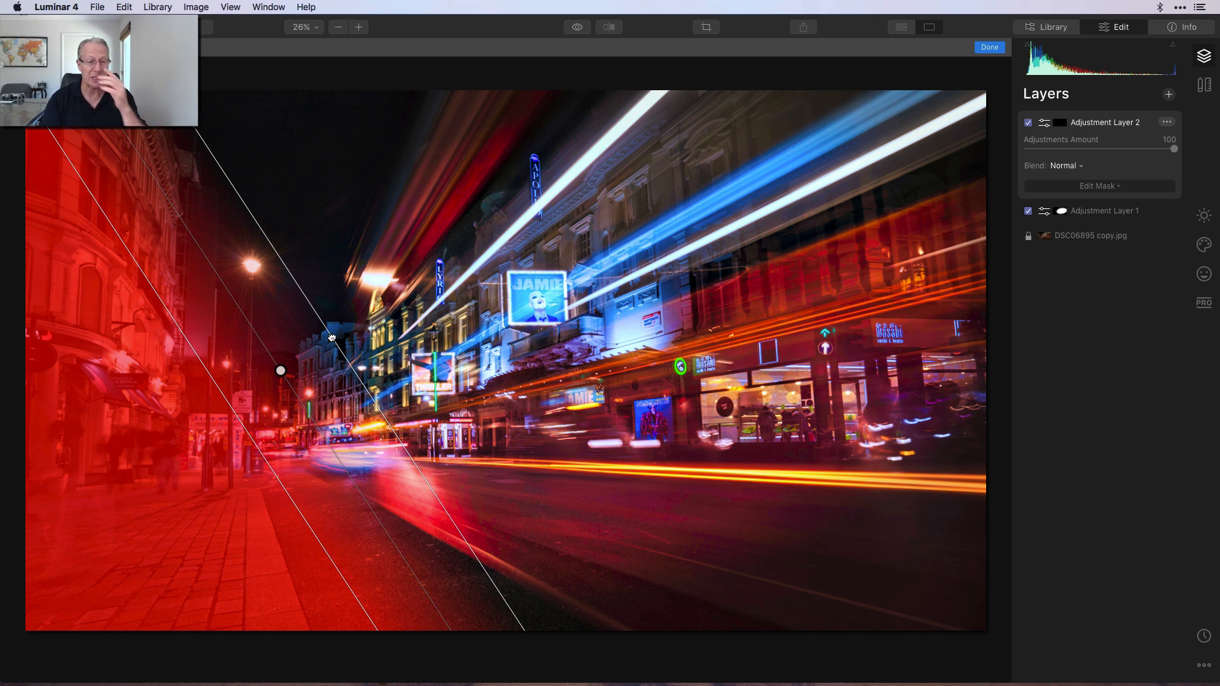
pyautogui.moveTo(332, 337); pyautogui.dragTo(332, 338)
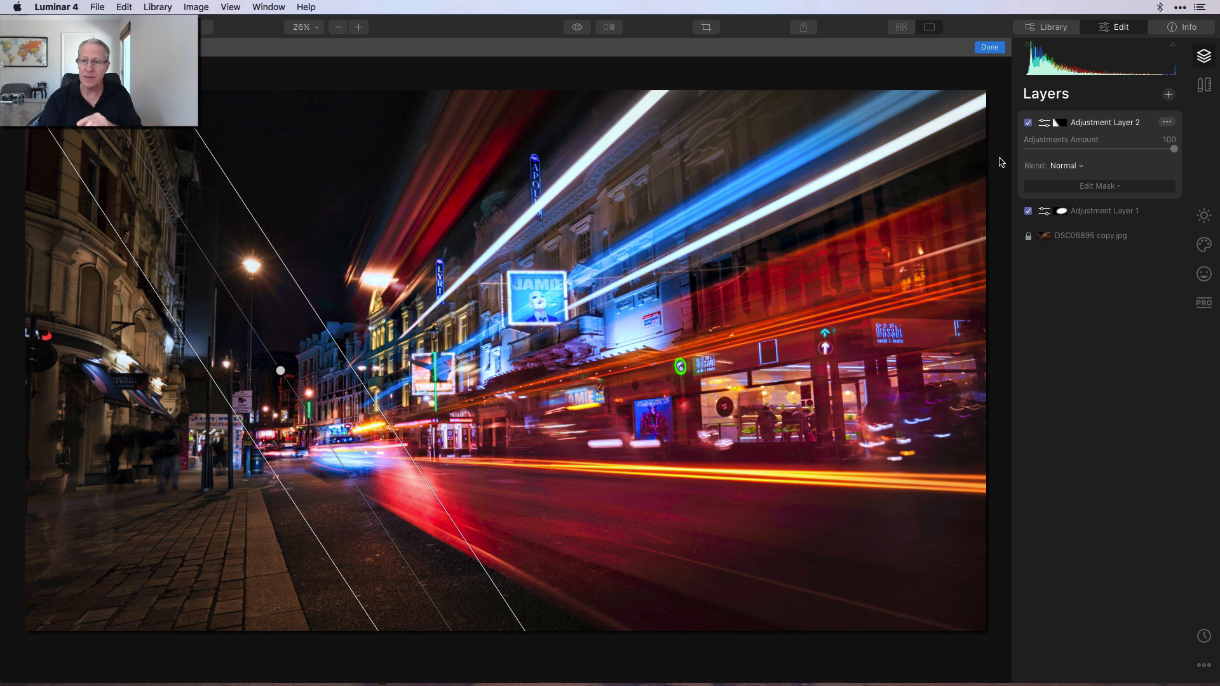
# Step: Fine-tune the gradient mask's position and widen its transition across the street slightly, and finish editing the mask
pyautogui.click(1061, 212)
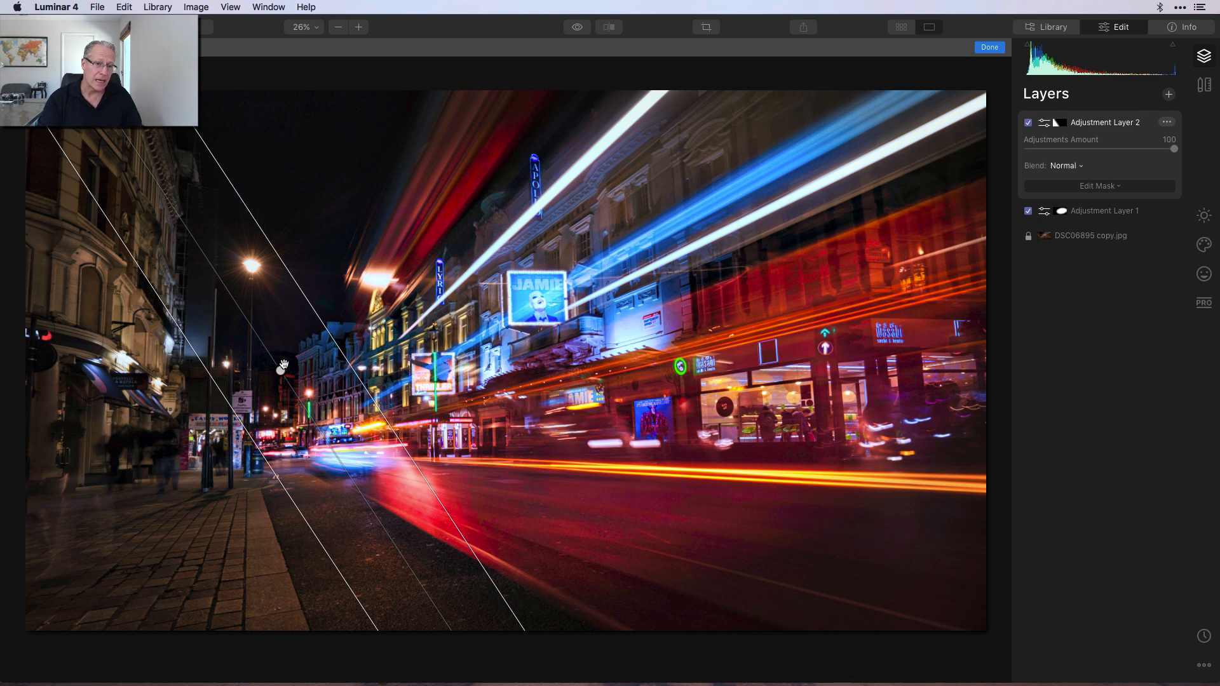
pyautogui.moveTo(280, 371)
pyautogui.mouseDown()
pyautogui.moveTo(267, 385)
pyautogui.moveTo(367, 369)
pyautogui.moveTo(281, 380)
pyautogui.mouseUp()
pyautogui.moveTo(337, 460); pyautogui.dragTo(338, 463)
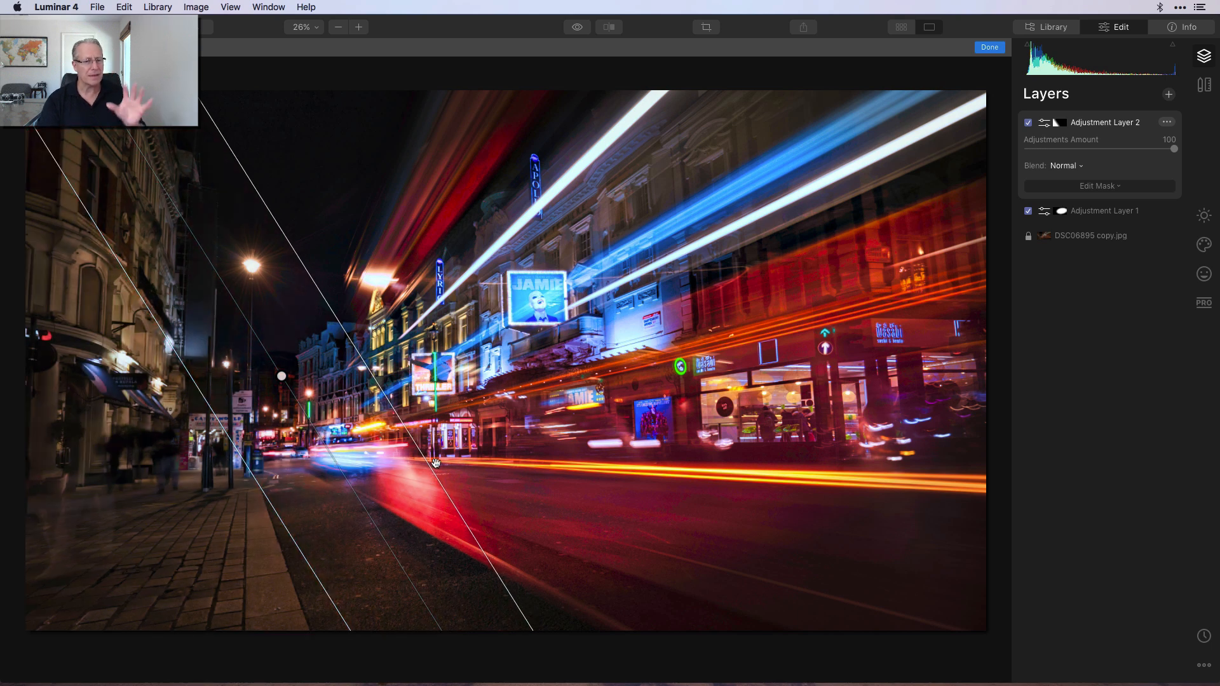
pyautogui.click(992, 49)
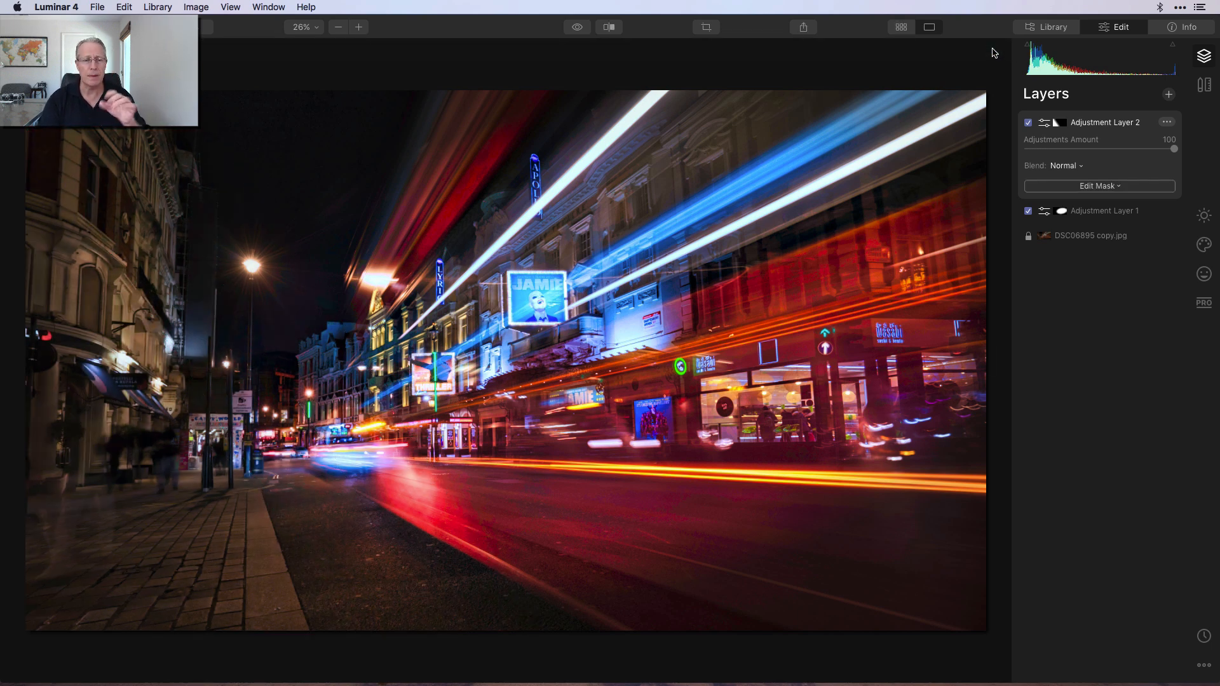
# Step: In the new layer's Light filter, set Temperature to -41, Exposure to 0.49, Smart Contrast to 27 and Shadows to 17
pyautogui.click(1196, 220)
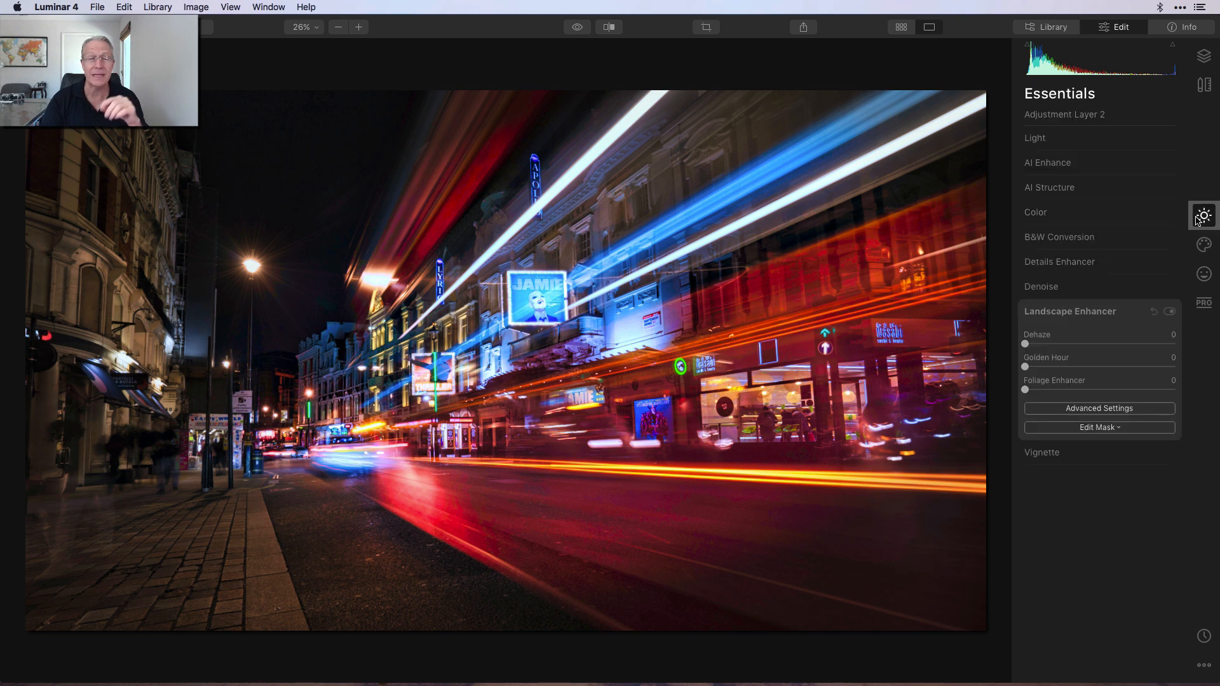
pyautogui.click(1124, 313)
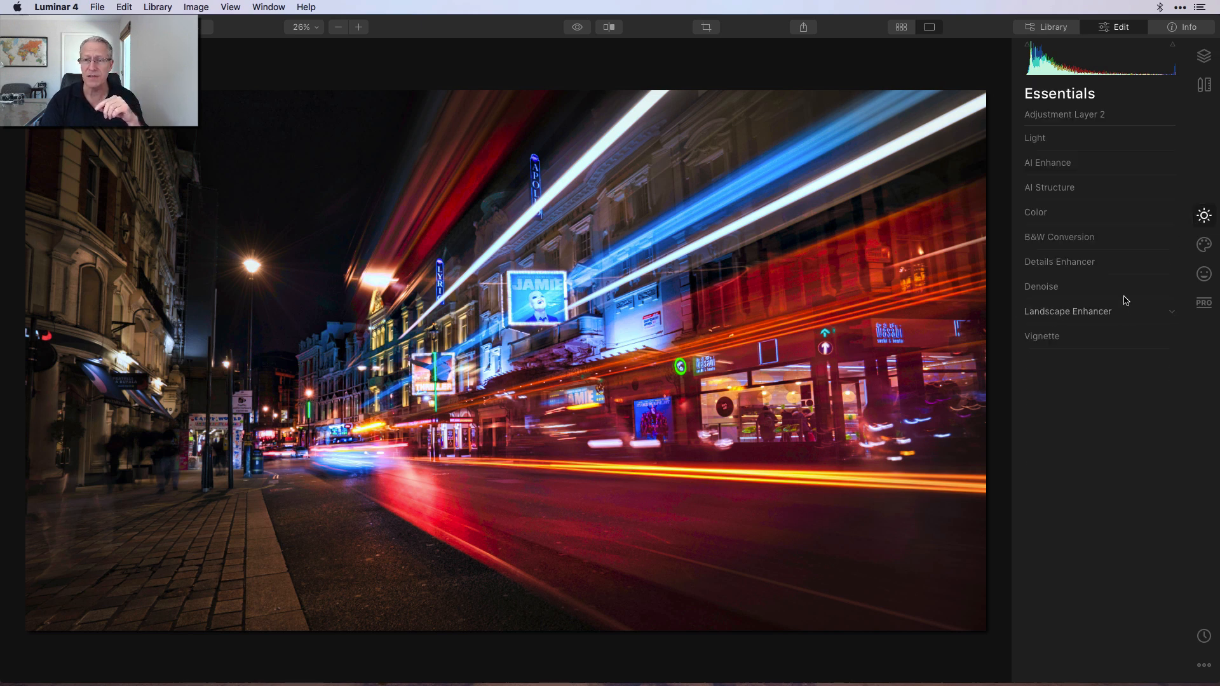
pyautogui.click(1049, 140)
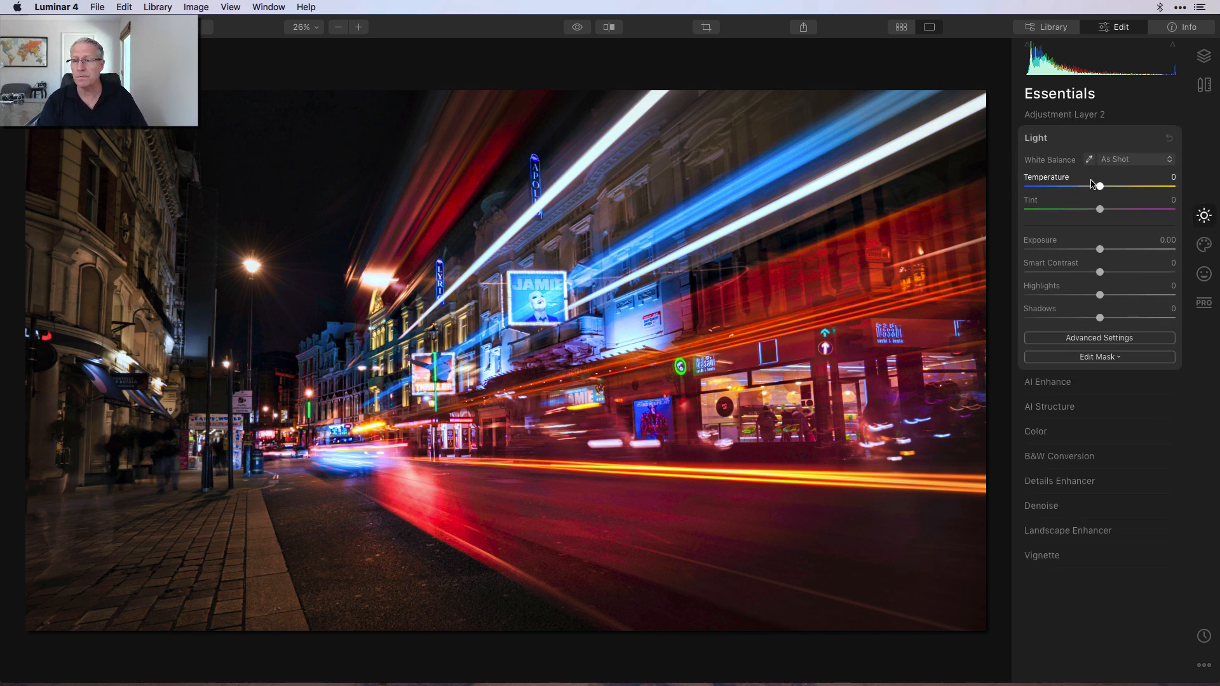
pyautogui.moveTo(1099, 186); pyautogui.dragTo(1069, 187)
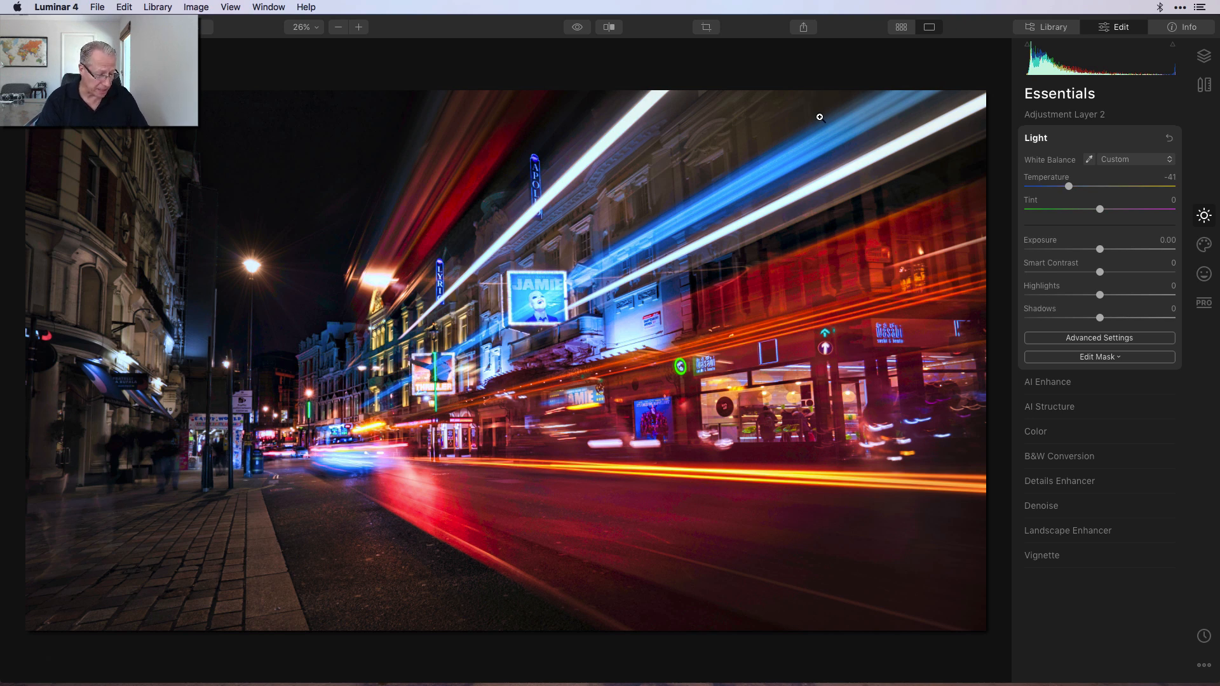
pyautogui.moveTo(1100, 249); pyautogui.dragTo(1108, 251)
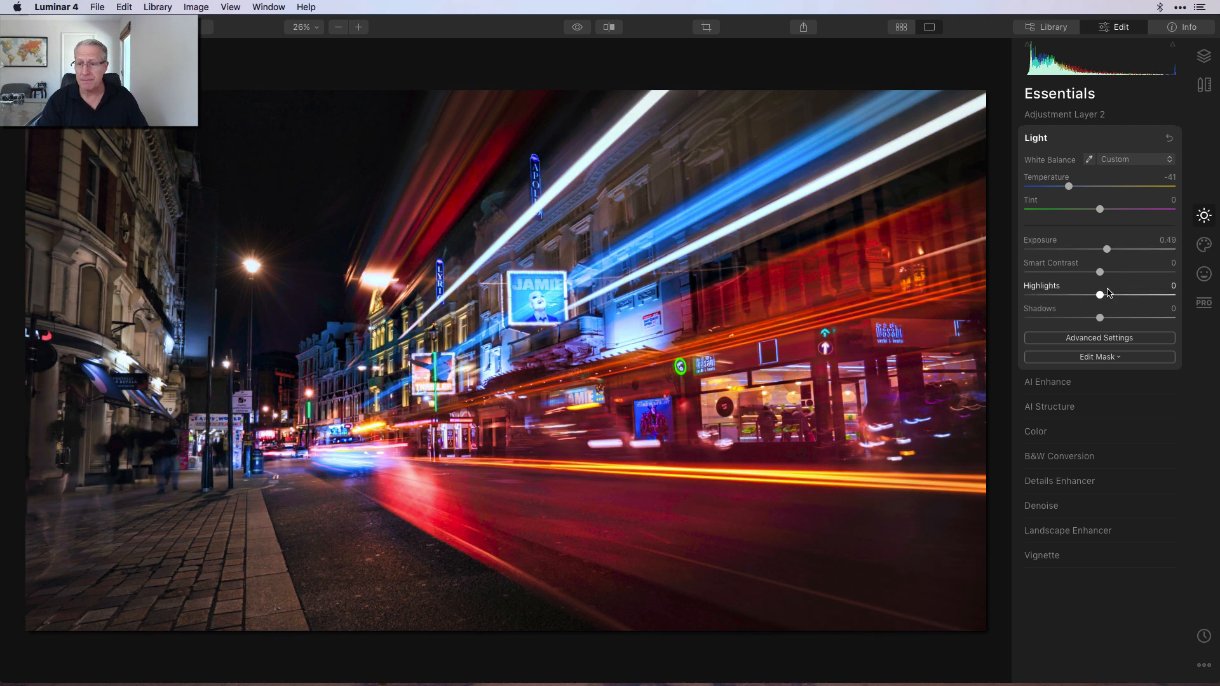
pyautogui.moveTo(1101, 273); pyautogui.dragTo(1121, 273)
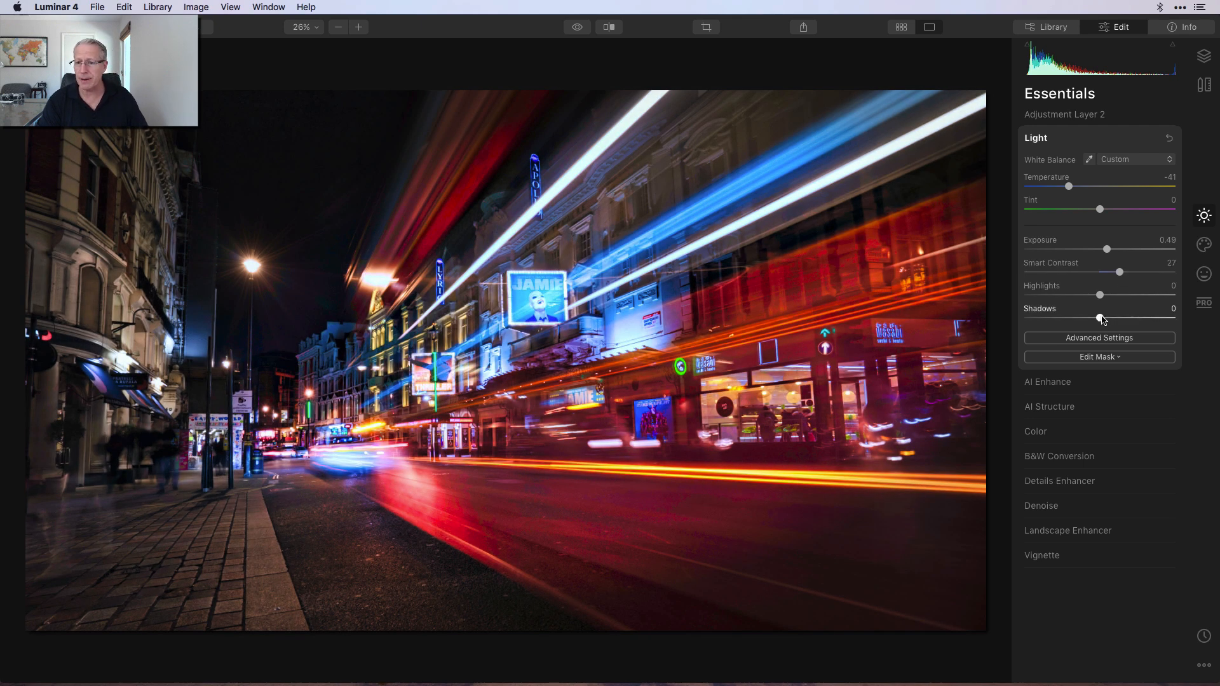
pyautogui.moveTo(1101, 318); pyautogui.dragTo(1116, 320)
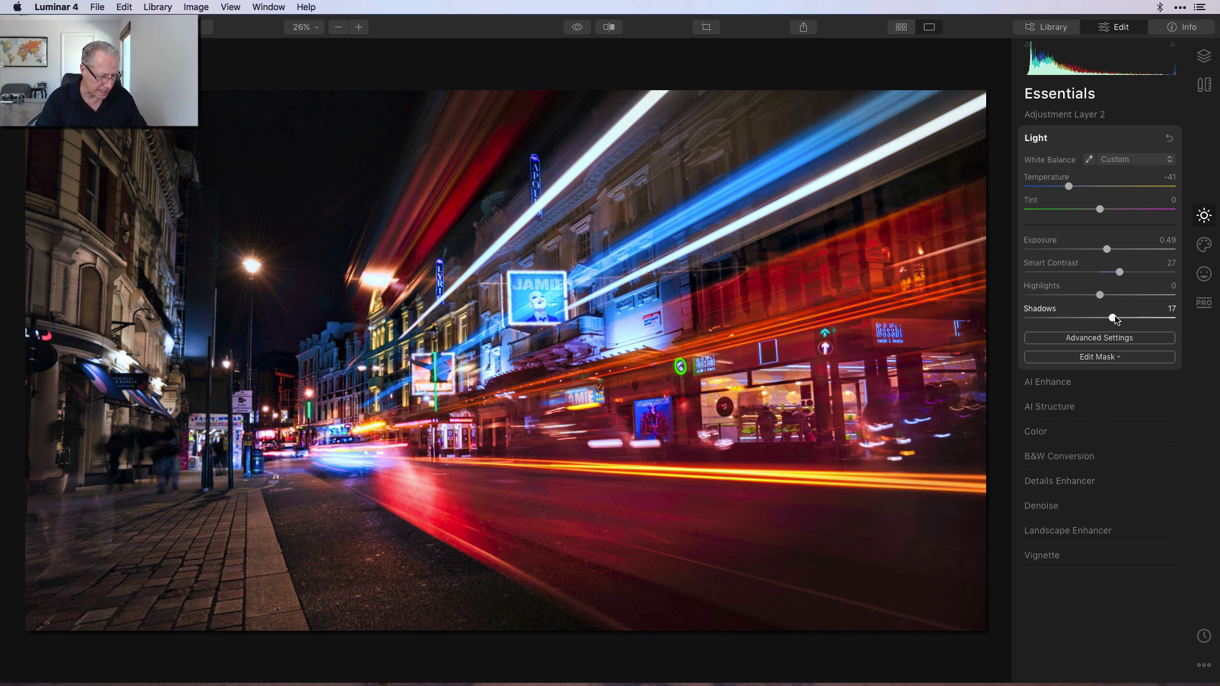
# Step: Set AI Accent to 15 and the AI Structure Amount to 20 on the gradient-masked layer
pyautogui.click(1067, 387)
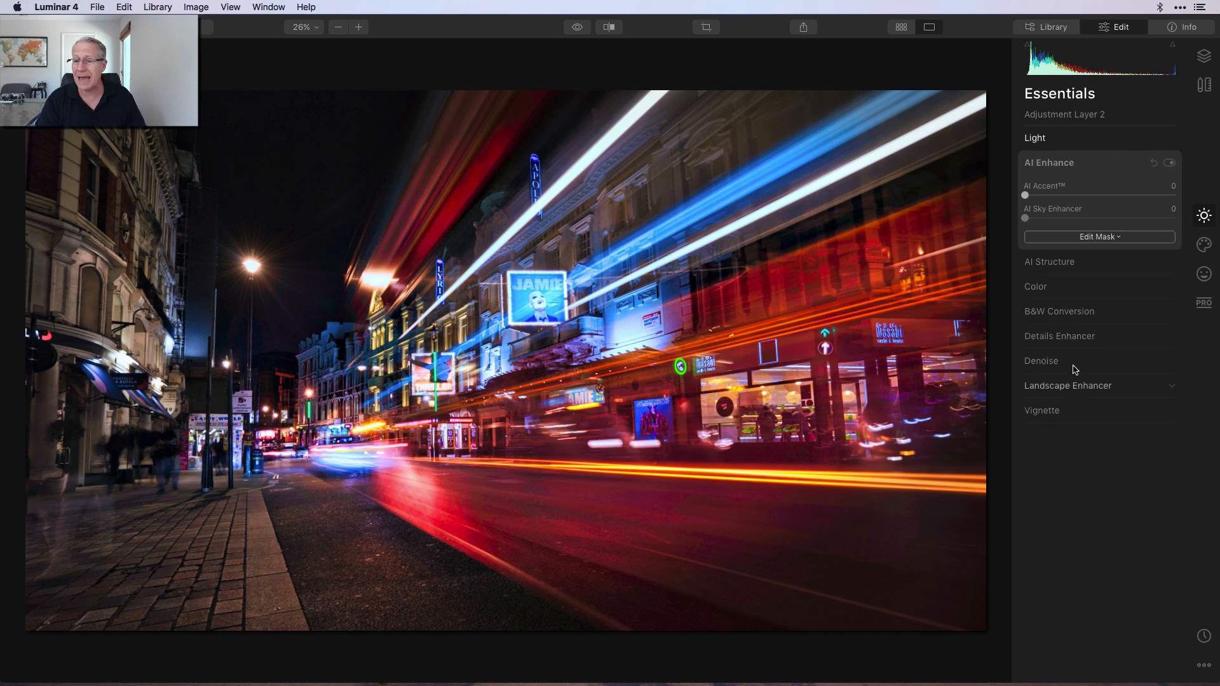
pyautogui.moveTo(1027, 195); pyautogui.dragTo(1051, 196)
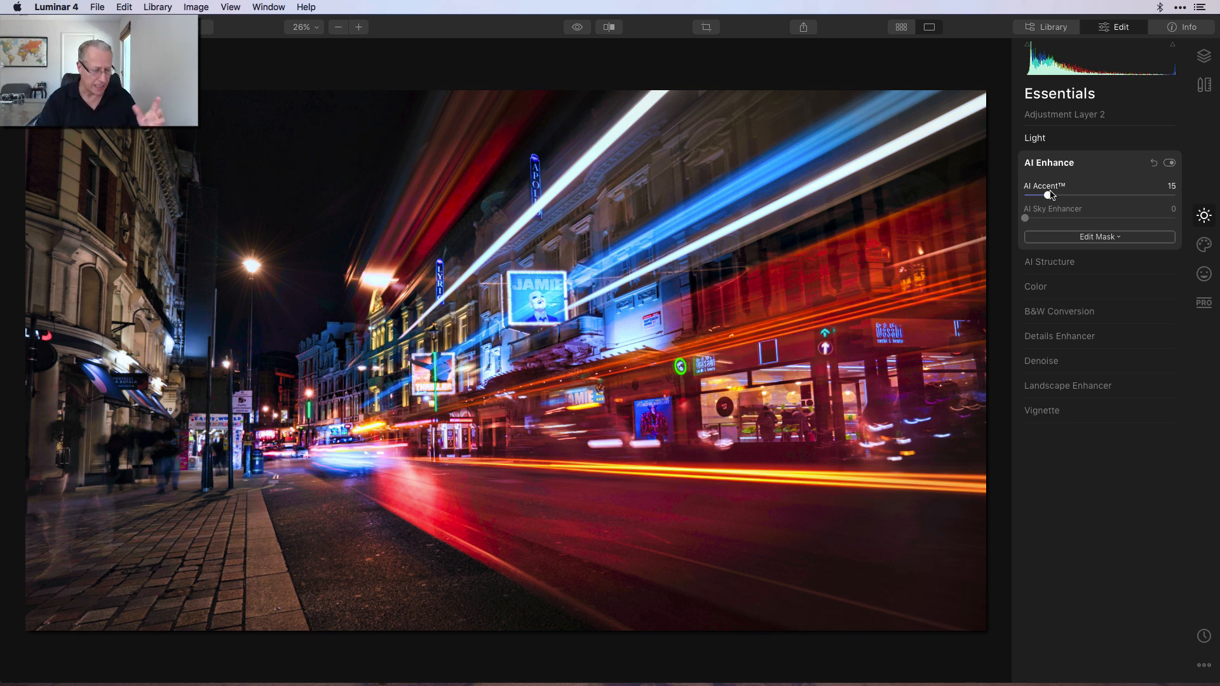
pyautogui.click(1056, 260)
pyautogui.moveTo(1101, 221); pyautogui.dragTo(1117, 223)
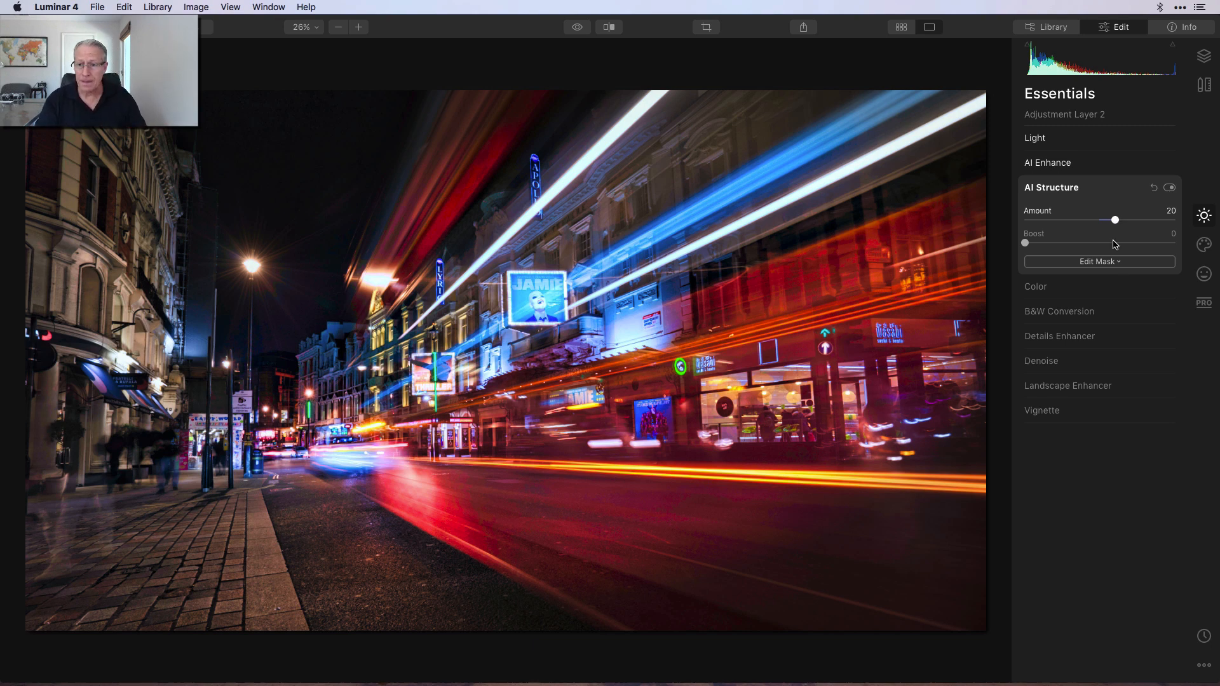
# Step: Set the Details Enhancer's Small Details and Medium Details to 20 each, and the Landscape Enhancer's Golden Hour to 10
pyautogui.click(1076, 336)
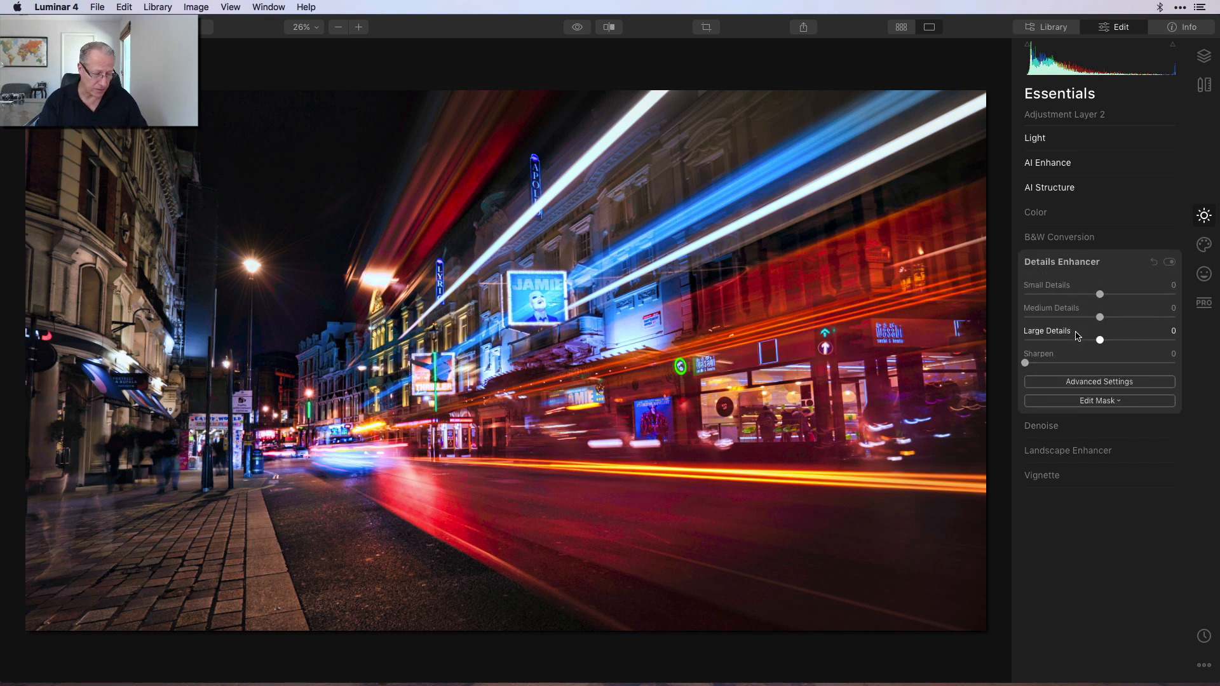
pyautogui.click(1170, 285)
pyautogui.write('23')
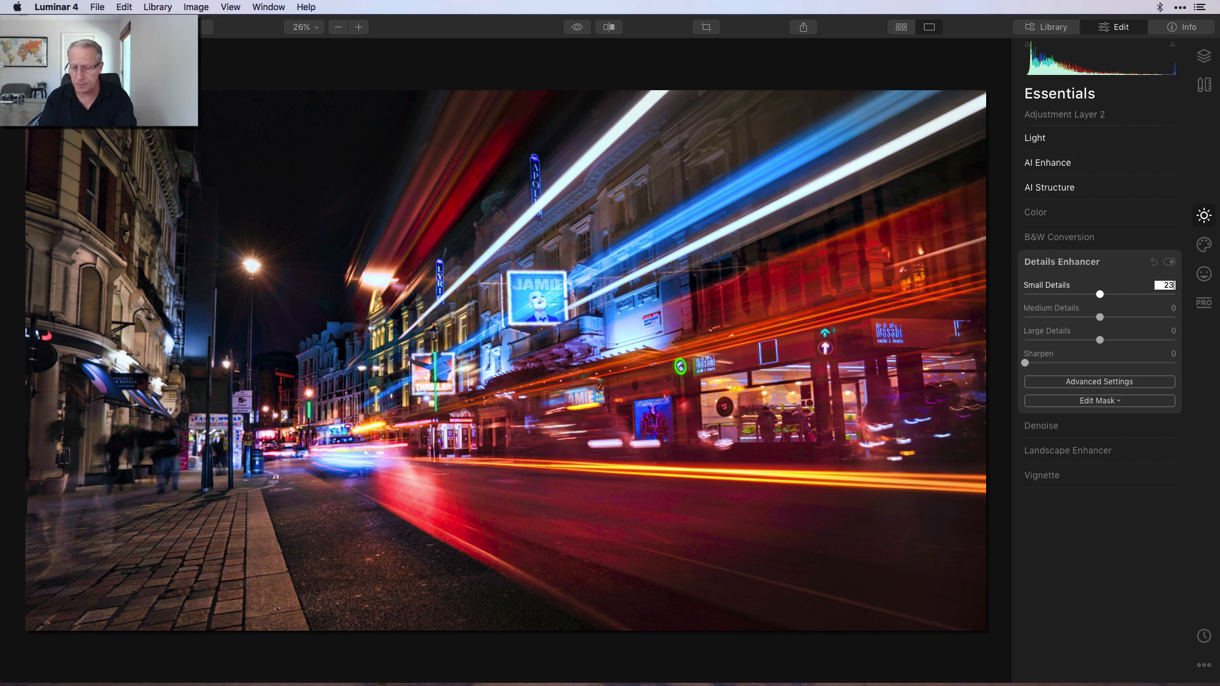
pyautogui.write('0')
pyautogui.press('Return')
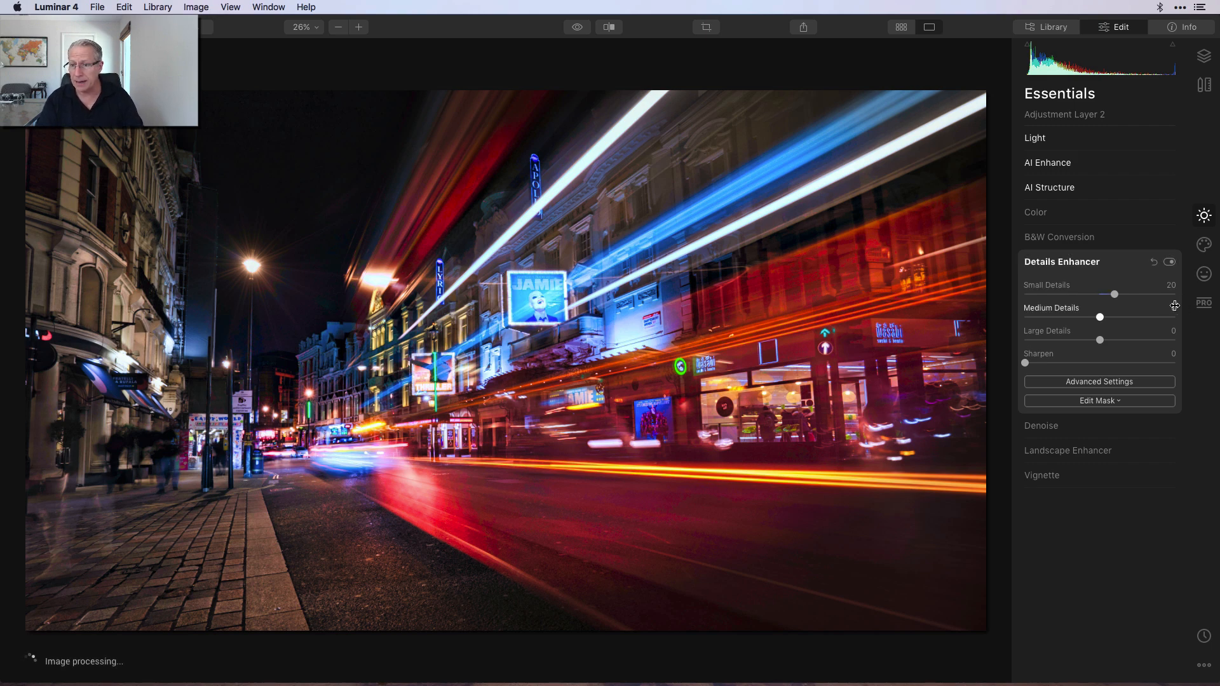
pyautogui.click(1170, 309)
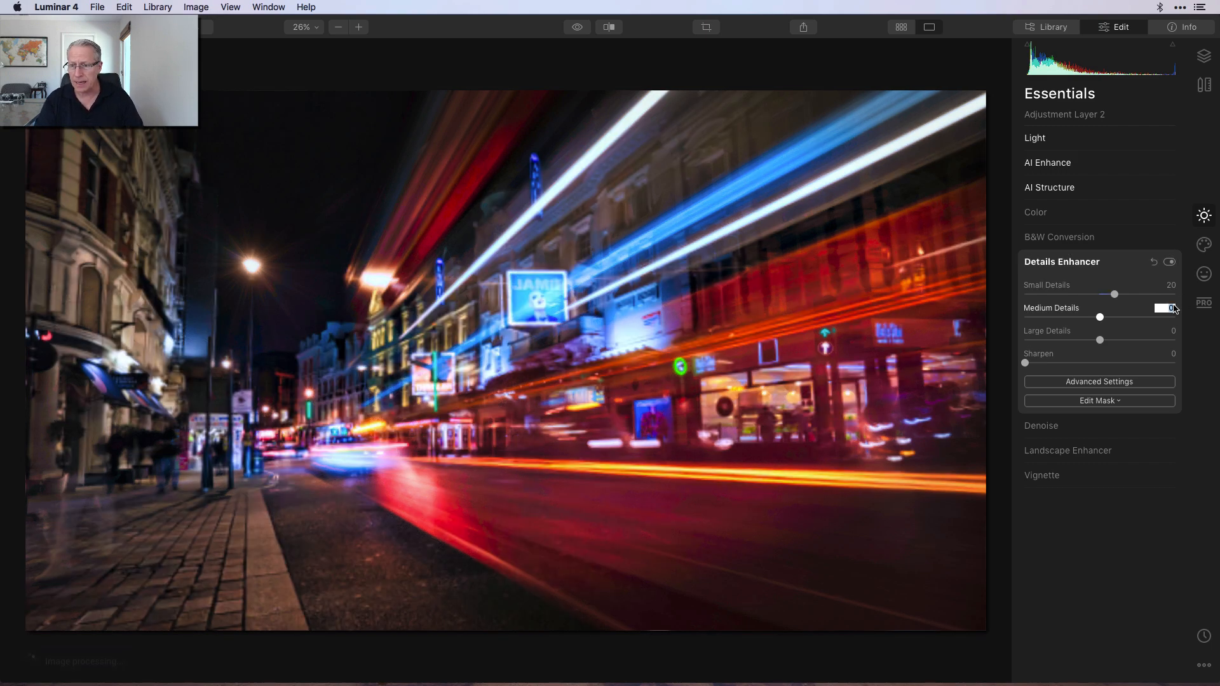
pyautogui.write('20')
pyautogui.press('Return')
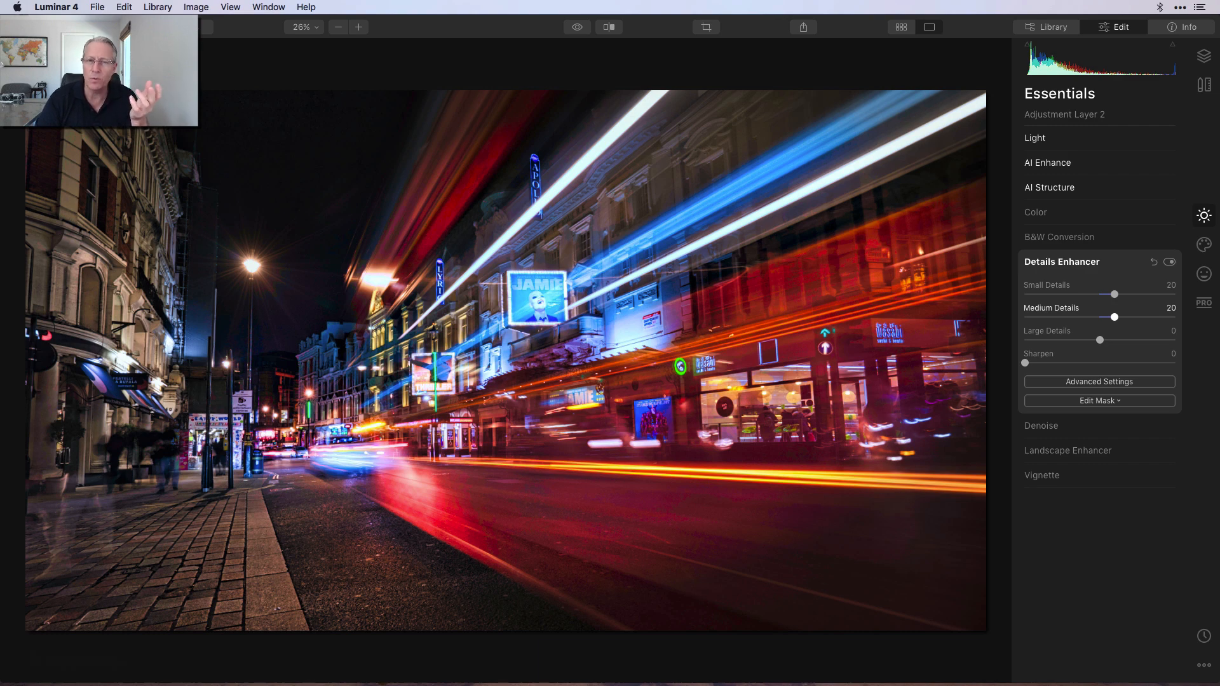
pyautogui.click(1071, 450)
pyautogui.moveTo(1026, 367); pyautogui.dragTo(1044, 370)
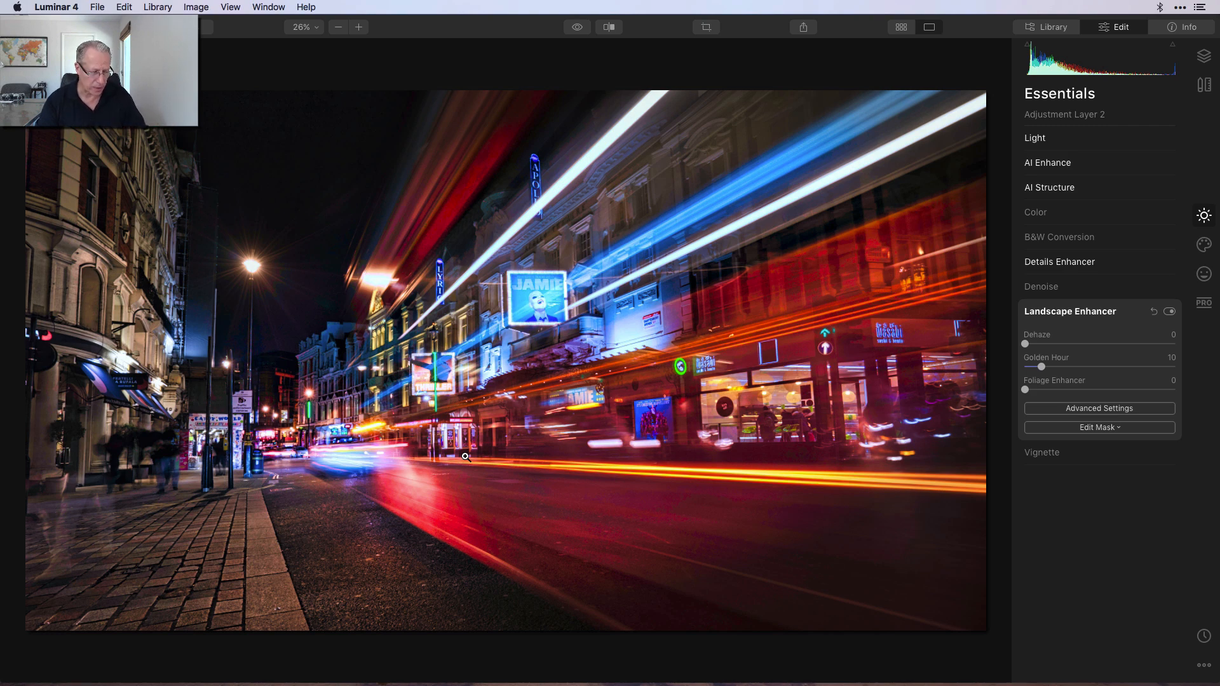
# Step: Apply a Vignette to the gradient-masked layer with Amount -70, Size 43 and Inner Light 30
pyautogui.click(1049, 453)
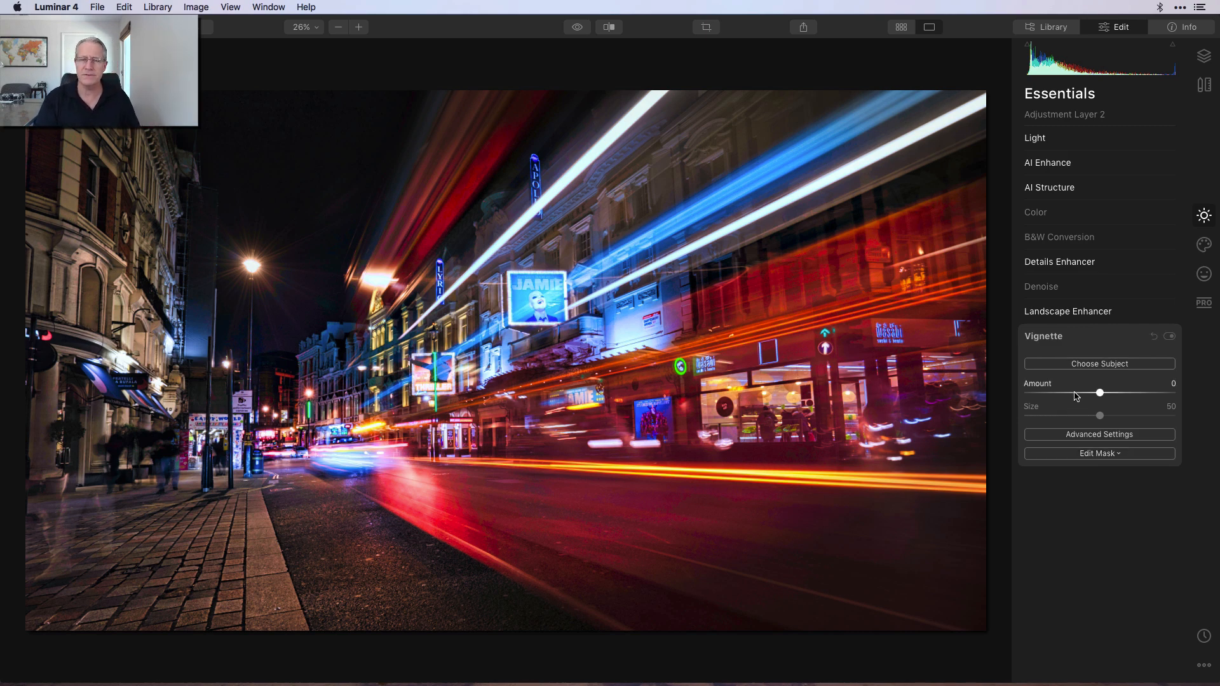
pyautogui.moveTo(1100, 392); pyautogui.dragTo(1047, 393)
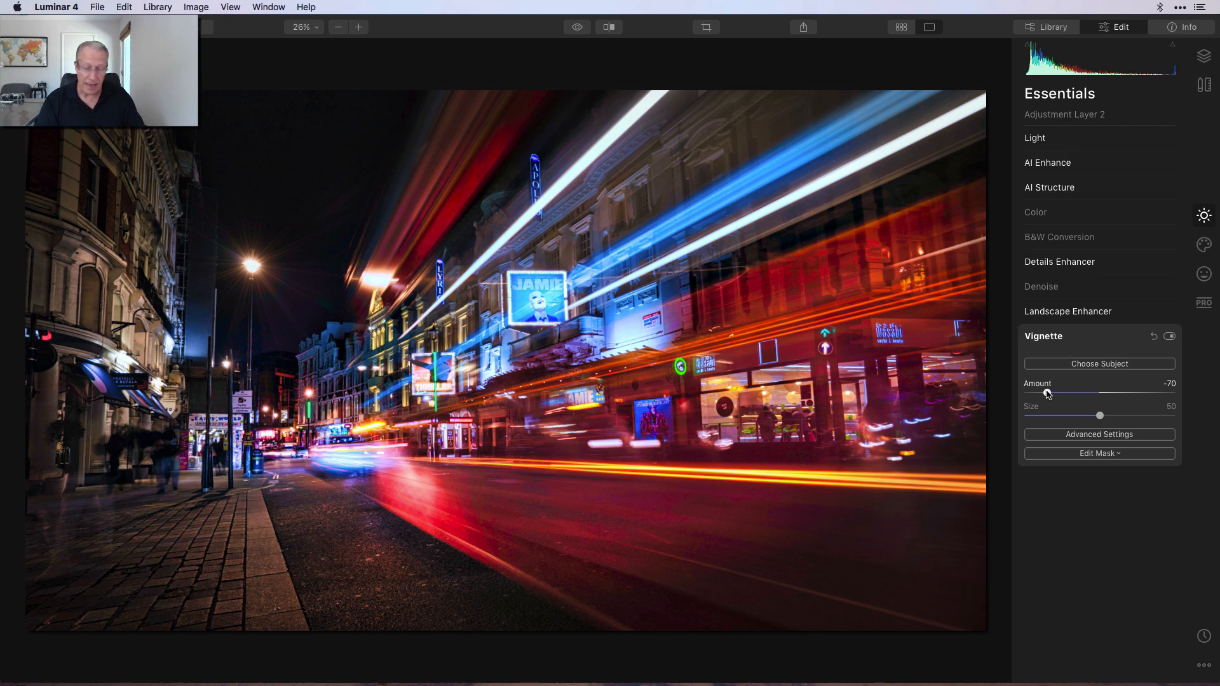
pyautogui.moveTo(1099, 415); pyautogui.dragTo(1090, 416)
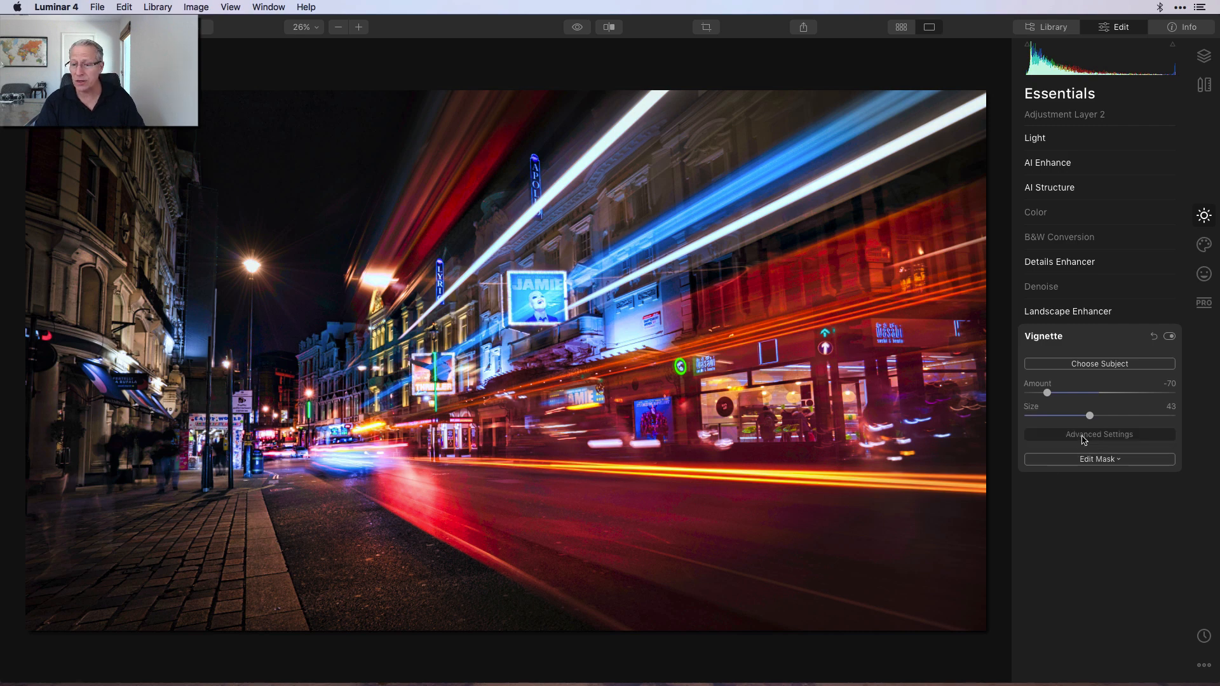
pyautogui.click(1084, 435)
pyautogui.moveTo(1024, 525); pyautogui.dragTo(1071, 522)
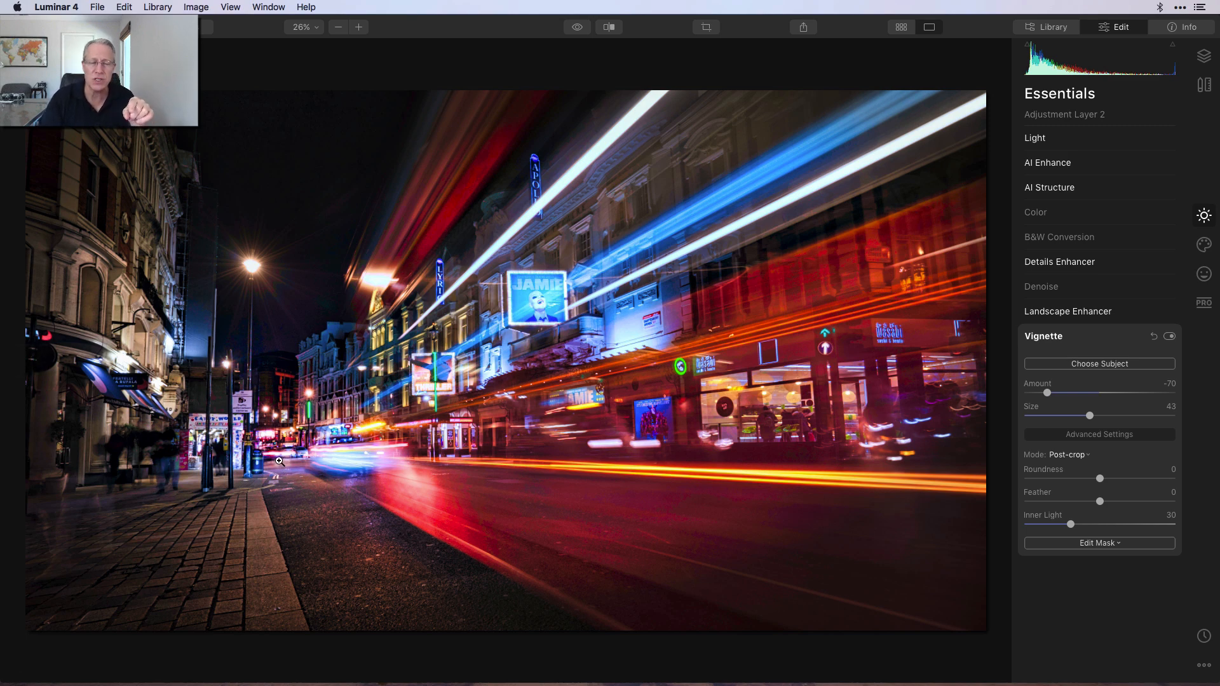
# Step: Compare the photo with and without the Vignette by switching the filter off and back on twice
pyautogui.click(1169, 337)
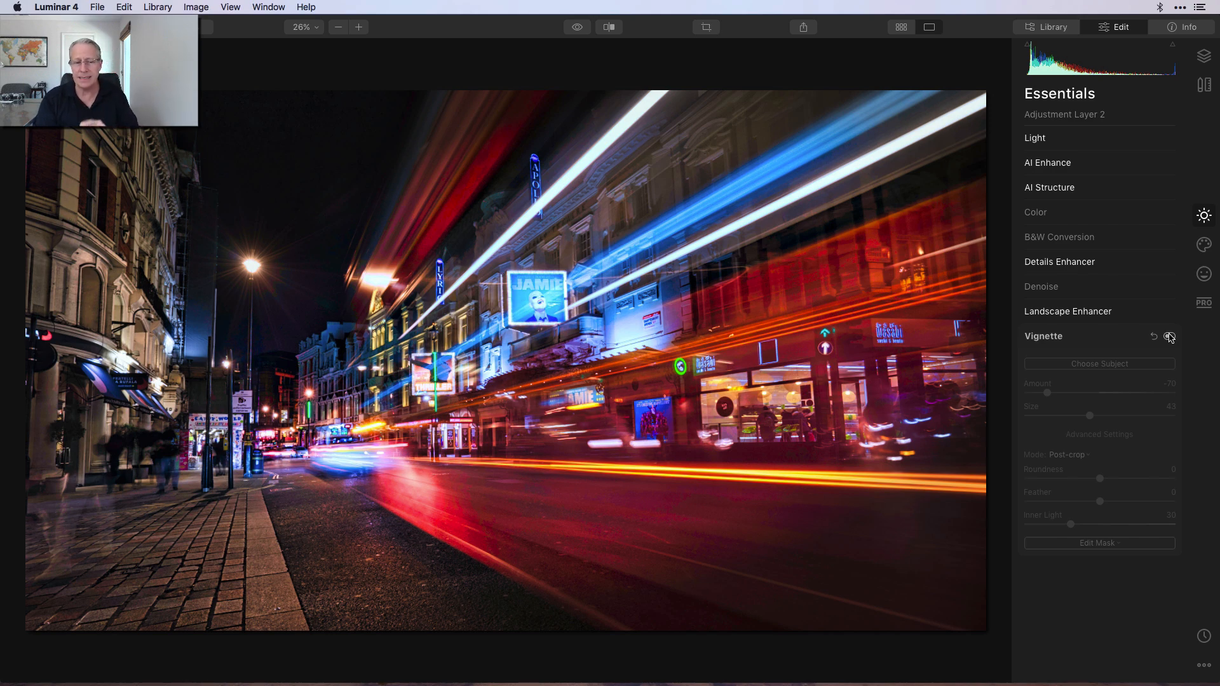
pyautogui.click(1170, 337)
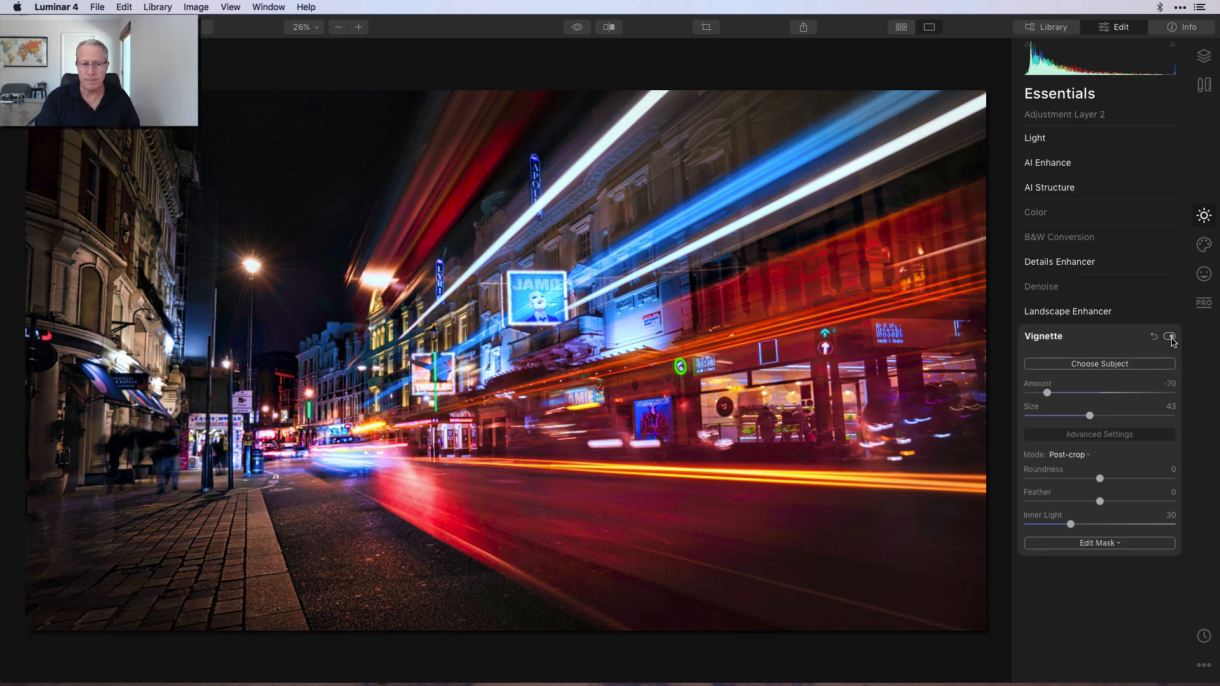
pyautogui.click(1171, 338)
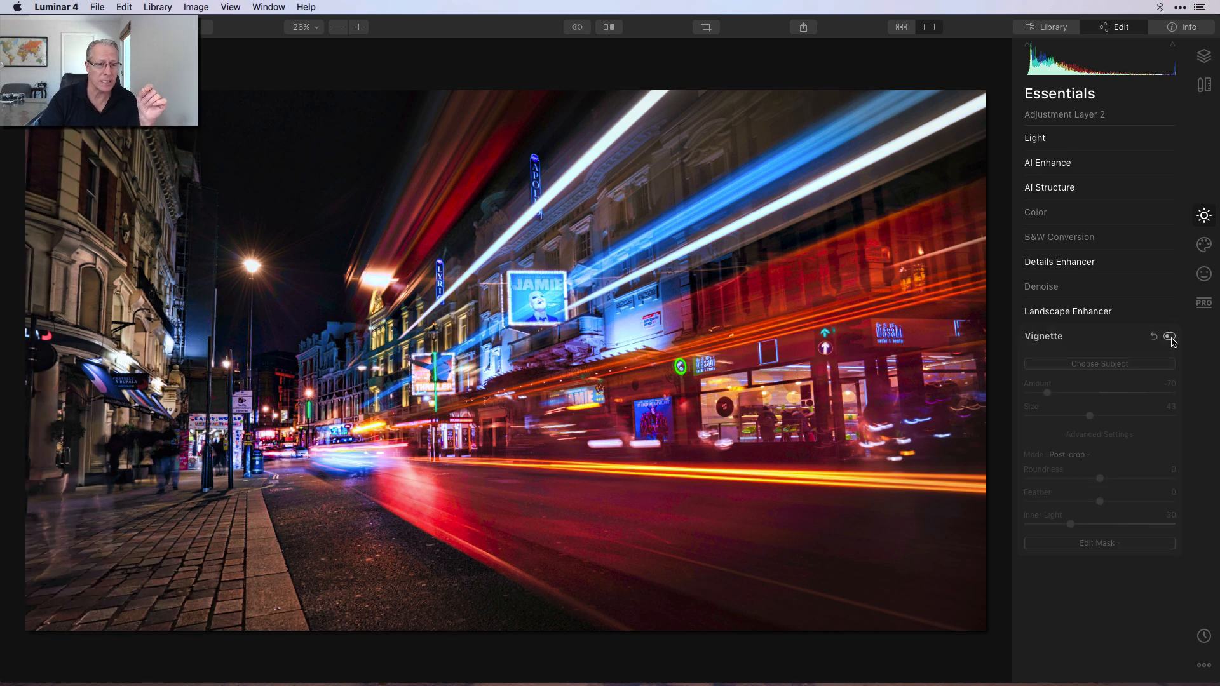
pyautogui.click(1170, 338)
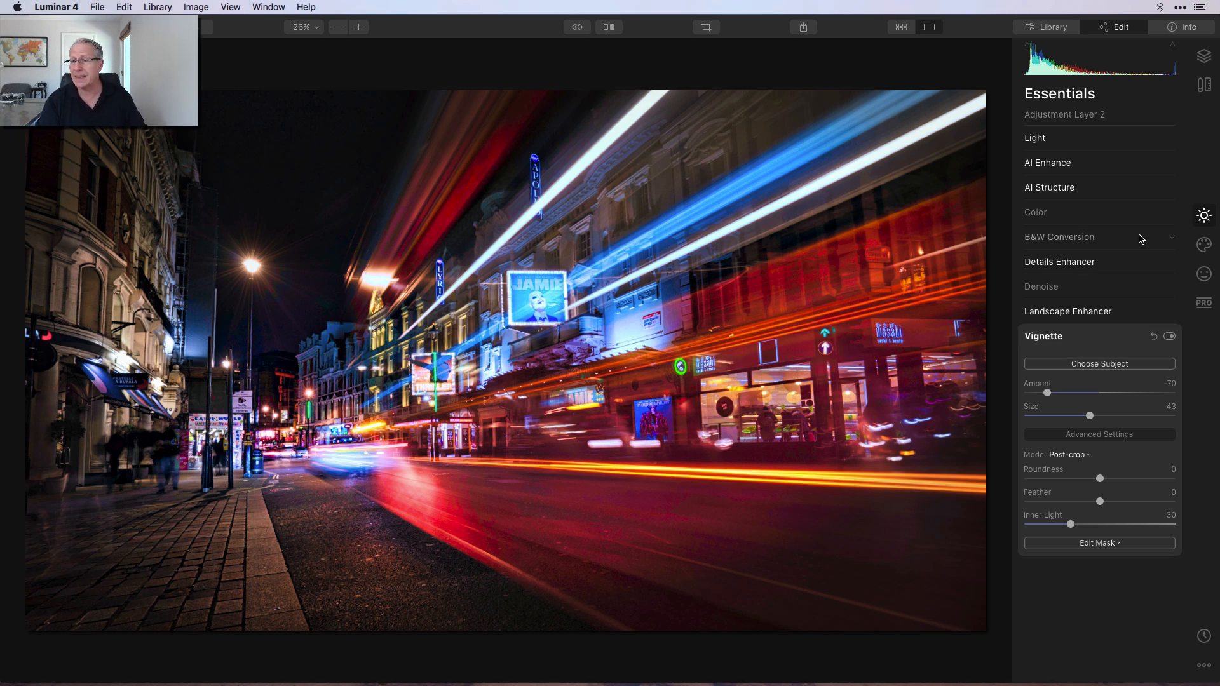
# Step: Apply the Mystical filter to the gradient-masked layer with an Amount of 35
pyautogui.click(1204, 244)
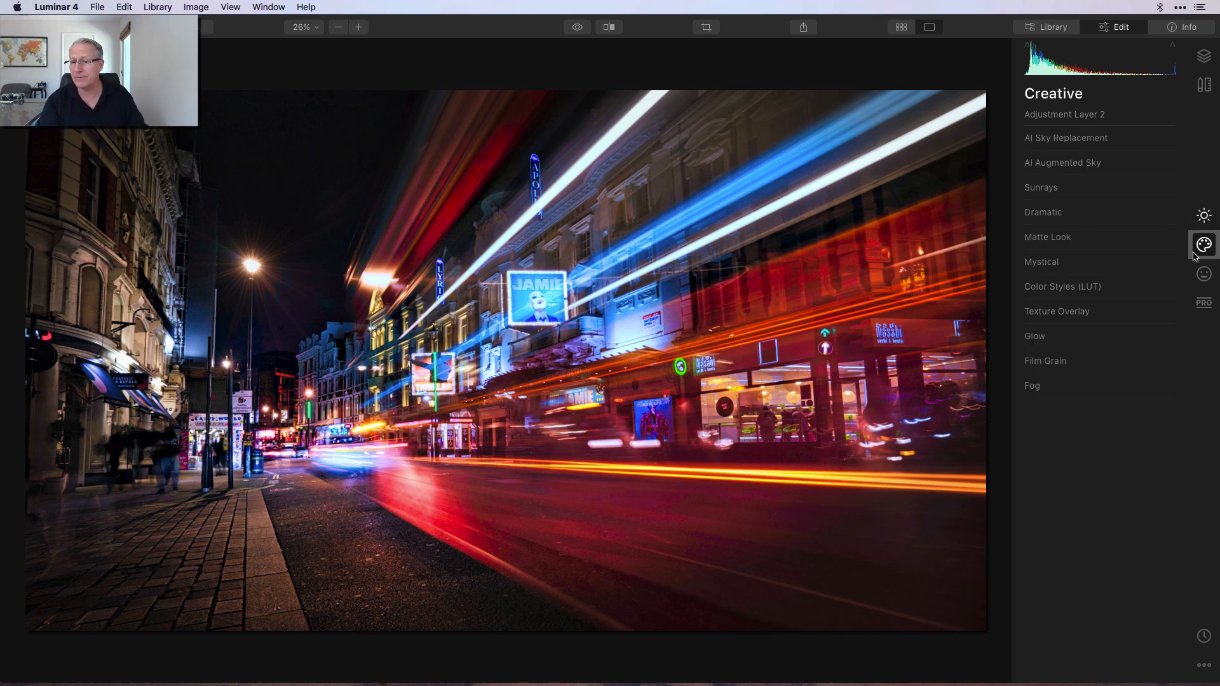
pyautogui.click(1025, 265)
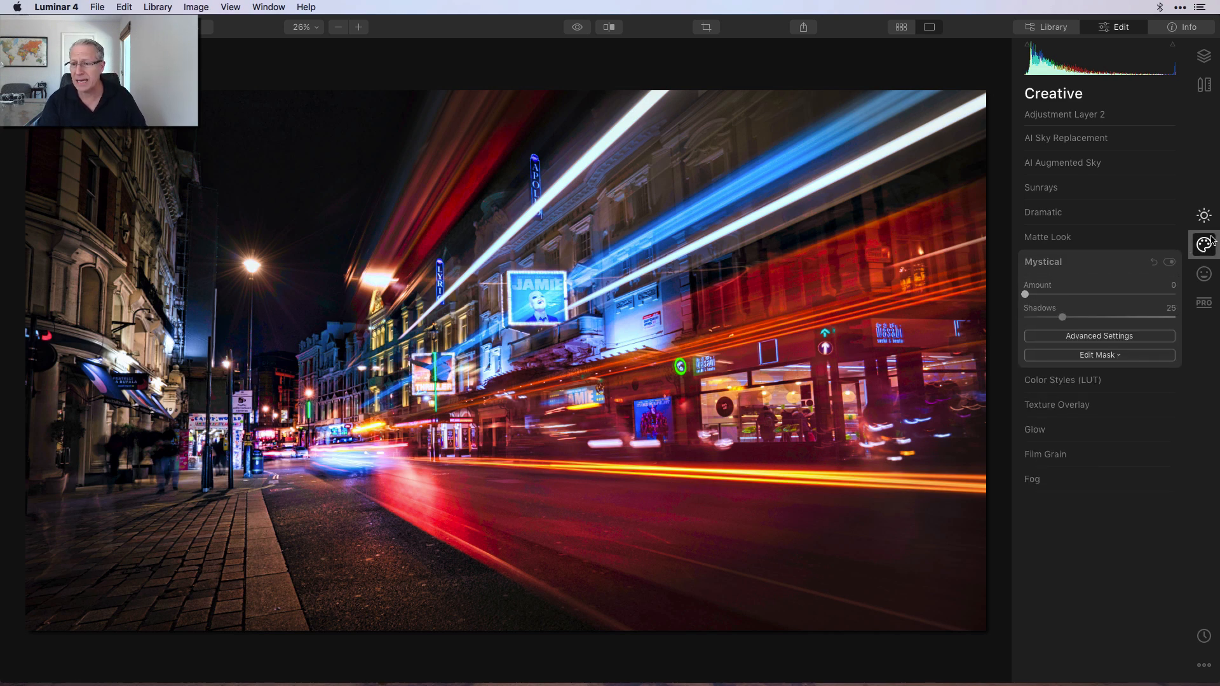
pyautogui.click(1172, 285)
pyautogui.write('3')
pyautogui.press('Return')
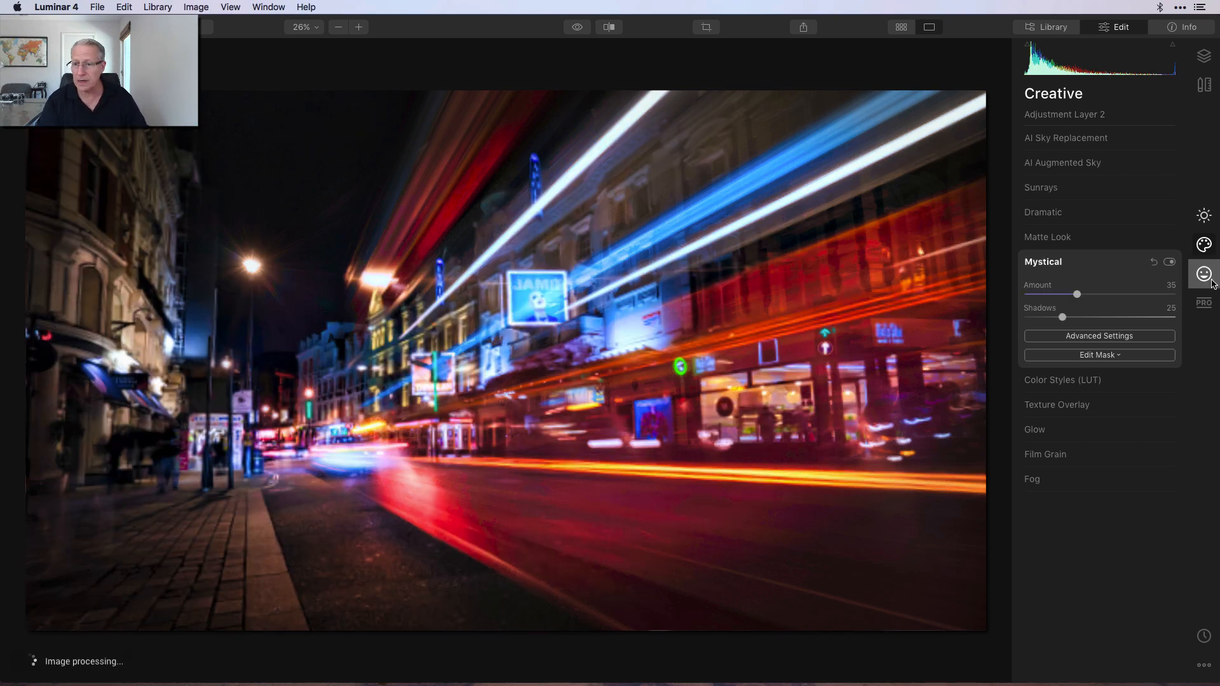
# Step: Apply the Type 1 Orton Effect to the gradient-masked layer with an Amount of 20
pyautogui.click(1203, 274)
pyautogui.click(1093, 216)
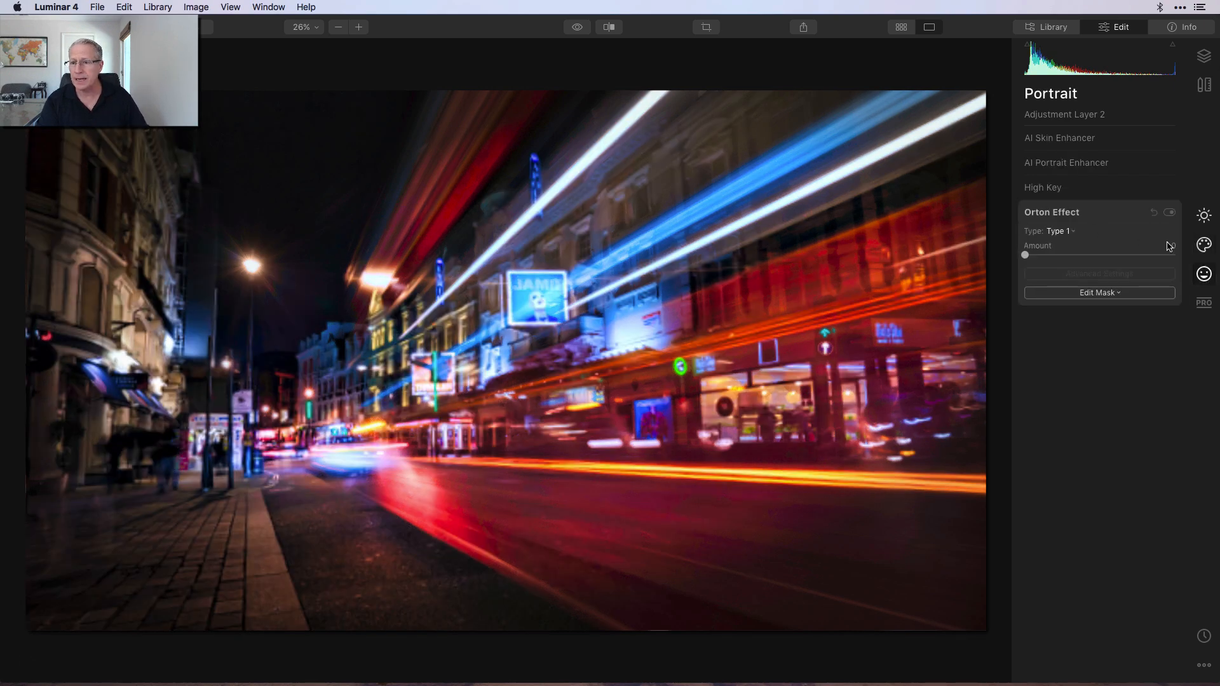
pyautogui.click(1170, 250)
pyautogui.write('20')
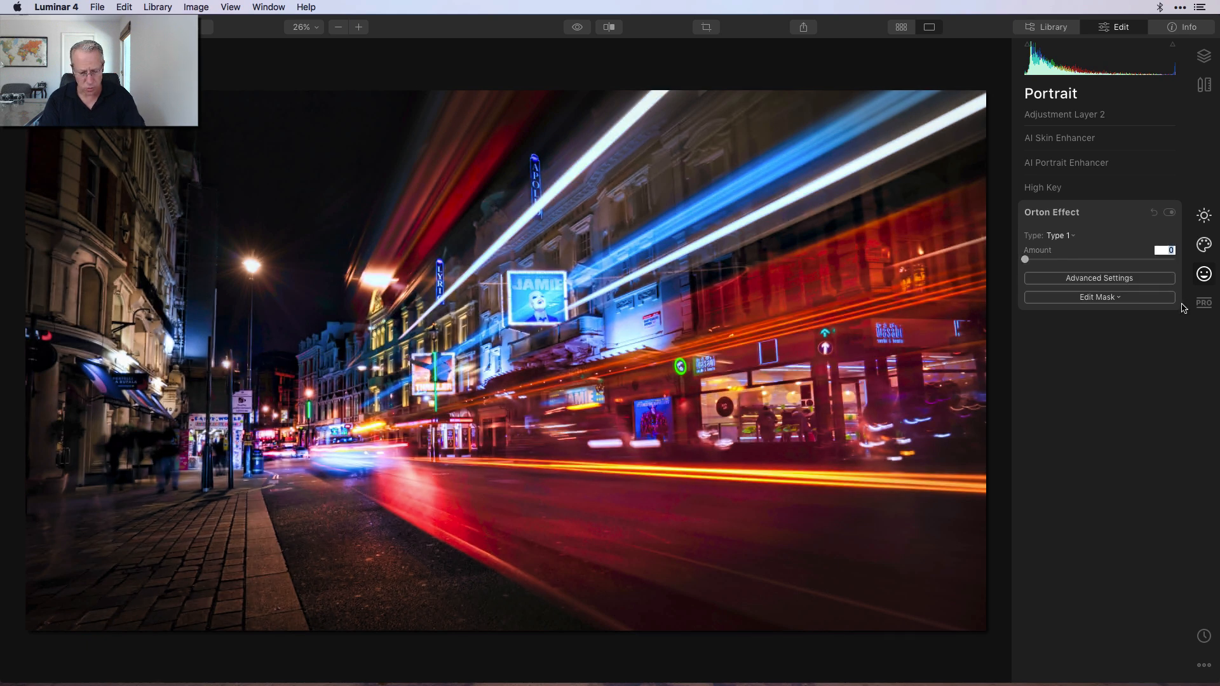
pyautogui.press('Return')
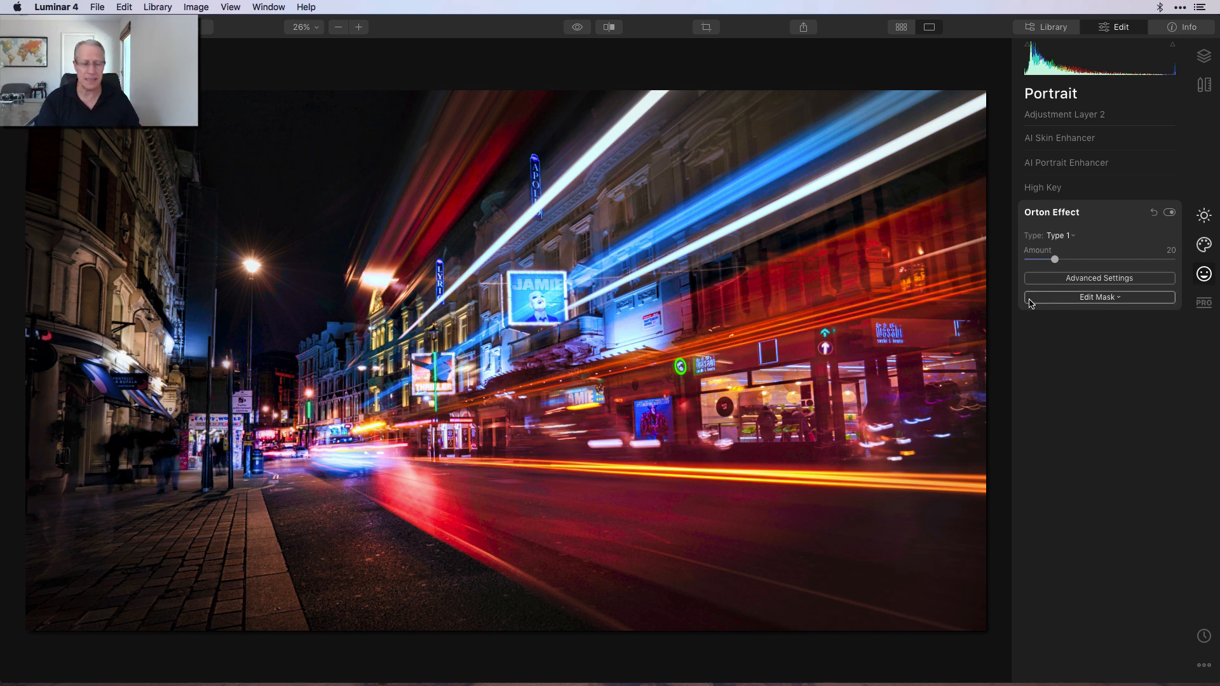
# Step: Hide Adjustment Layer 2 and show it again to compare the effect of its edits
pyautogui.click(1203, 56)
pyautogui.click(1028, 122)
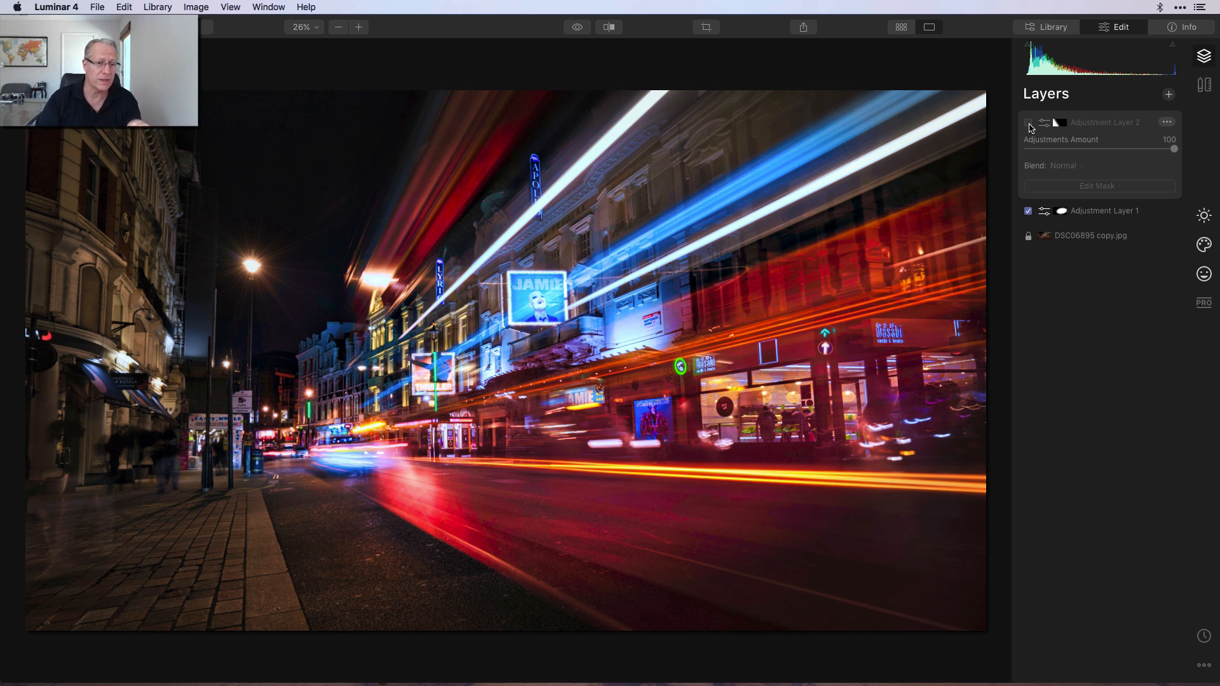
pyautogui.click(1028, 123)
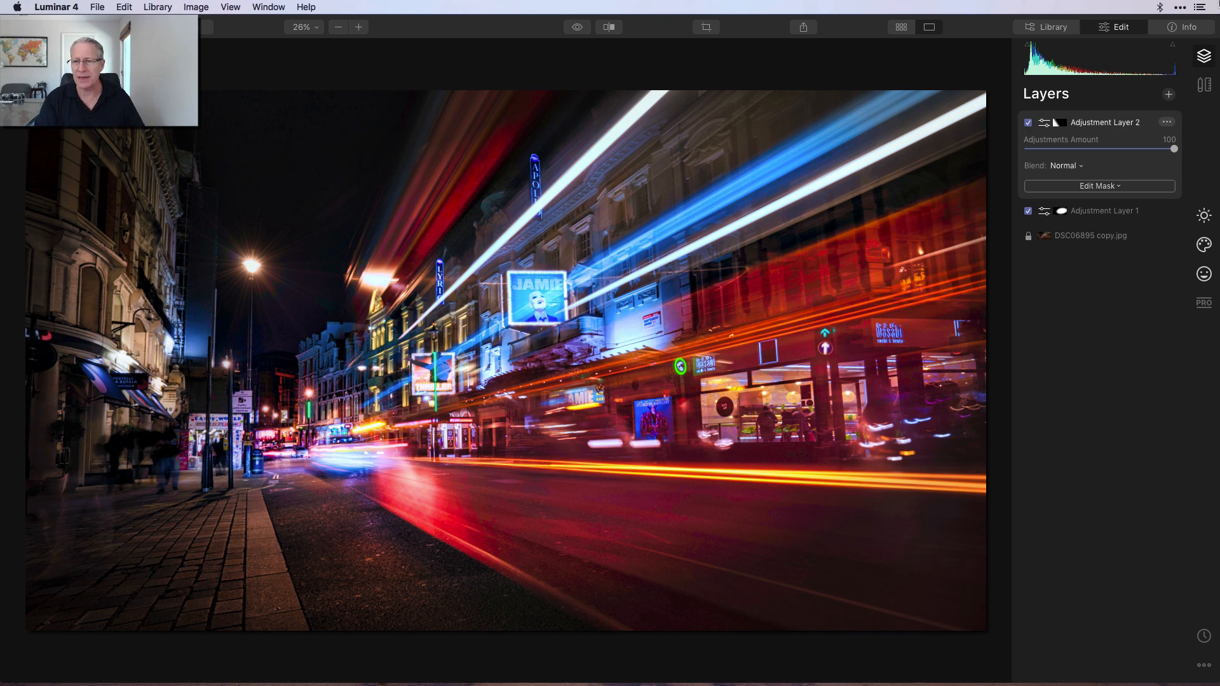
# Step: Add a new adjustment layer and set its Light filter to Temperature -21, Smart Contrast 12 and Highlights 11
pyautogui.click(1167, 94)
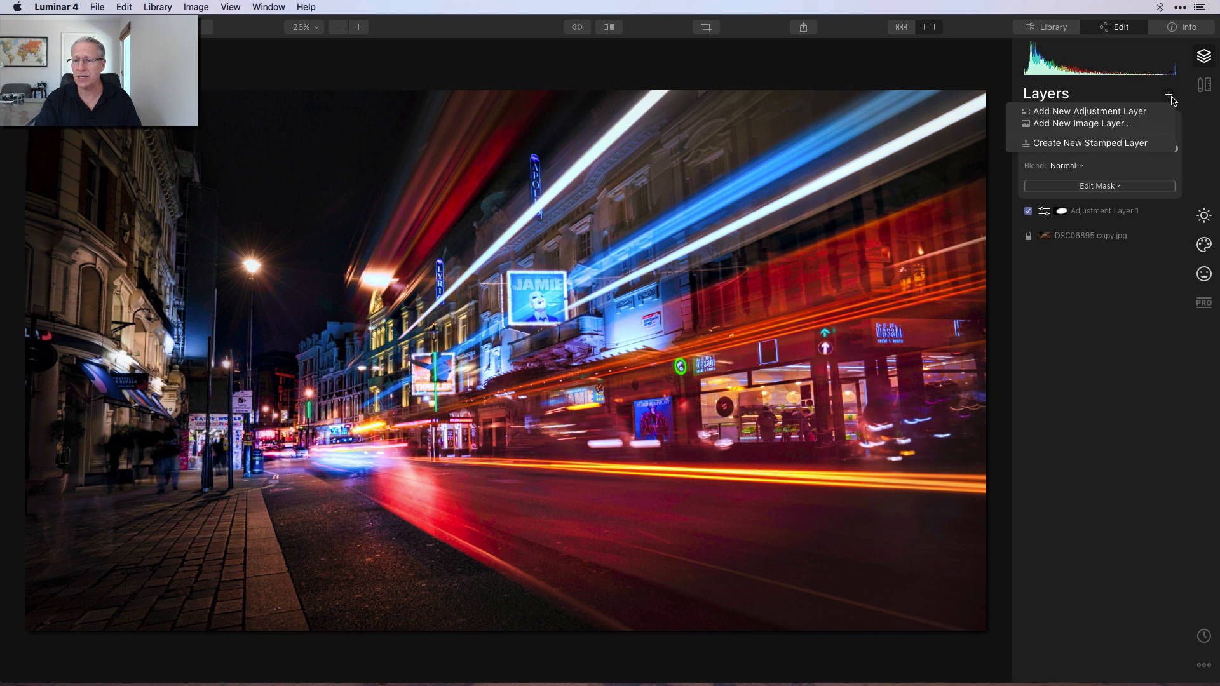
pyautogui.click(1114, 113)
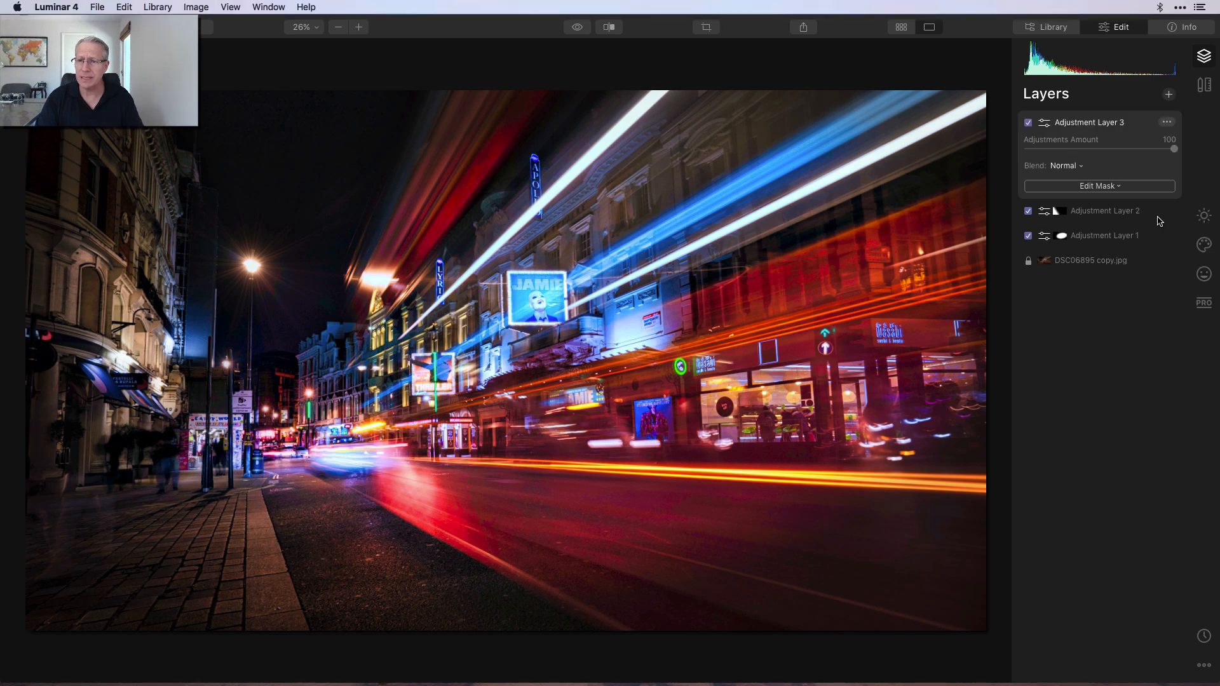
pyautogui.click(1204, 215)
pyautogui.click(1056, 150)
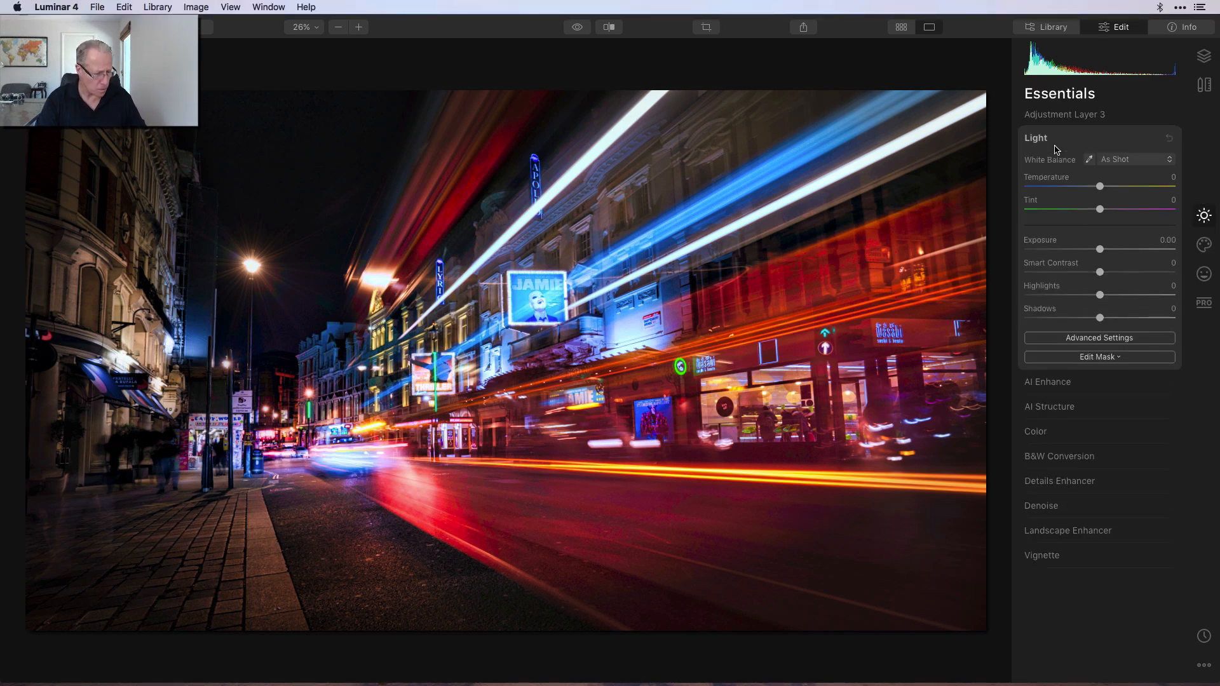
pyautogui.moveTo(1099, 186); pyautogui.dragTo(1083, 188)
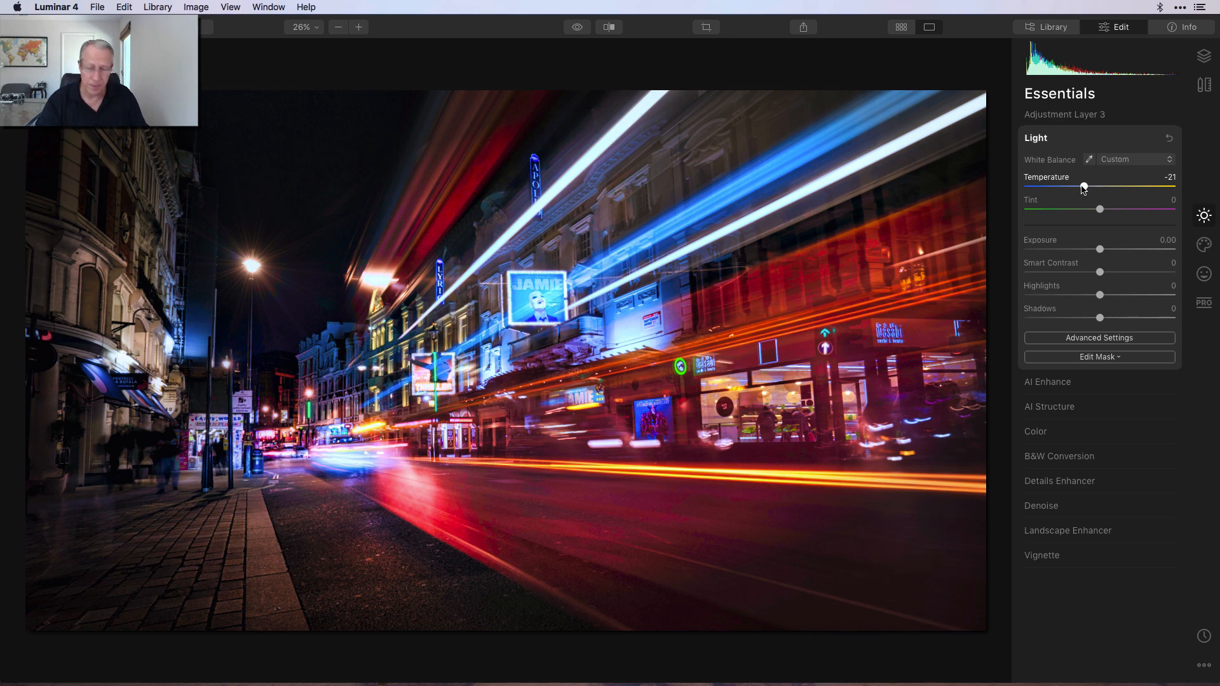
pyautogui.moveTo(1099, 272); pyautogui.dragTo(1110, 273)
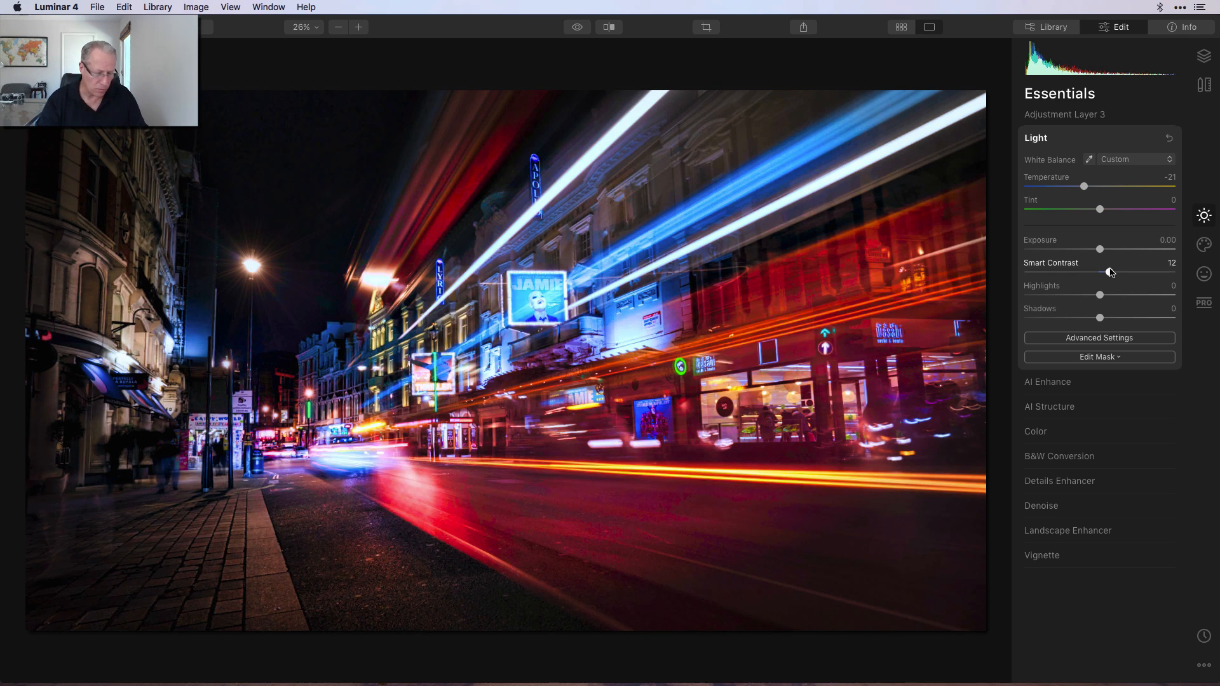
pyautogui.moveTo(1100, 295); pyautogui.dragTo(1110, 299)
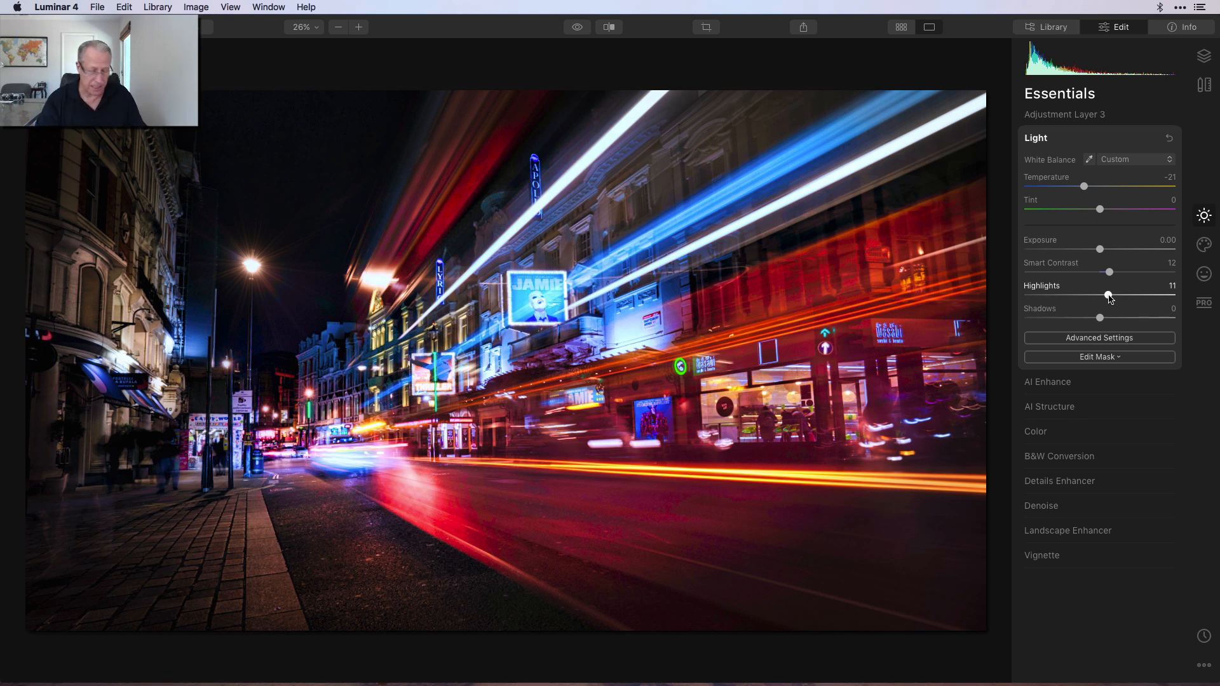
# Step: Set AI Accent to 9 and the AI Structure Amount to 10 on the new adjustment layer
pyautogui.click(1047, 381)
pyautogui.moveTo(1028, 197); pyautogui.dragTo(1038, 194)
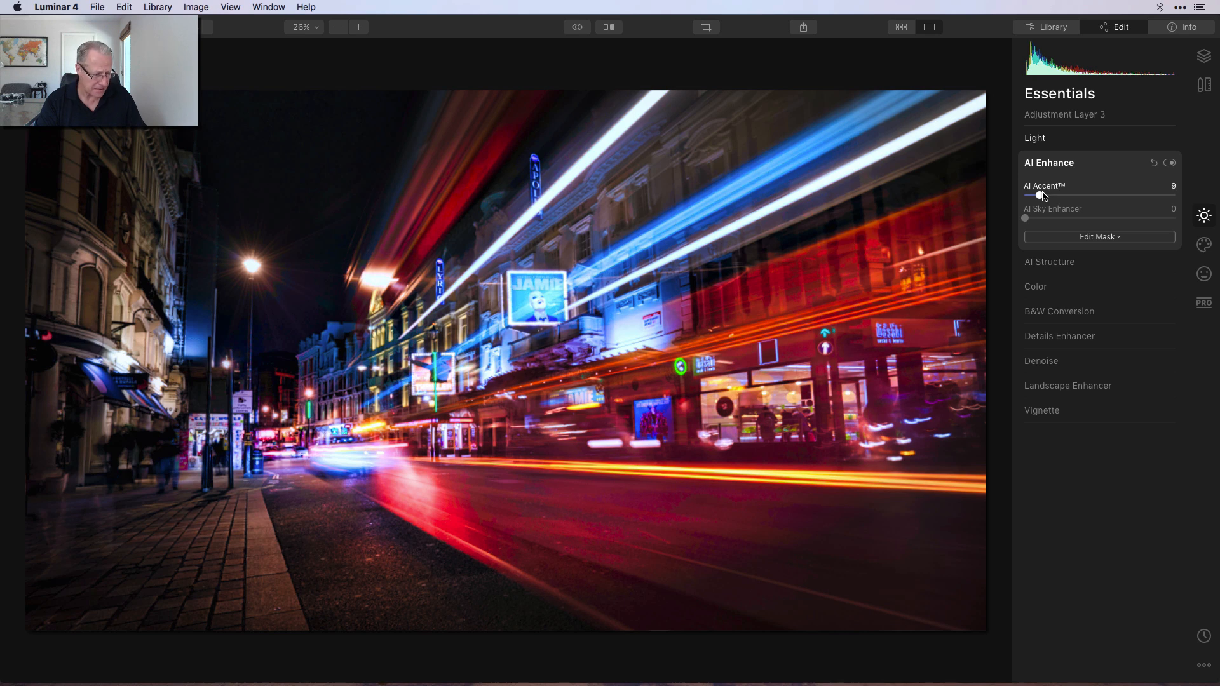
pyautogui.click(1038, 260)
pyautogui.moveTo(1099, 221); pyautogui.dragTo(1108, 221)
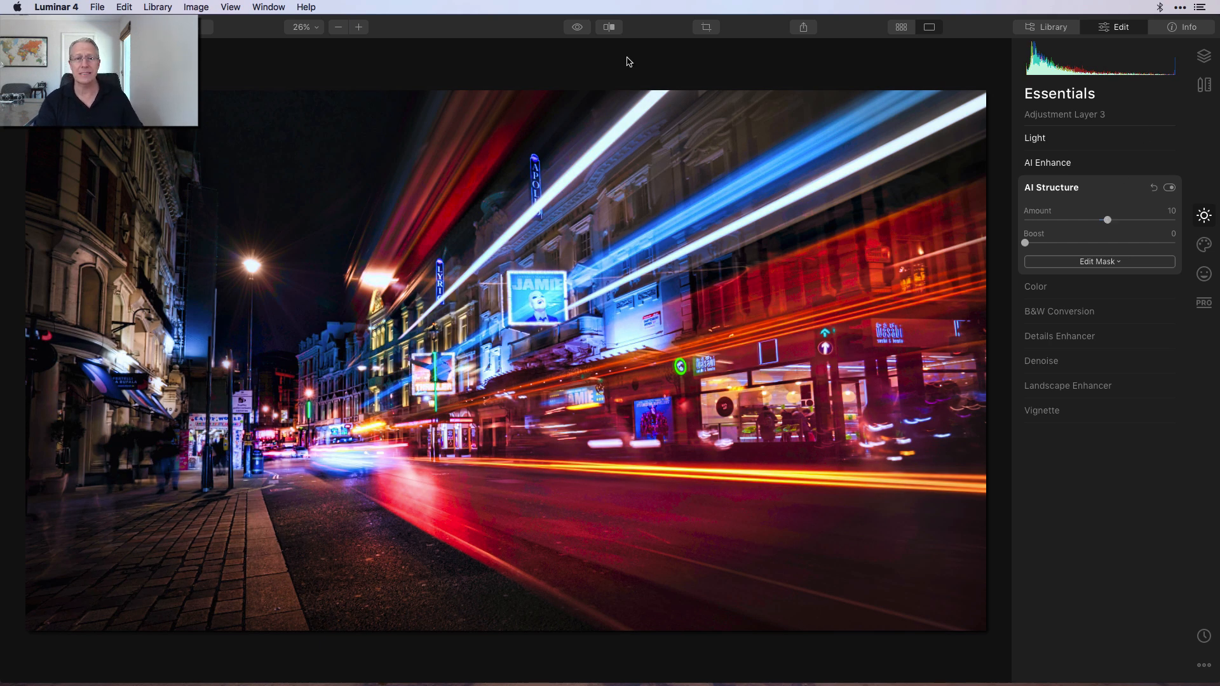
# Step: Compare the original and edited photo with the full before preview and the split before/after view, moving the divider across the buildings
pyautogui.click(580, 30)
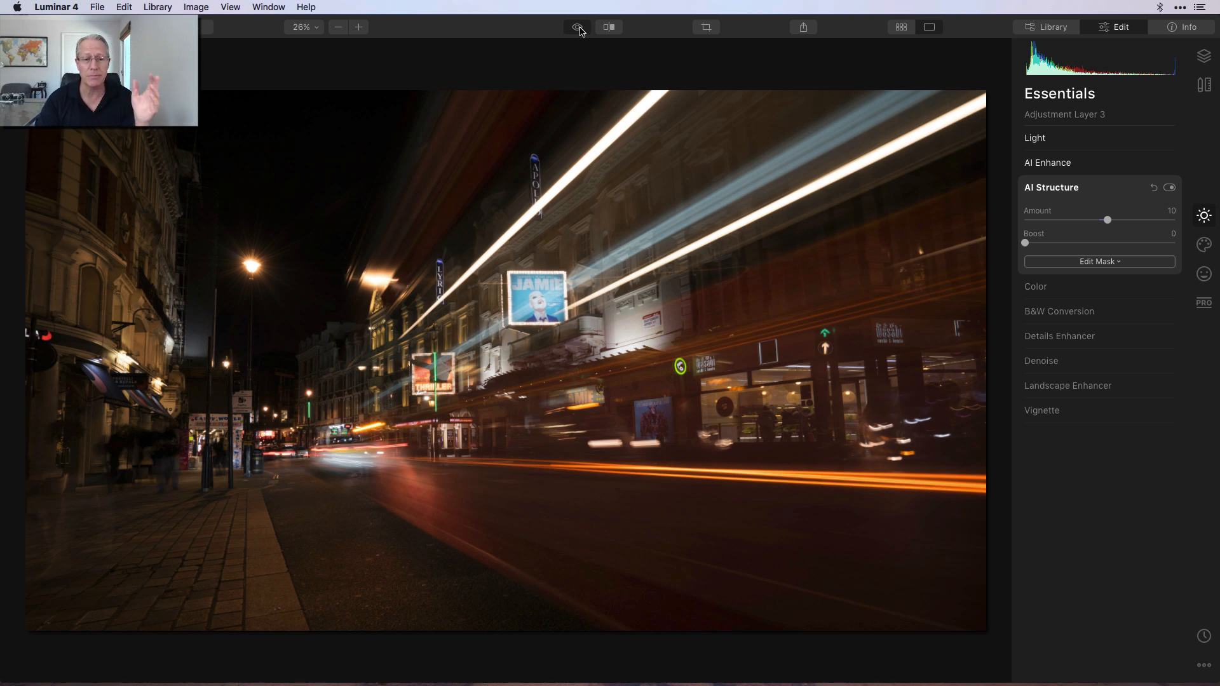
pyautogui.click(579, 30)
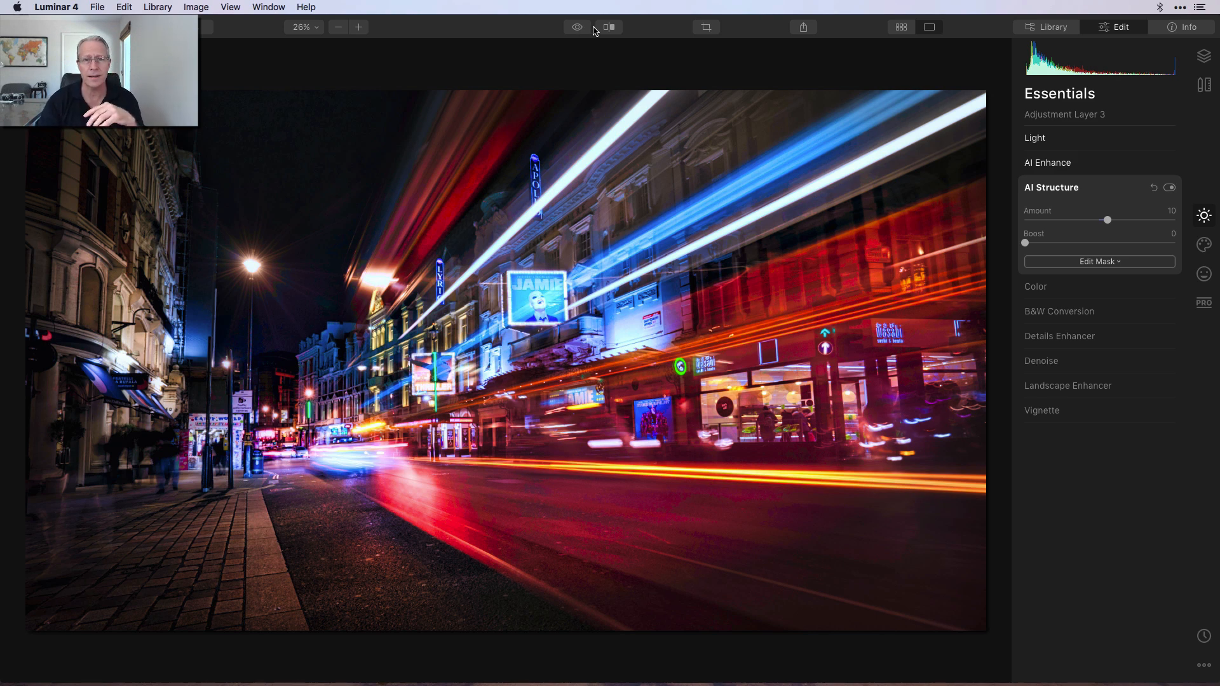
pyautogui.click(608, 28)
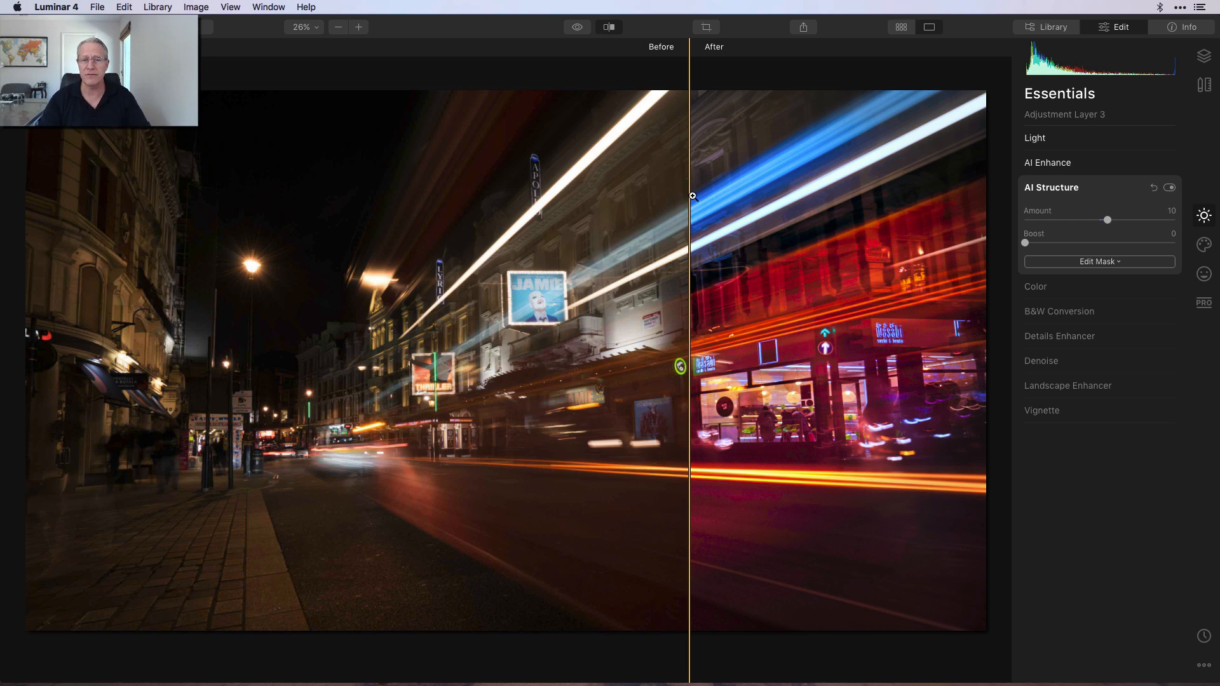
pyautogui.moveTo(690, 197); pyautogui.dragTo(174, 202)
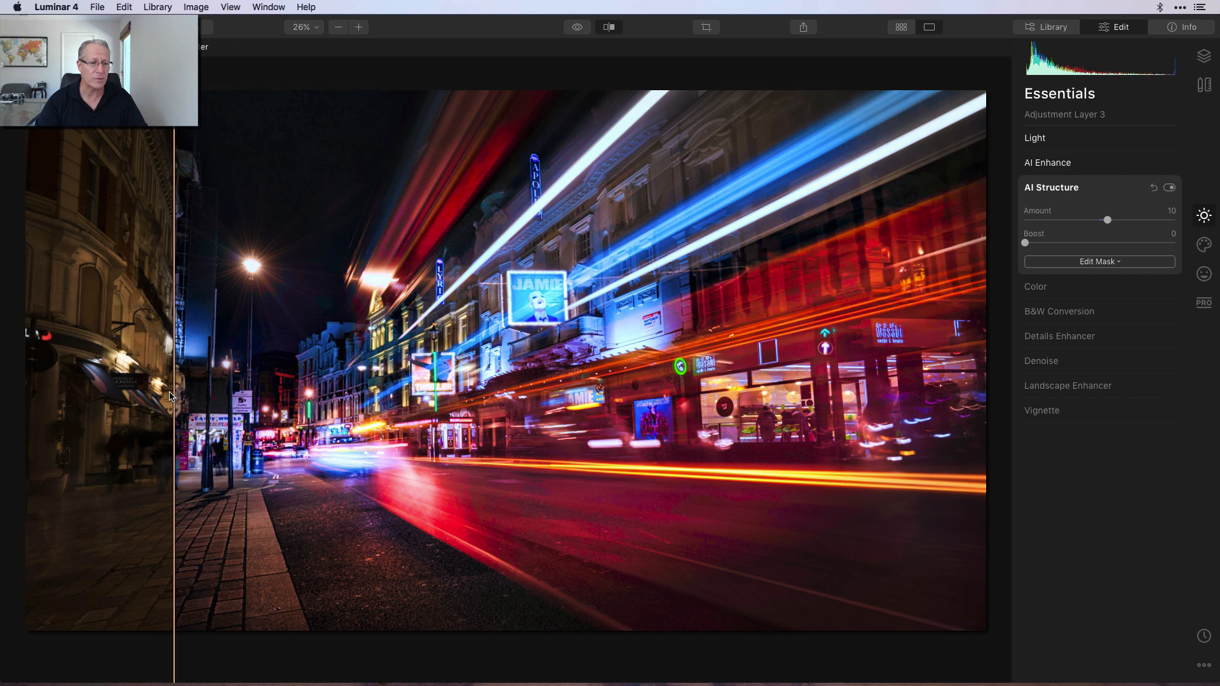
pyautogui.moveTo(176, 391); pyautogui.dragTo(231, 389)
pyautogui.click(610, 27)
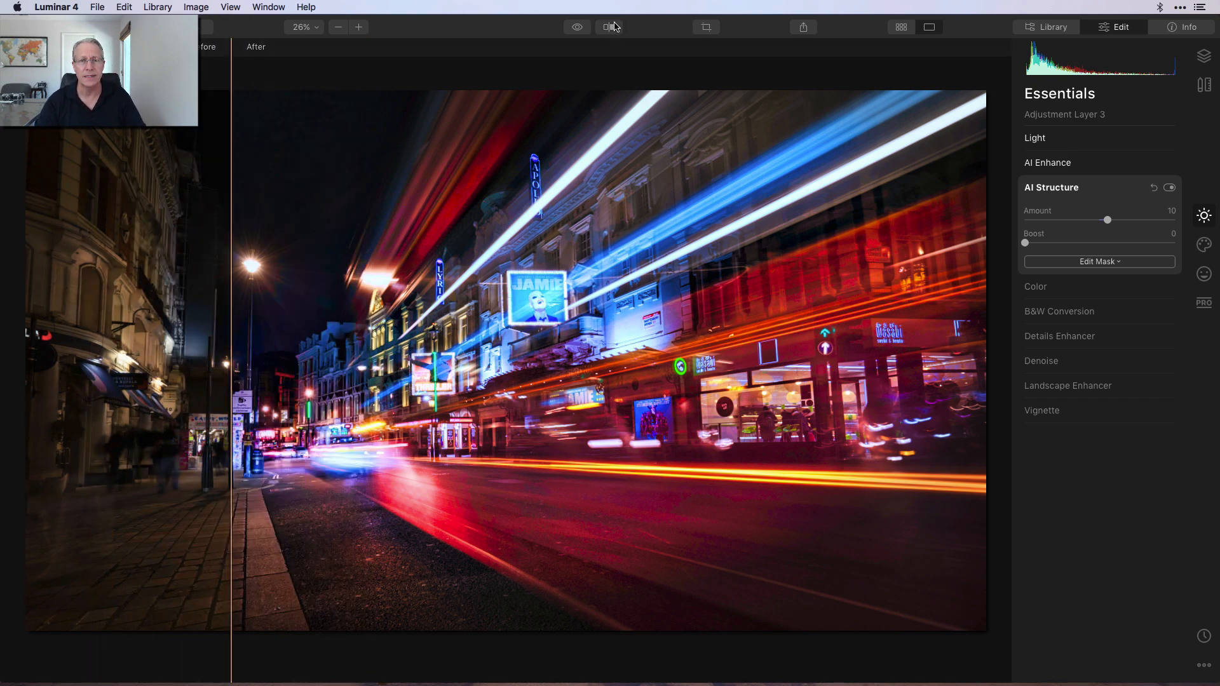
# Step: Bring up the layer list and briefly preview the unedited original before returning to the edited photo
pyautogui.click(1203, 56)
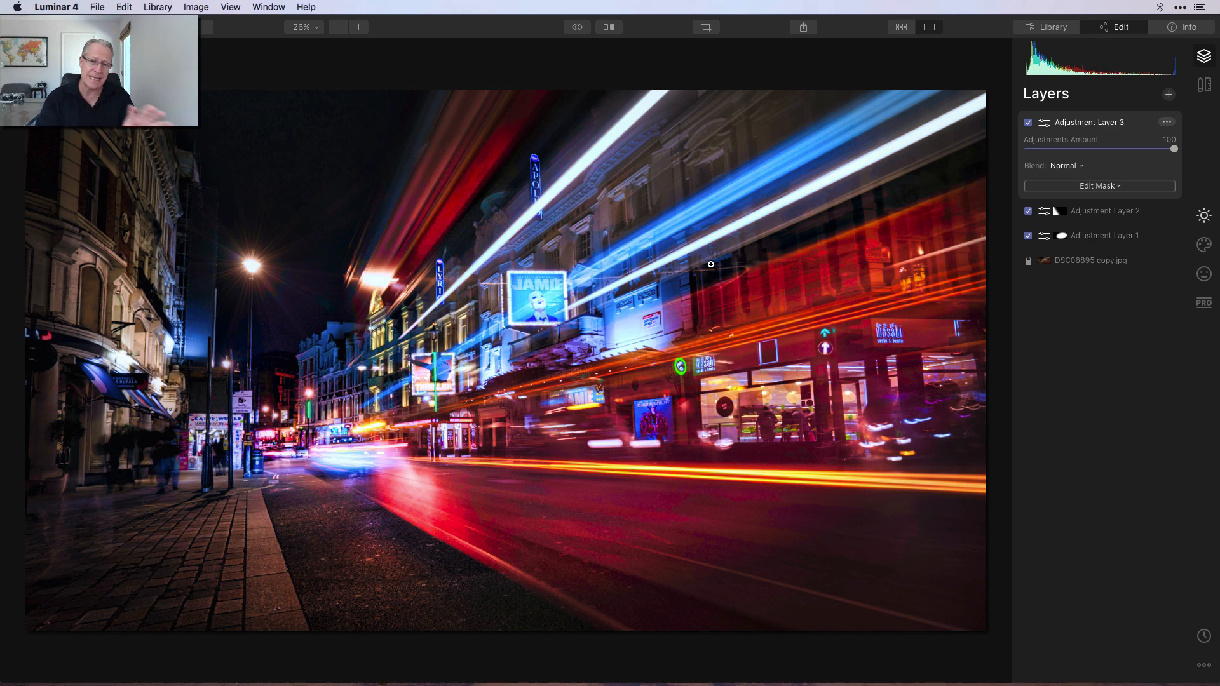
pyautogui.click(577, 28)
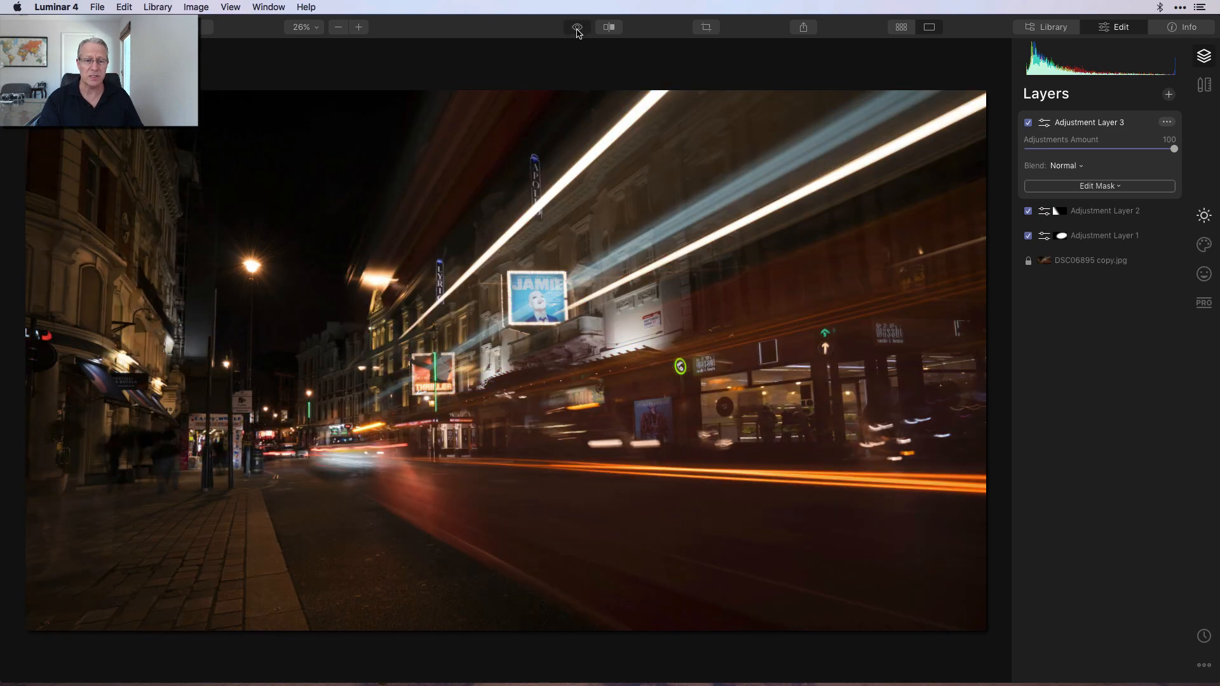
pyautogui.click(577, 28)
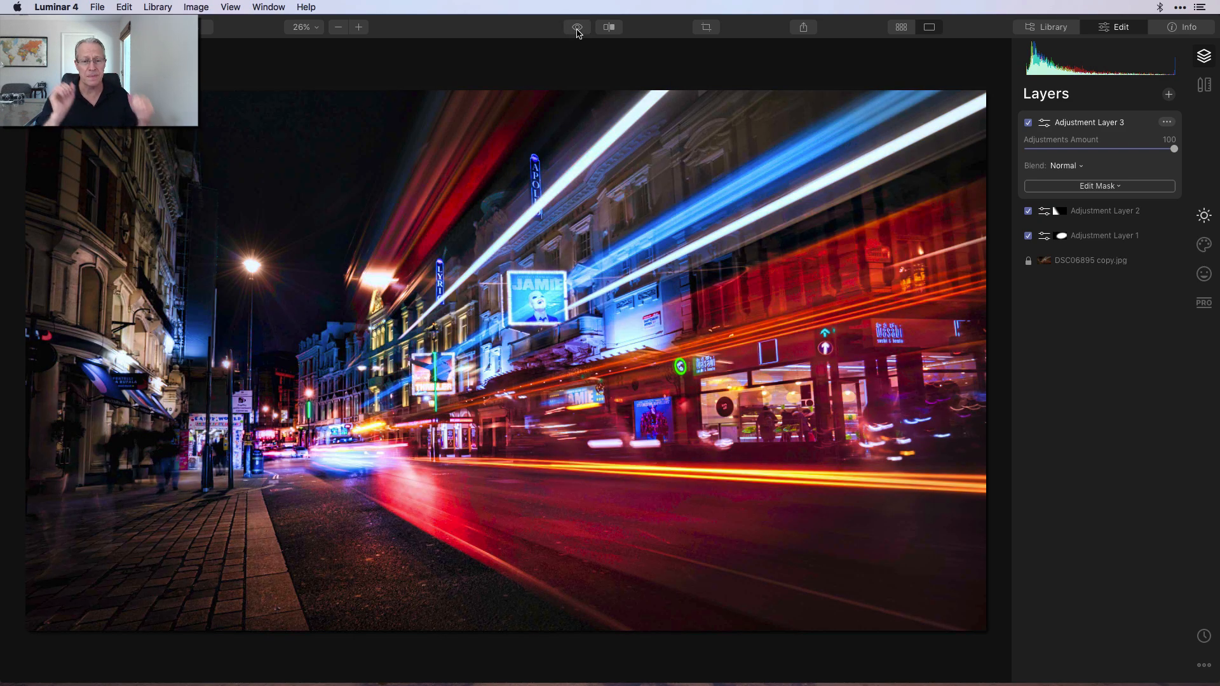